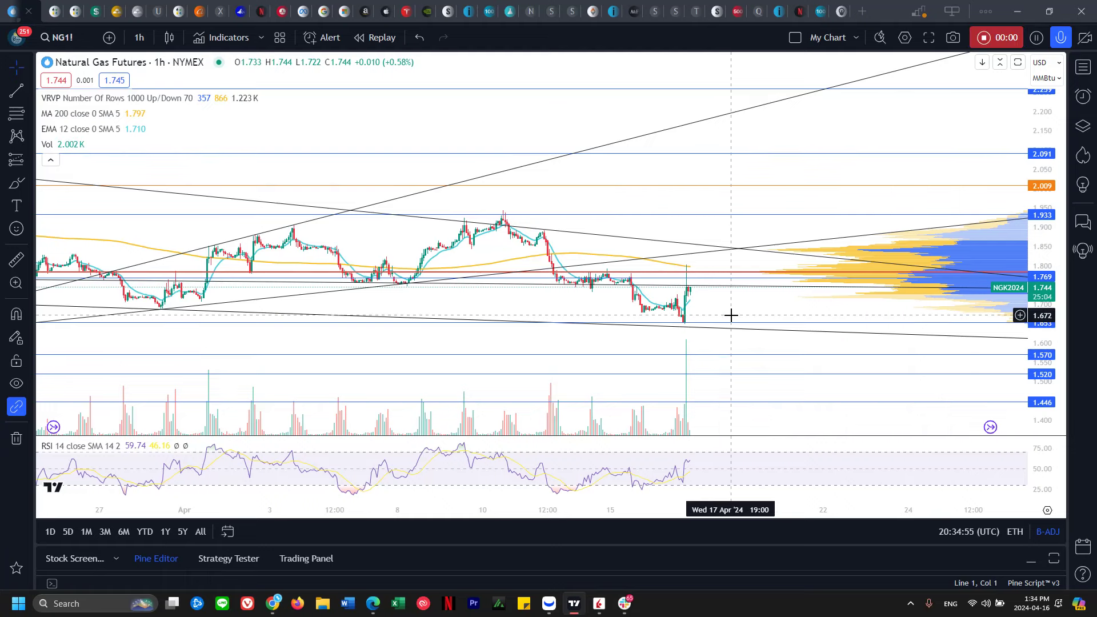
Step: Flip through the USO, DXY, gold and silver charts, then return to natural gas hourly
click(56, 13)
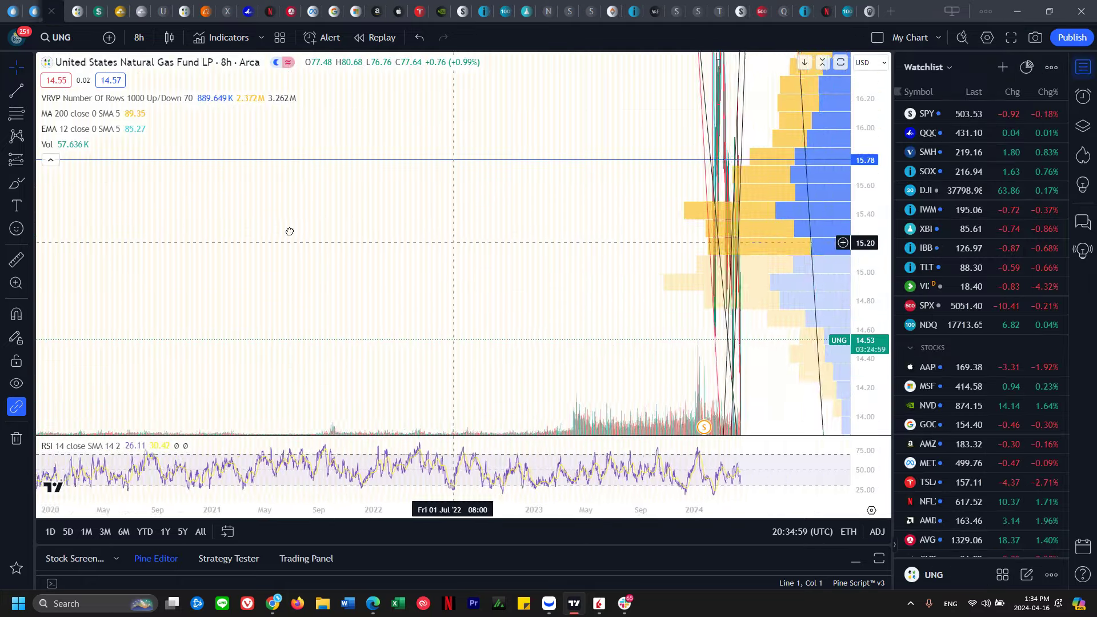
click(99, 14)
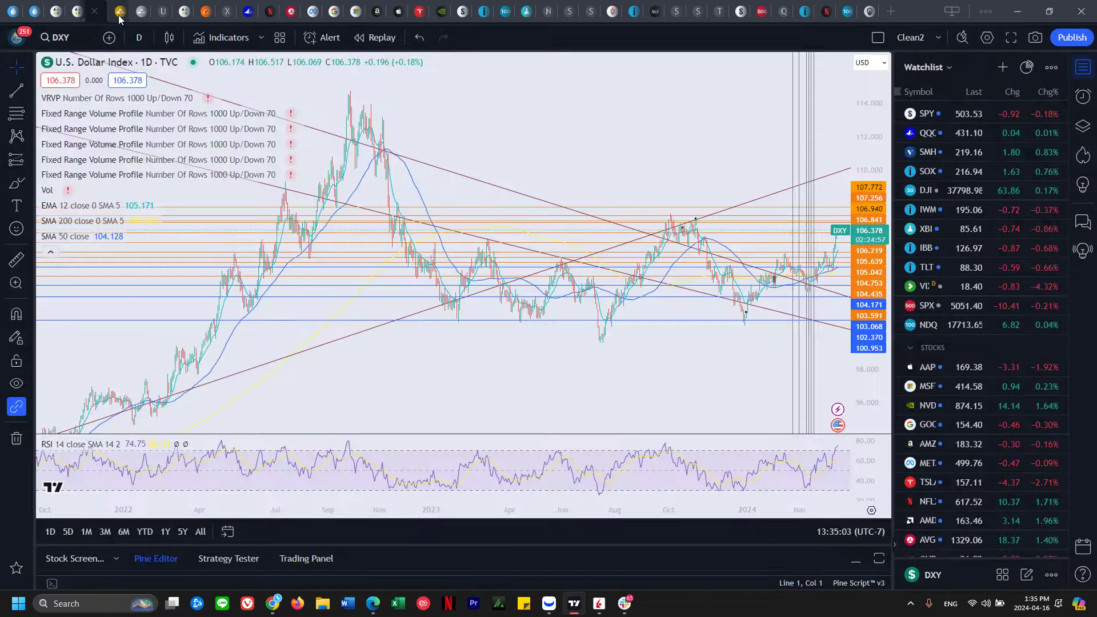
click(119, 16)
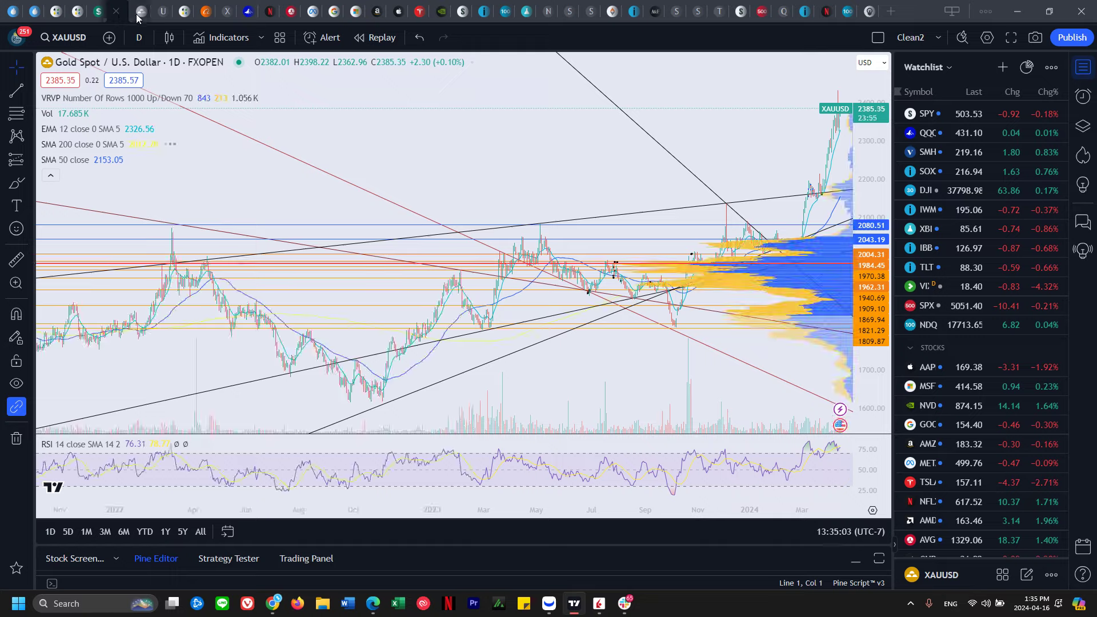
click(141, 15)
click(35, 8)
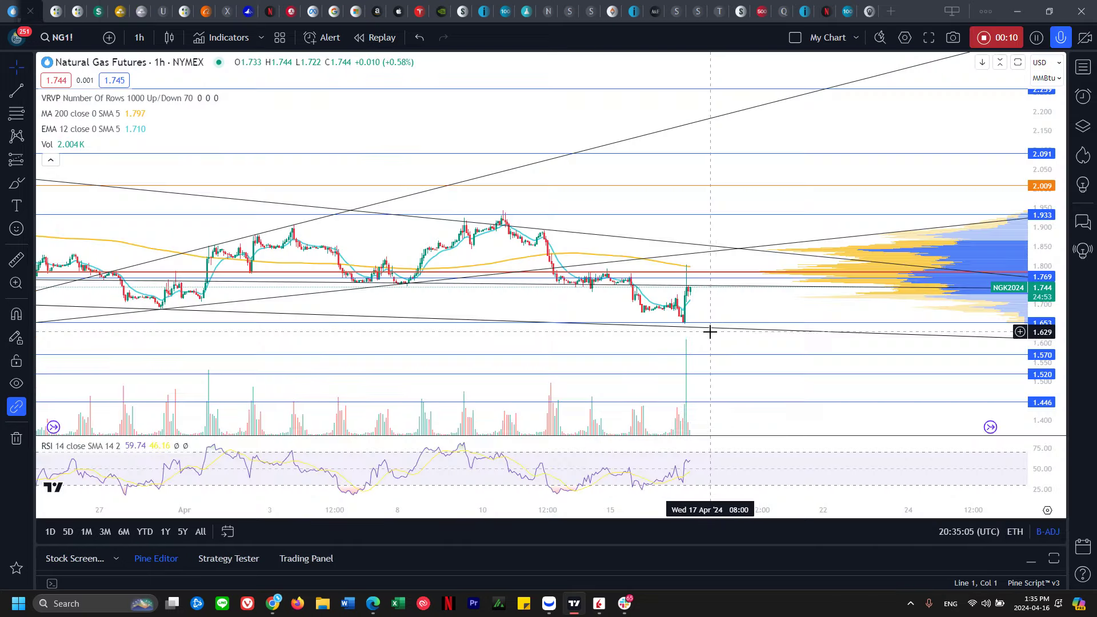
Step: Widen the NG1 hourly chart back to late February and toggle back-adjustment off and on
drag(731, 300, 774, 300)
drag(1045, 346, 1045, 228)
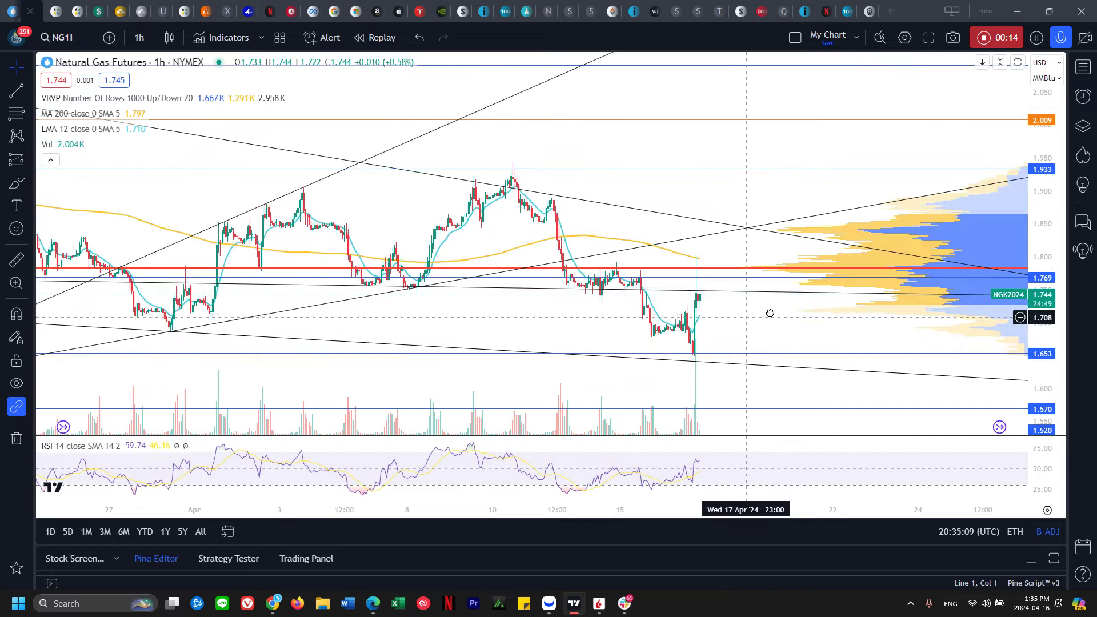
drag(745, 317, 818, 305)
scroll(813, 311, up, 3)
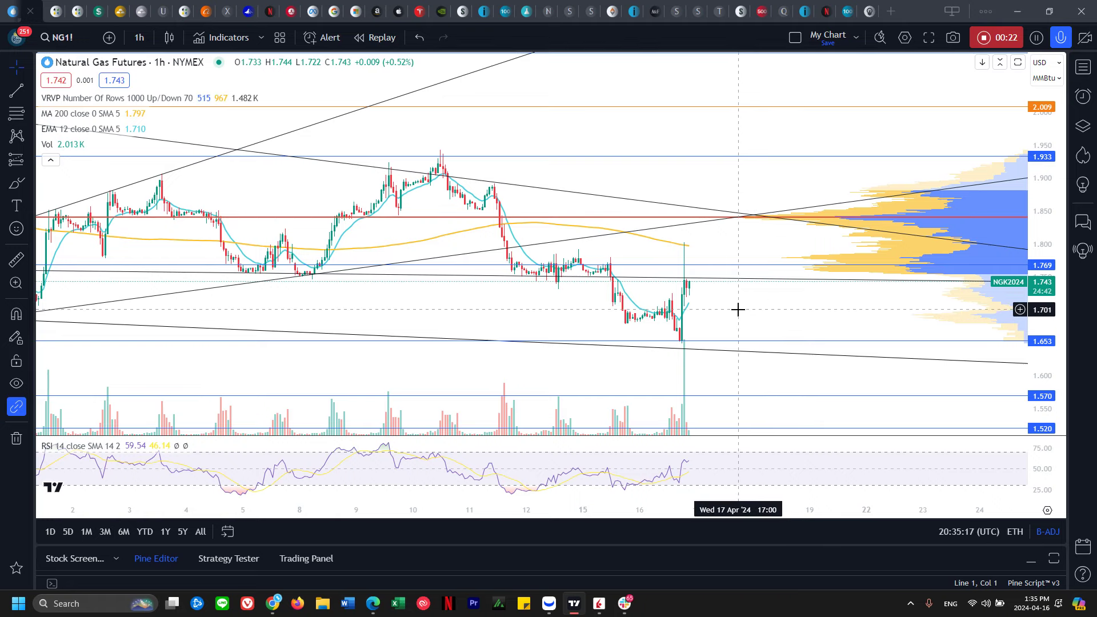
drag(702, 321, 684, 327)
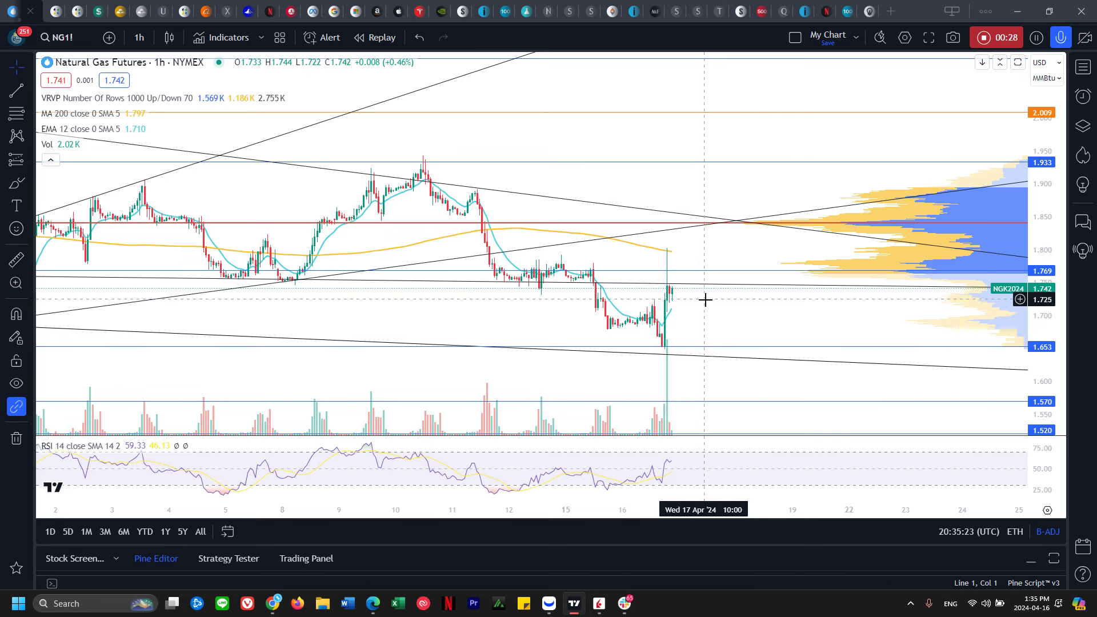
drag(701, 298, 738, 310)
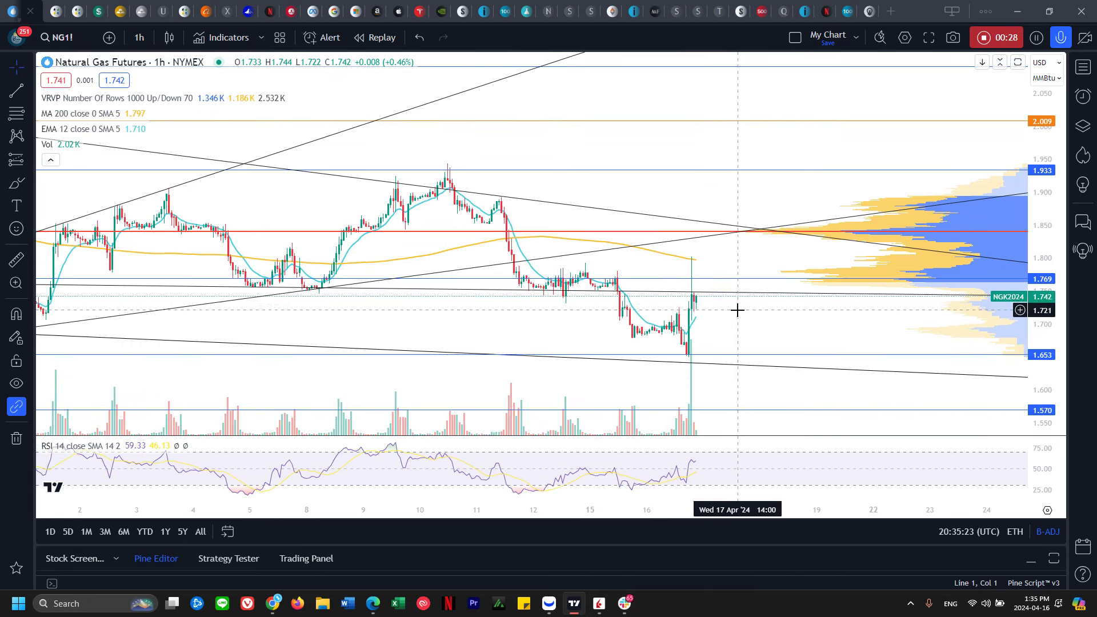
click(1049, 533)
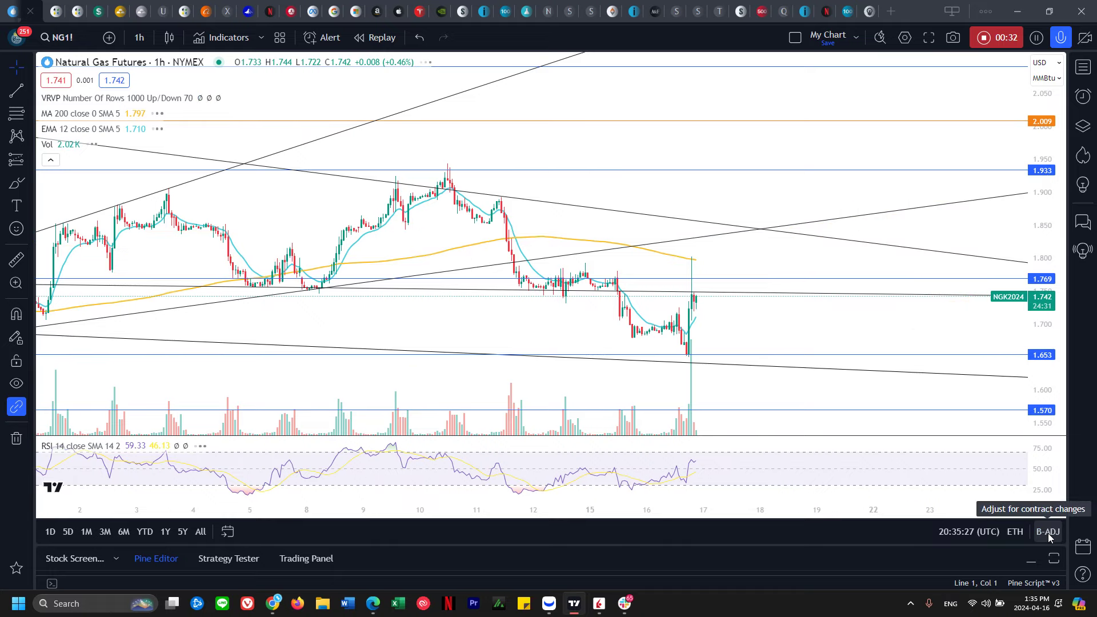
click(1056, 539)
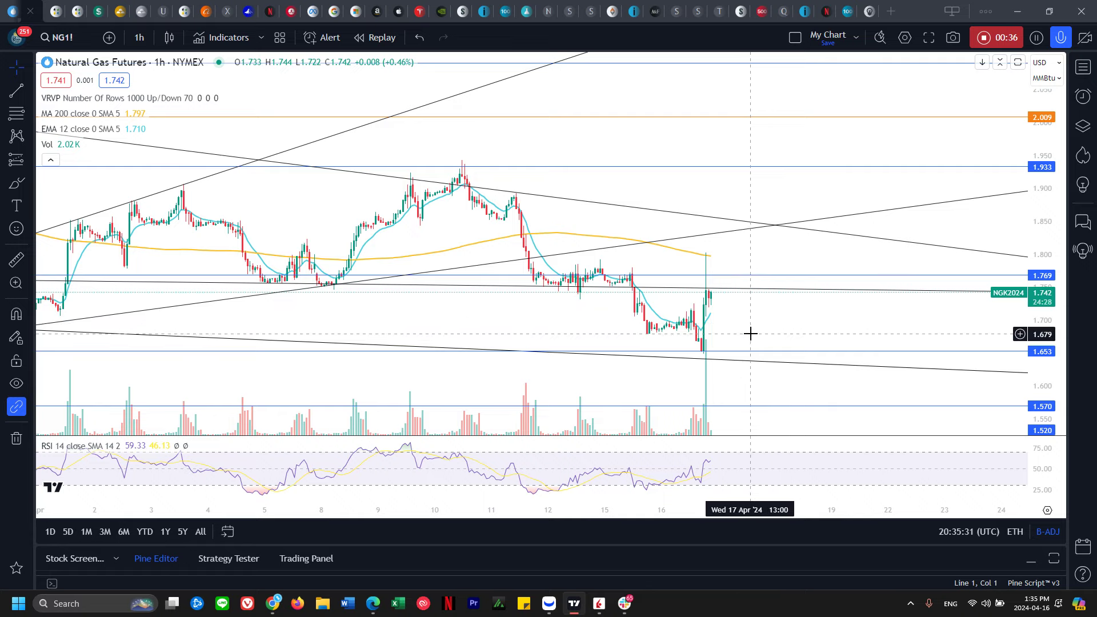
Step: Raise and zoom the hourly view, then bring up the chart interval list
drag(747, 334, 744, 314)
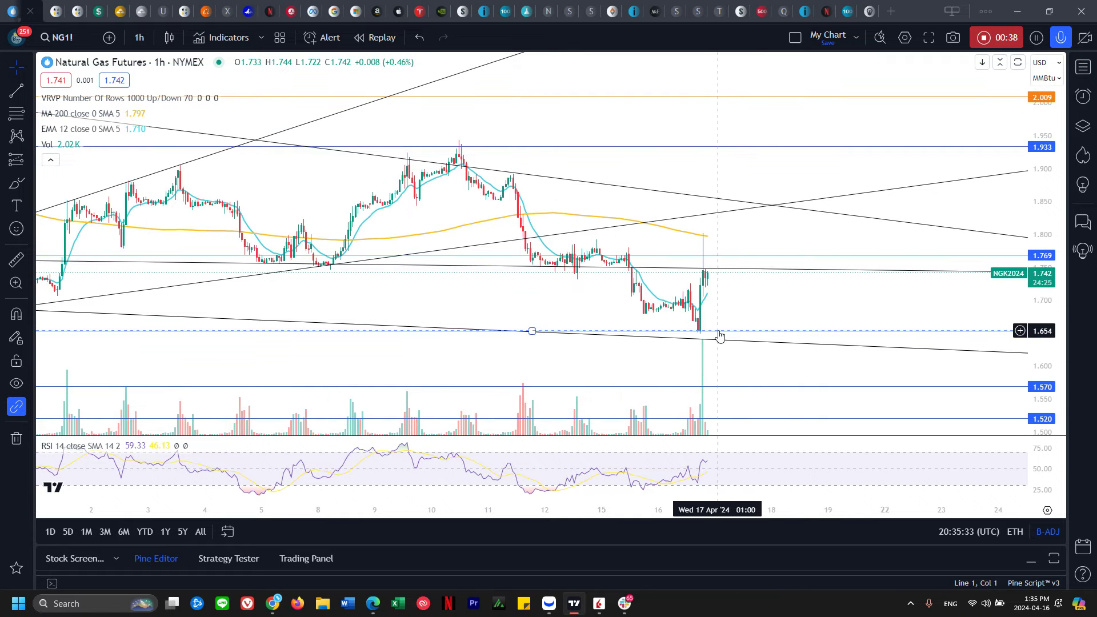
scroll(719, 336, down, 5)
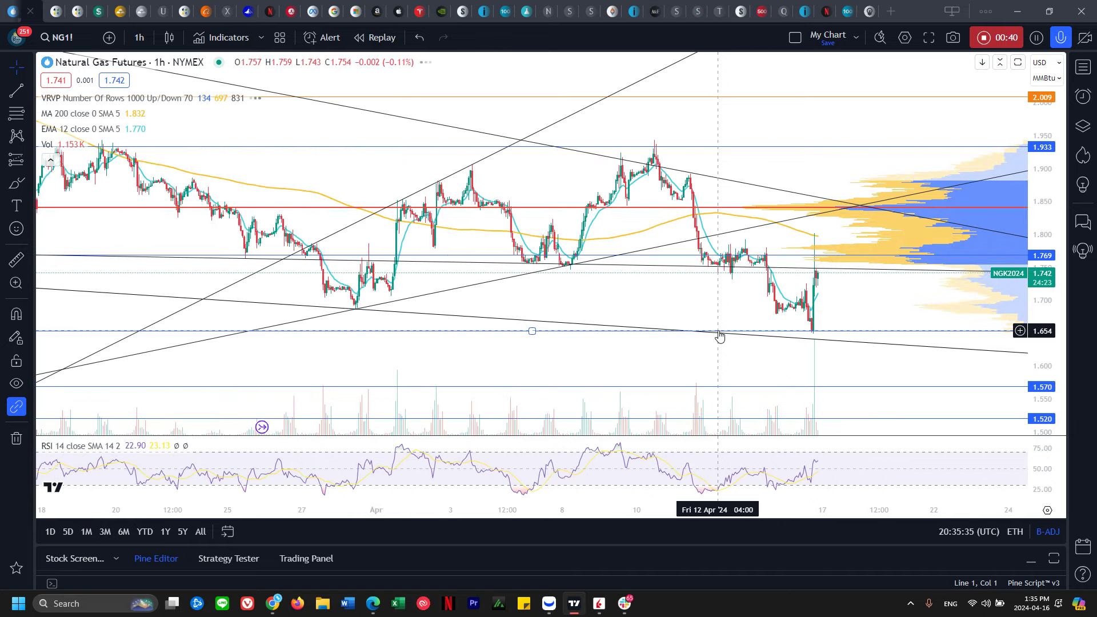
scroll(720, 336, down, 4)
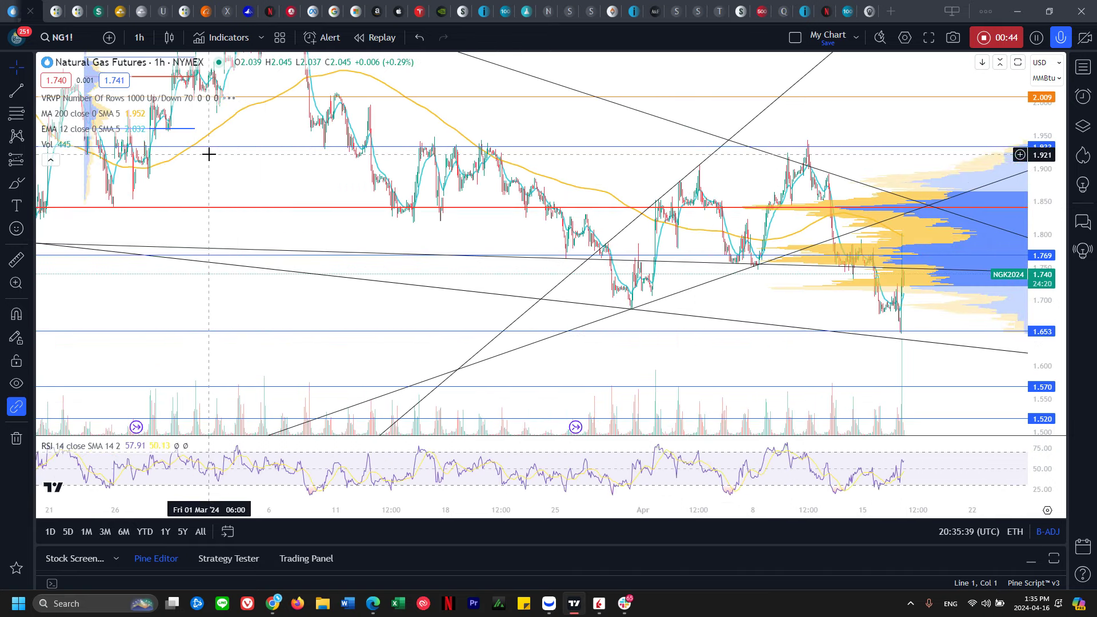
click(139, 37)
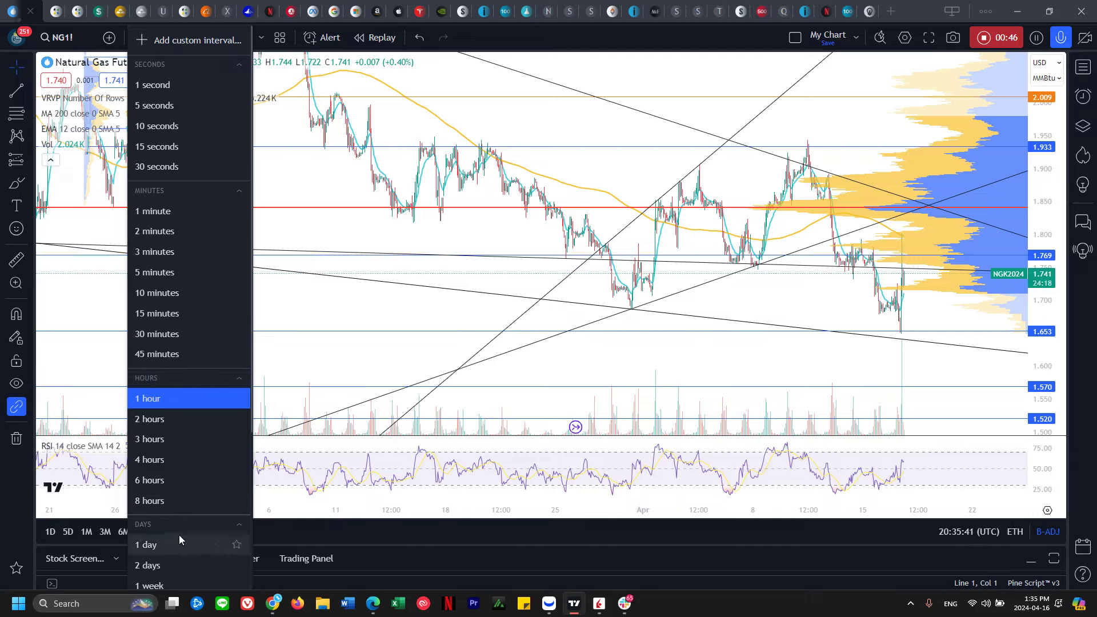
scroll(182, 538, down, 2)
Step: Switch NG1 to weekly candles and compress the scale to reveal its early history
click(191, 464)
drag(852, 358, 741, 120)
scroll(972, 231, down, 1)
drag(1043, 178, 1046, 458)
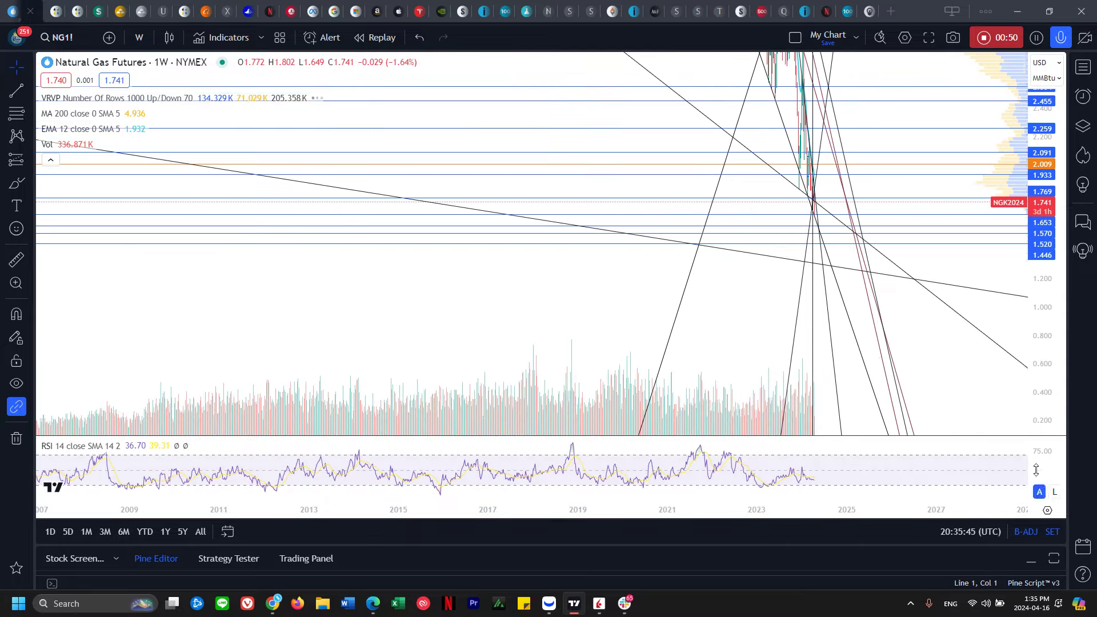
drag(1043, 180, 1038, 447)
scroll(439, 307, down, 1)
mouse_move(389, 307)
mouse_down()
mouse_move(791, 307)
mouse_move(825, 316)
mouse_up()
Step: Turn off back-adjustment and stretch the weekly candles taller
click(1027, 532)
scroll(764, 303, down, 1)
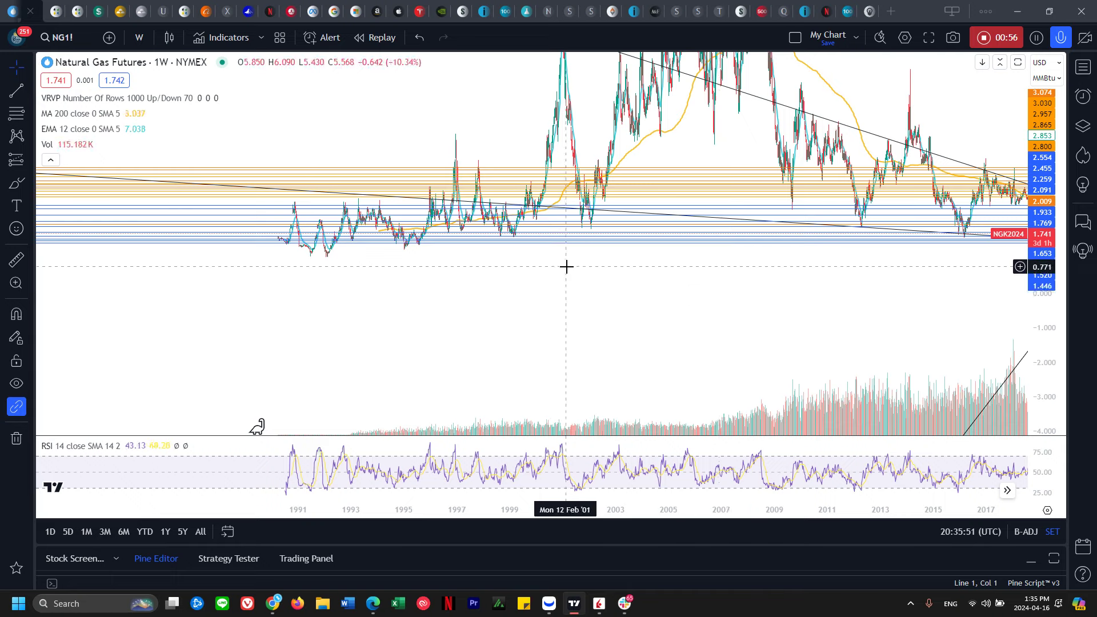
drag(566, 267, 605, 279)
drag(1042, 336, 1049, 94)
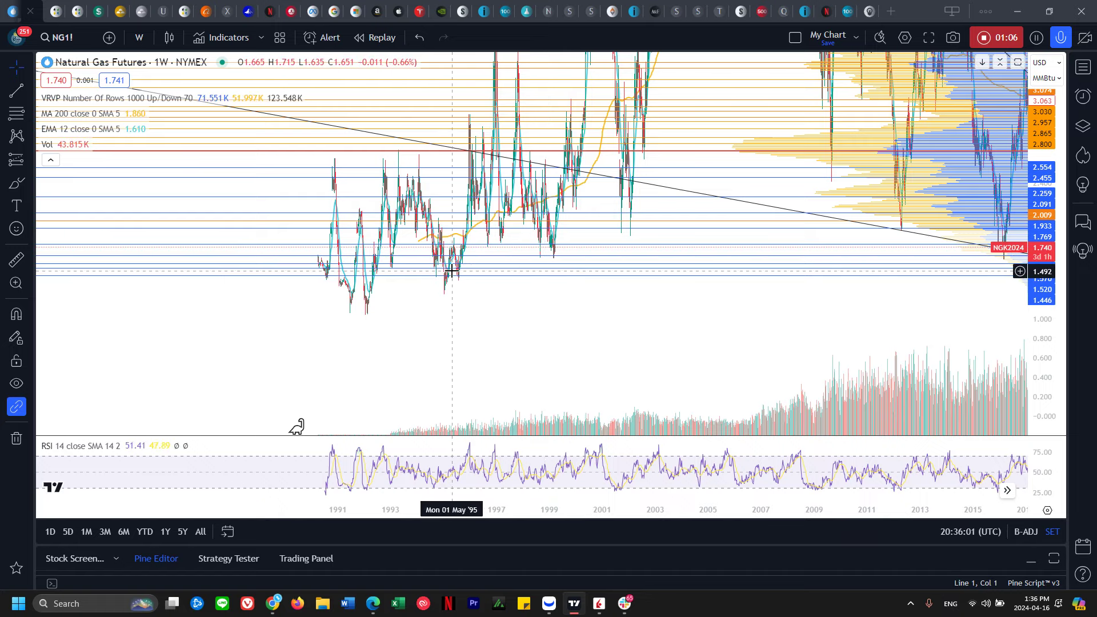
Step: Pan the weekly chart toward recent years, rescale it, and open the interval list
scroll(547, 307, right, 5)
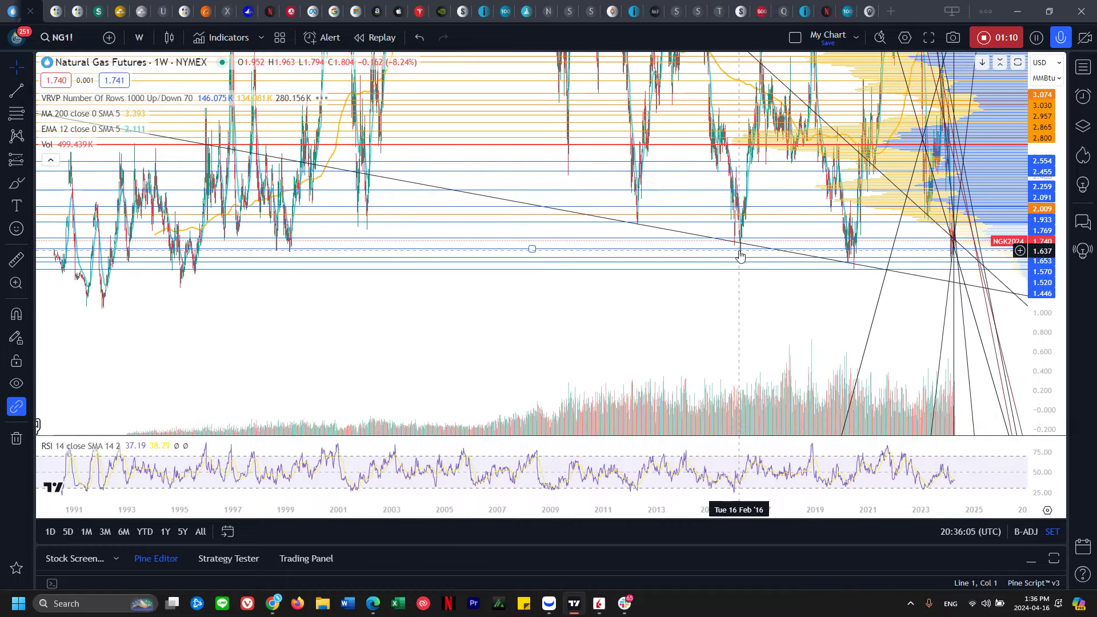
drag(787, 291, 544, 328)
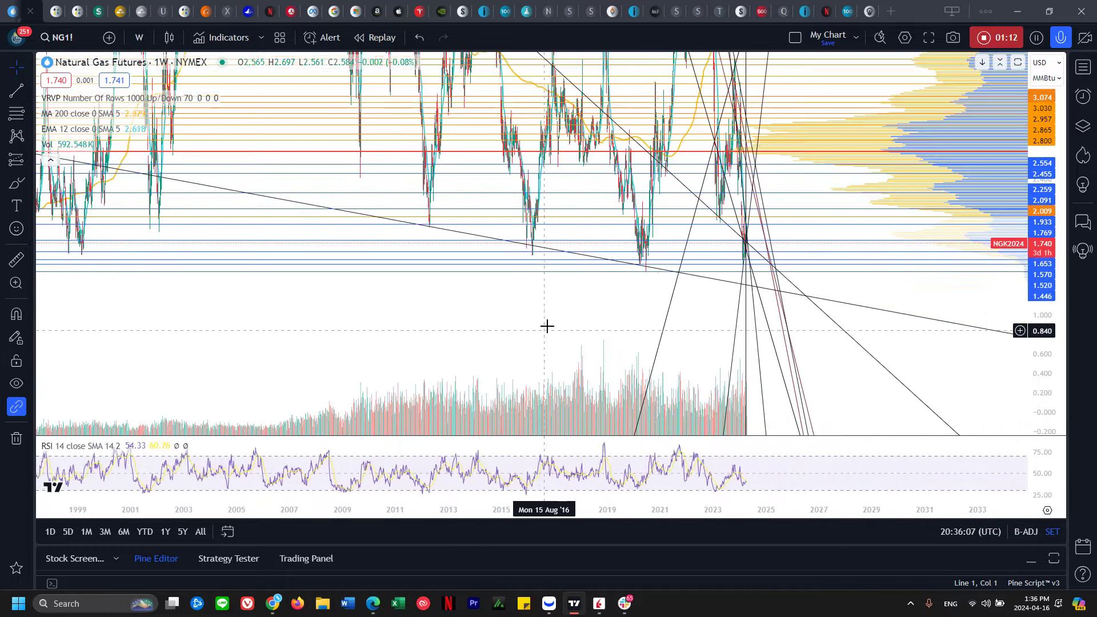
drag(1062, 318, 1072, 165)
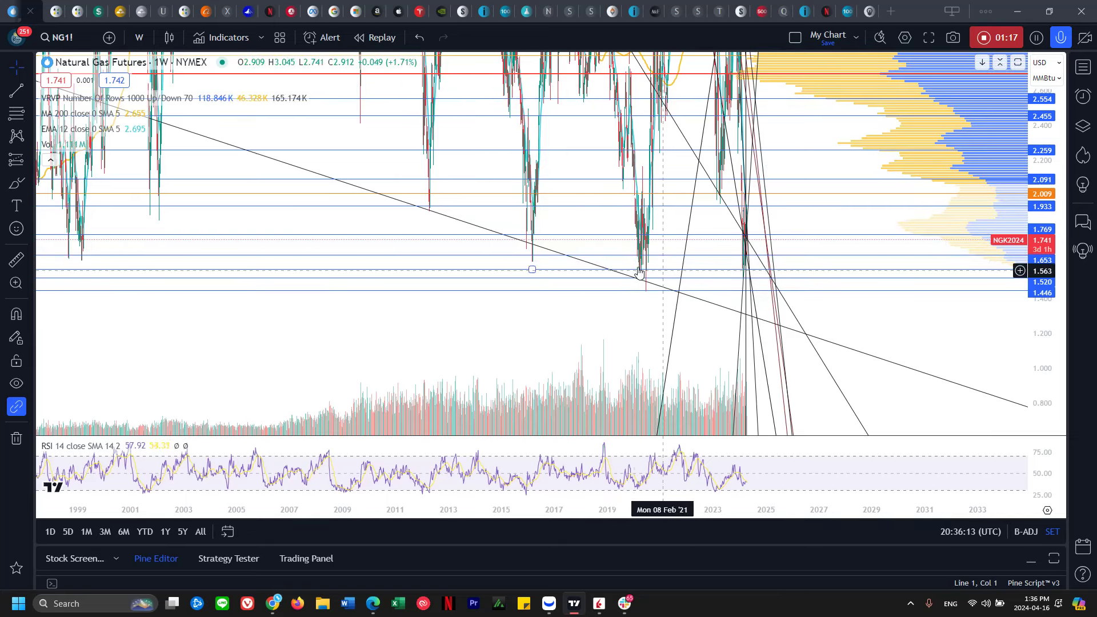
drag(905, 318, 885, 328)
scroll(880, 327, down, 1)
scroll(860, 325, up, 1)
scroll(861, 328, up, 5)
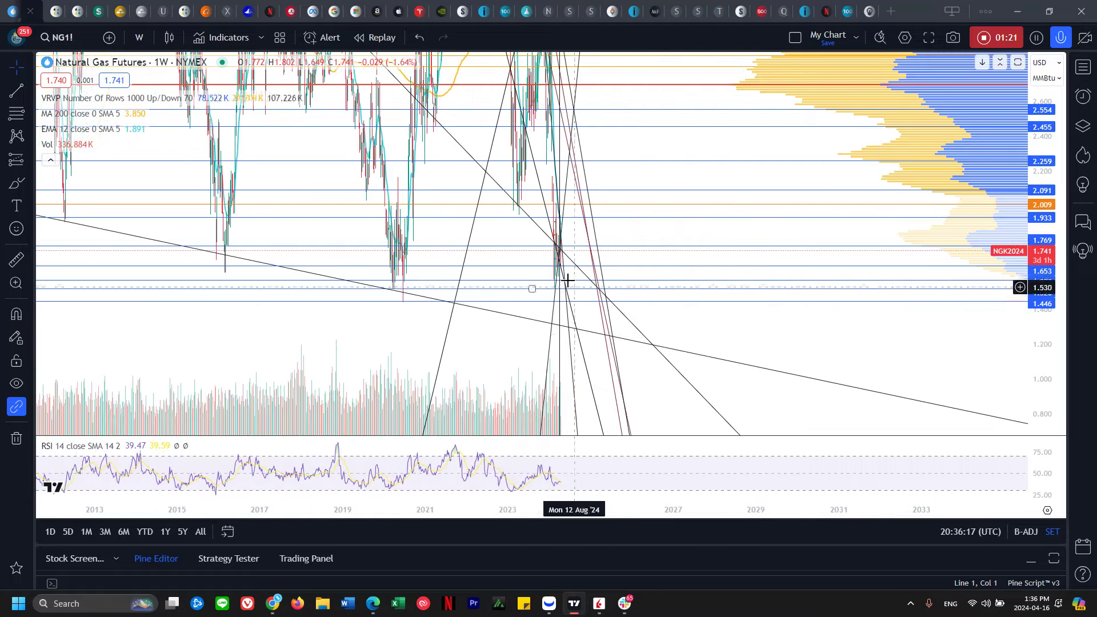
scroll(843, 329, up, 5)
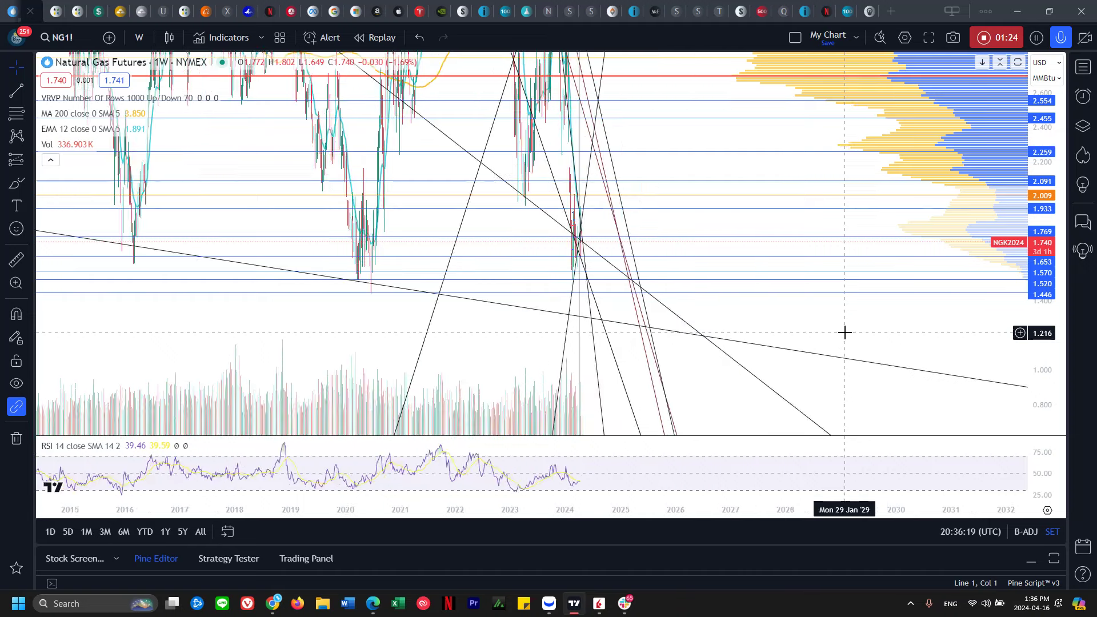
click(139, 37)
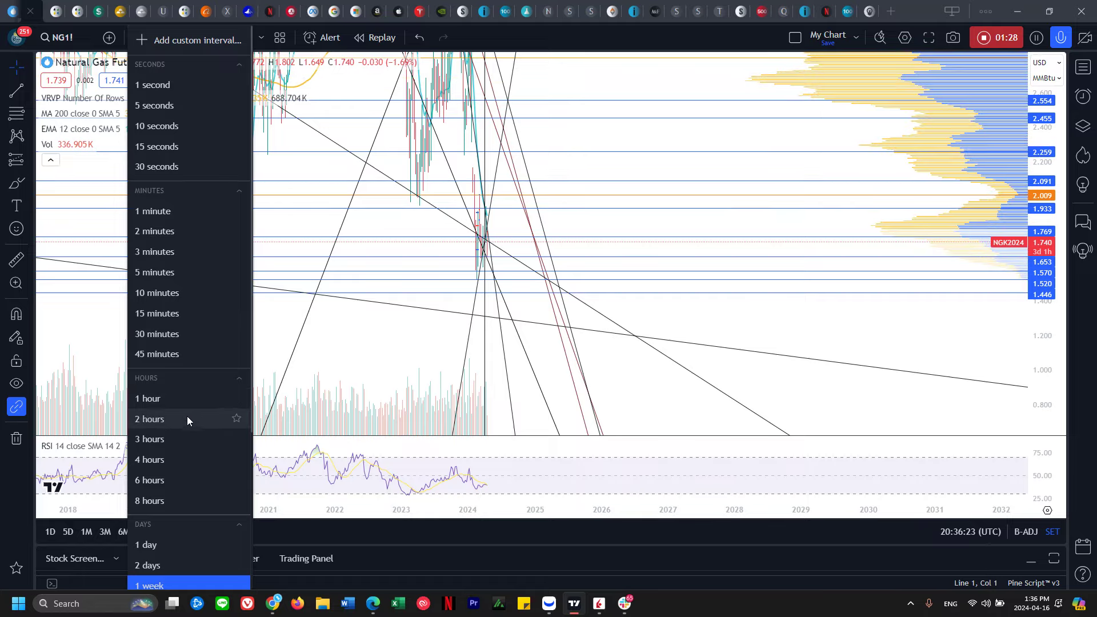
click(172, 402)
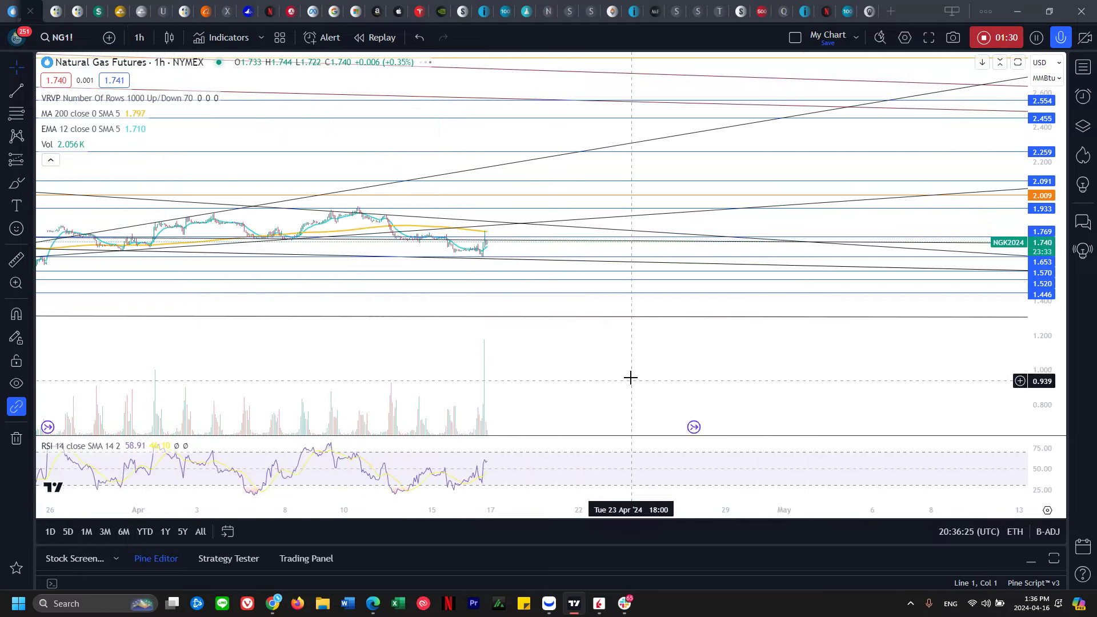
scroll(732, 343, down, 4)
drag(700, 339, 726, 346)
drag(1051, 377, 1056, 198)
drag(830, 337, 838, 228)
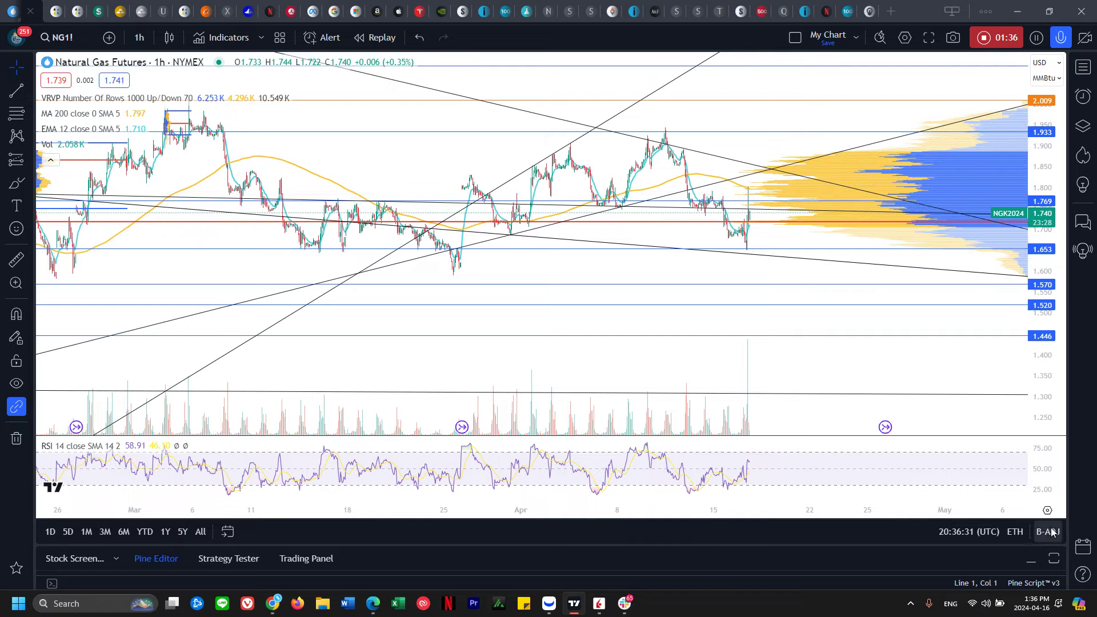
click(1053, 531)
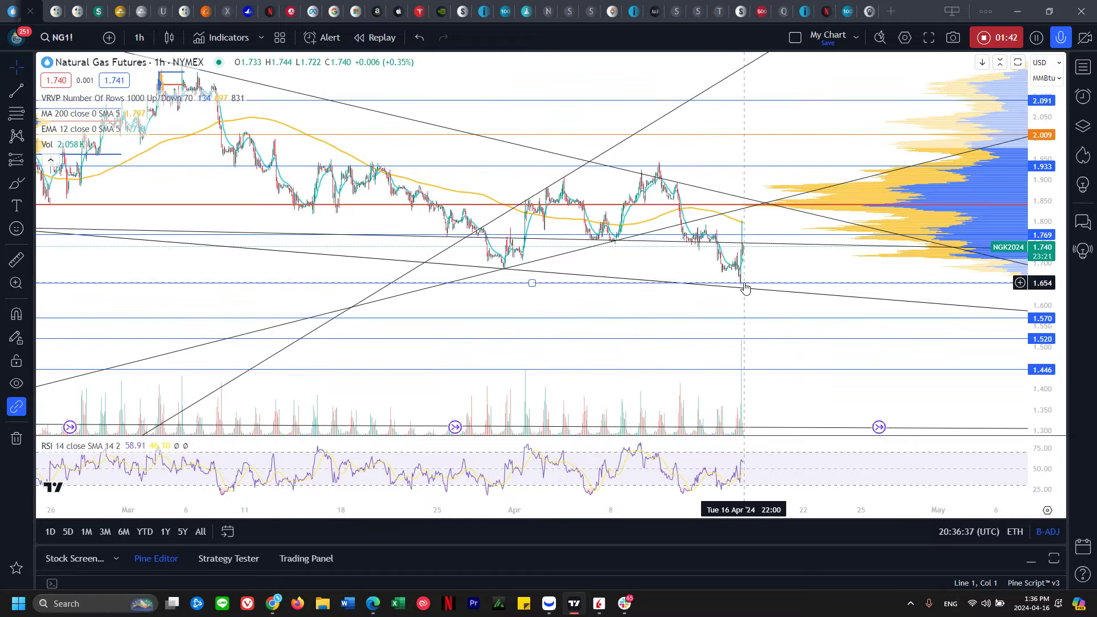
scroll(686, 262, up, 3)
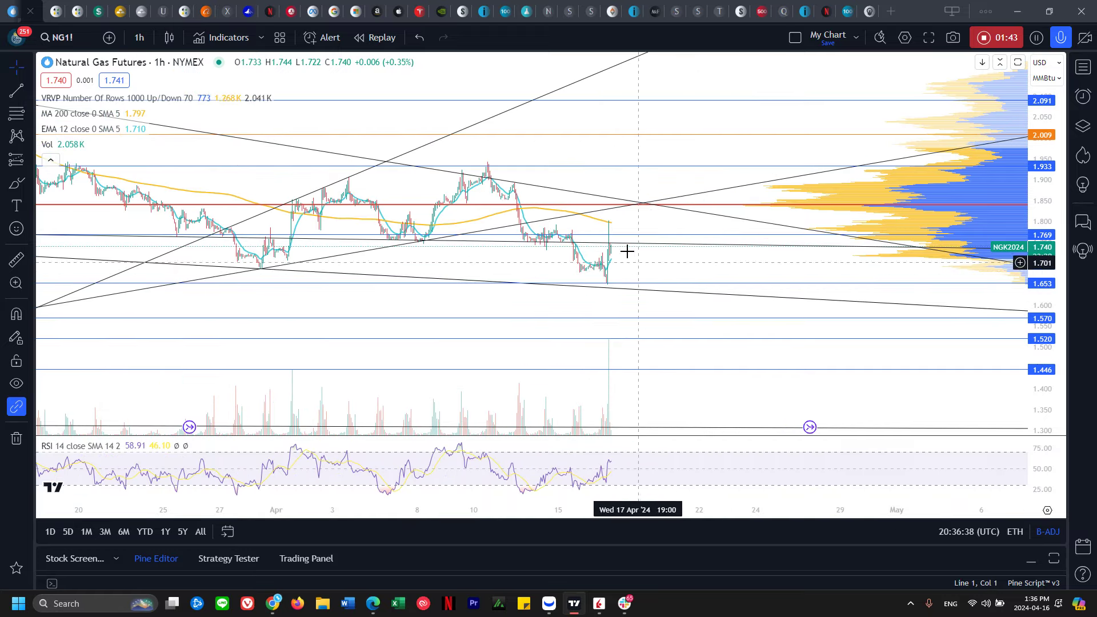
click(615, 223)
drag(631, 233, 685, 249)
scroll(675, 259, up, 3)
scroll(606, 271, down, 2)
drag(679, 287, 734, 287)
scroll(686, 265, up, 5)
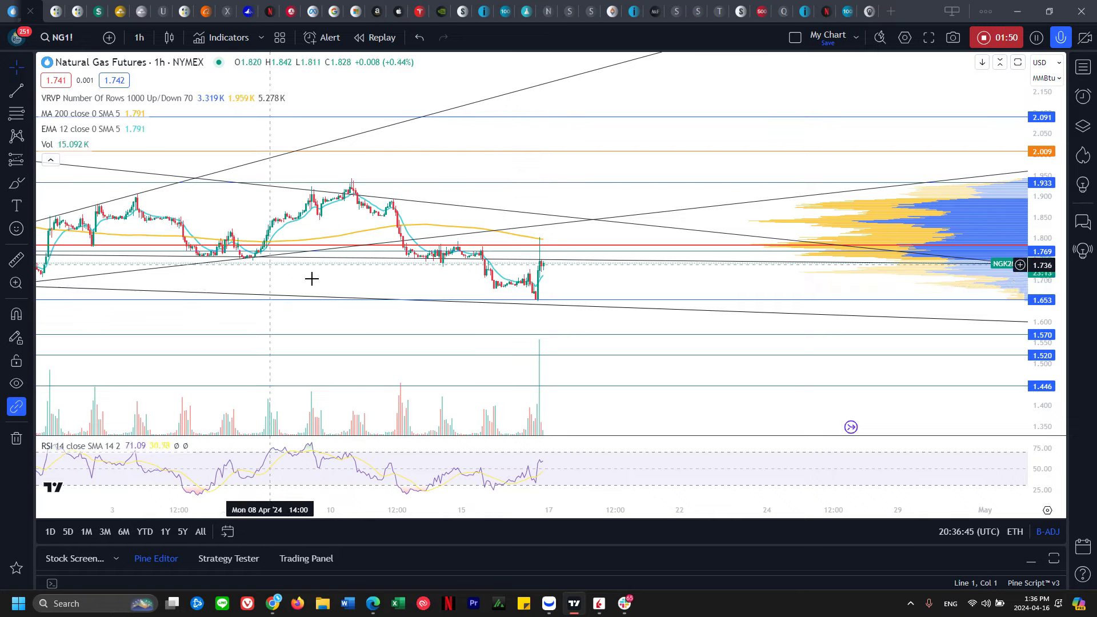
drag(330, 276, 419, 286)
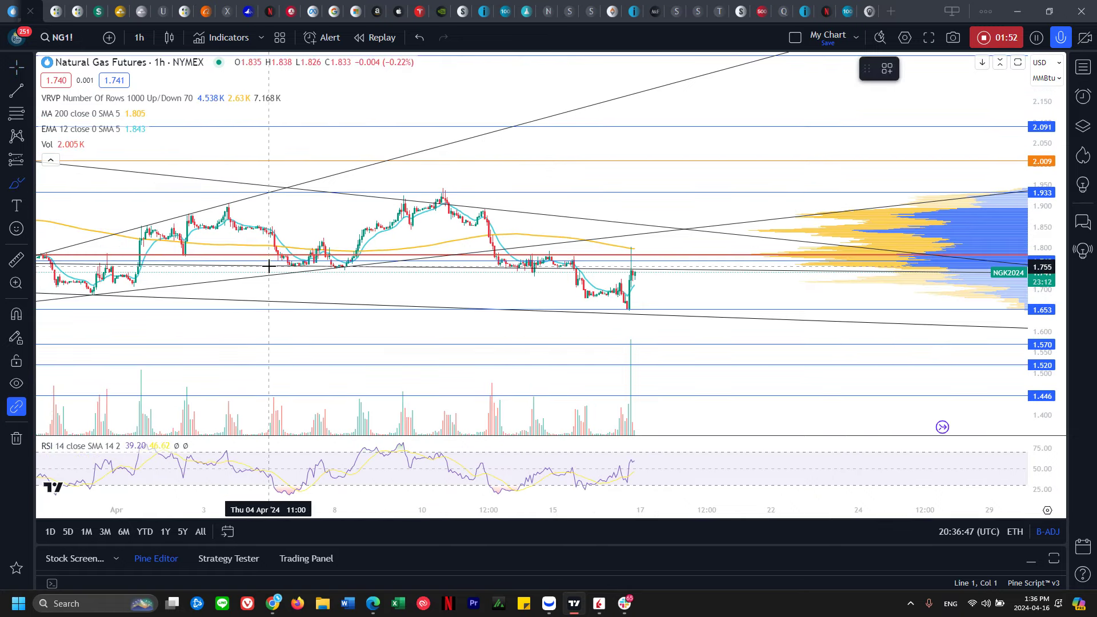
drag(274, 266, 356, 272)
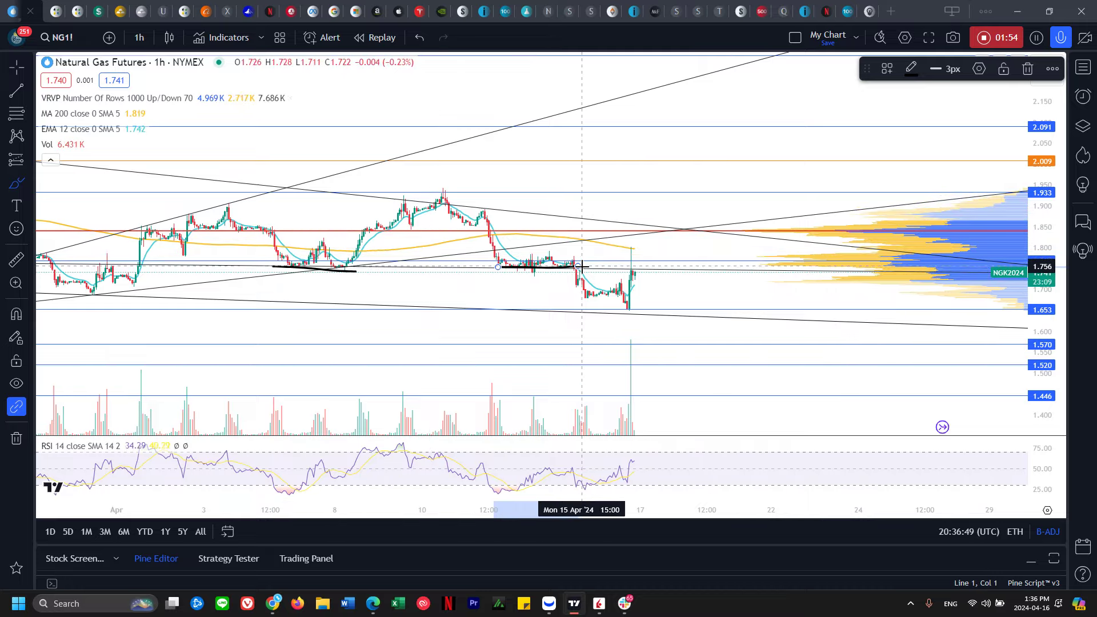
scroll(560, 292, down, 5)
scroll(451, 265, down, 3)
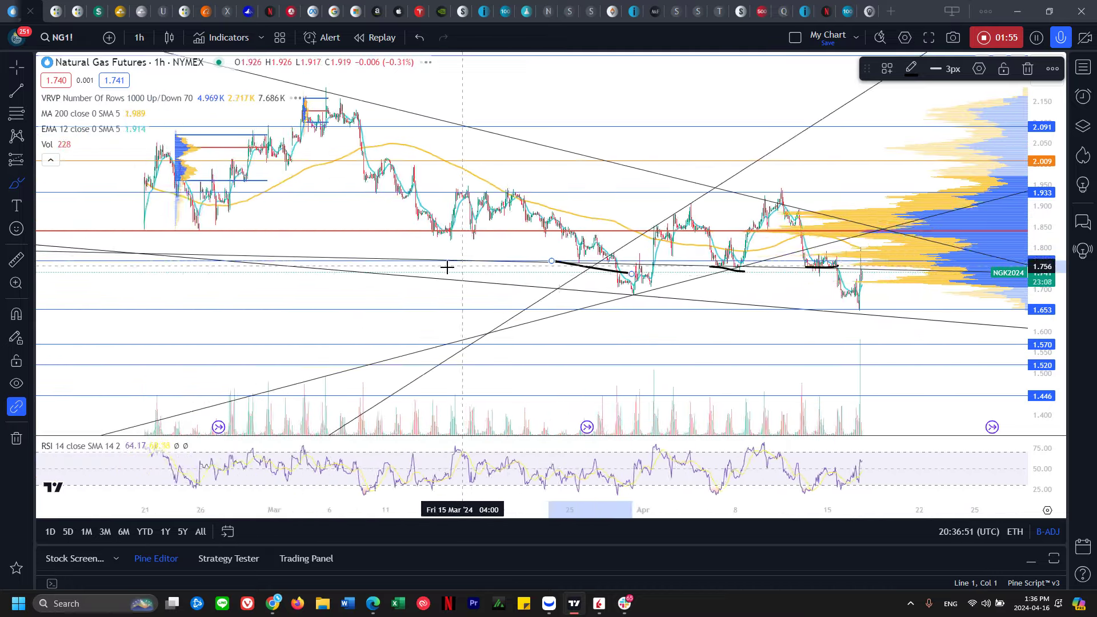
scroll(372, 264, down, 3)
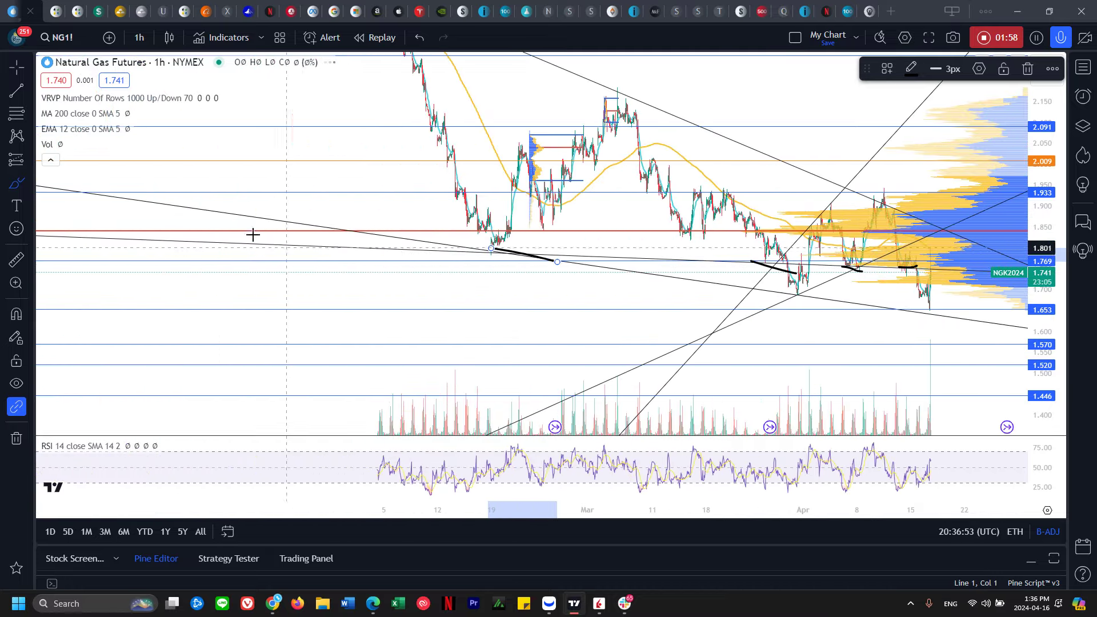
scroll(827, 263, down, 1)
scroll(827, 262, up, 6)
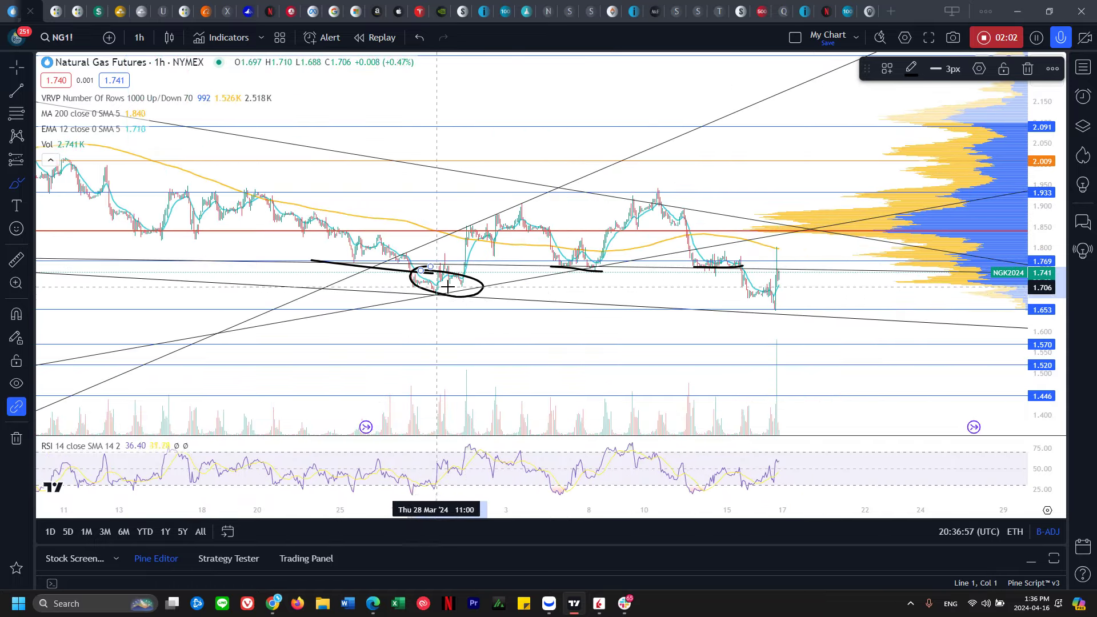
key(Delete)
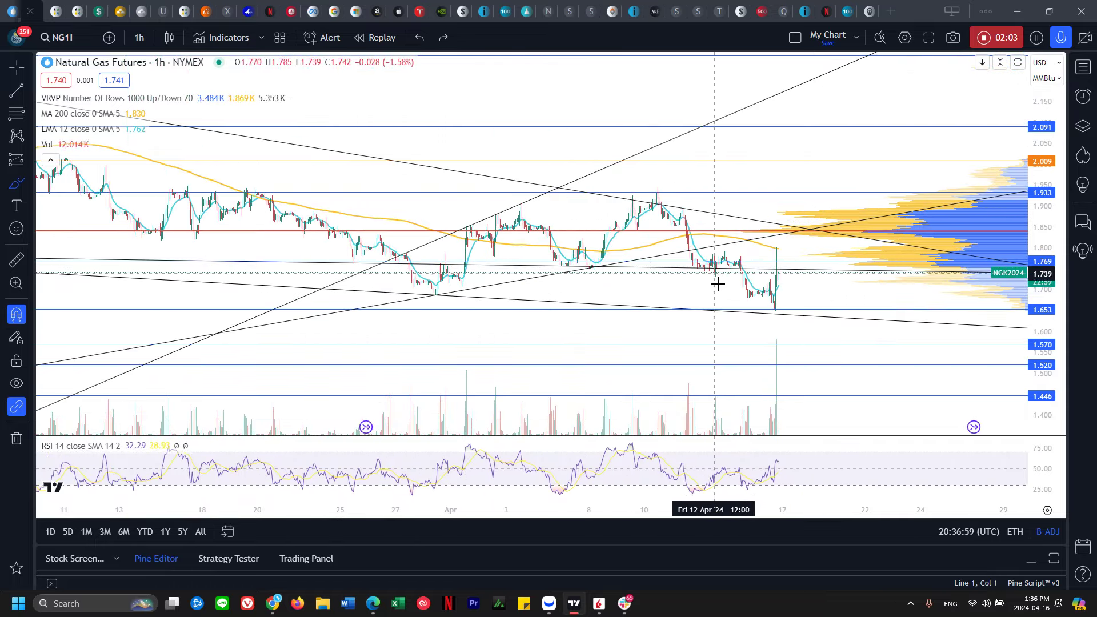
drag(746, 280, 776, 309)
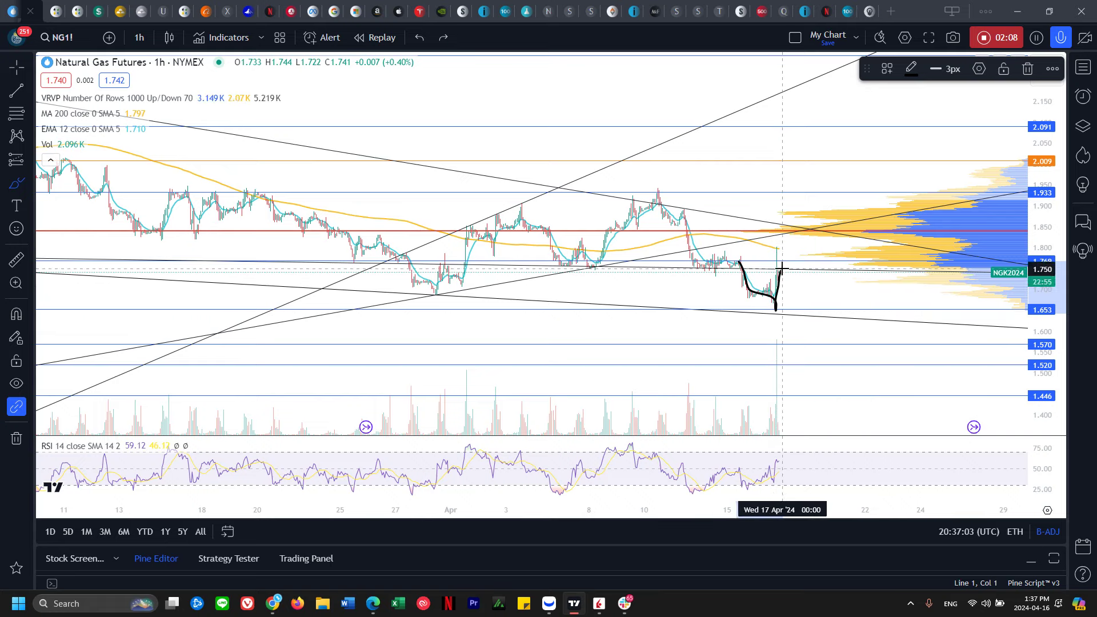
key(Delete)
scroll(799, 293, up, 3)
drag(563, 272, 496, 274)
key(Delete)
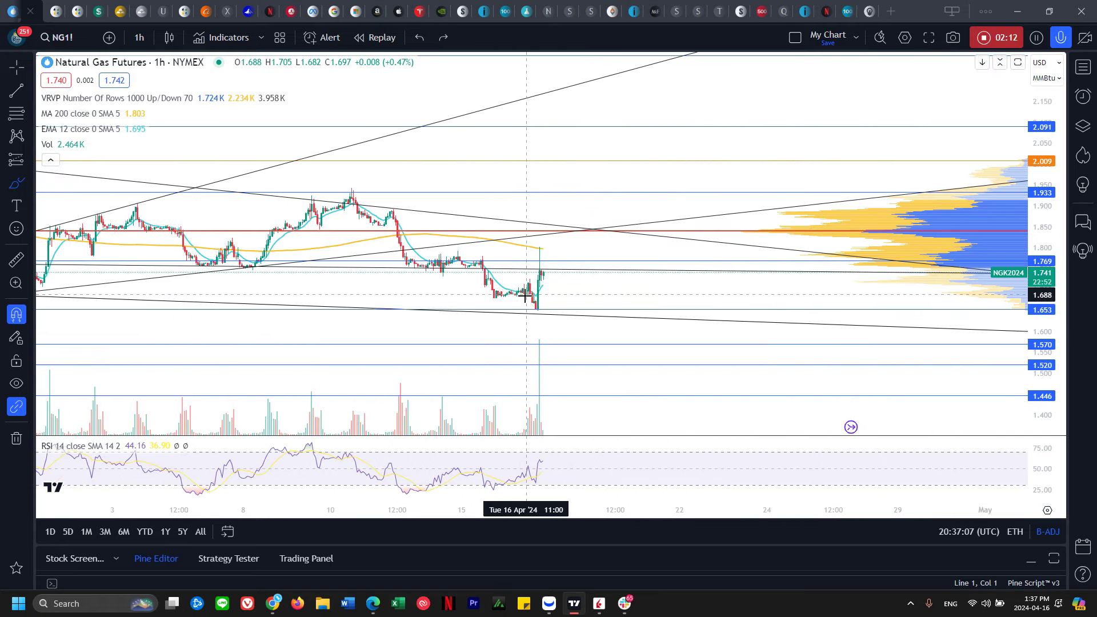
scroll(629, 282, down, 2)
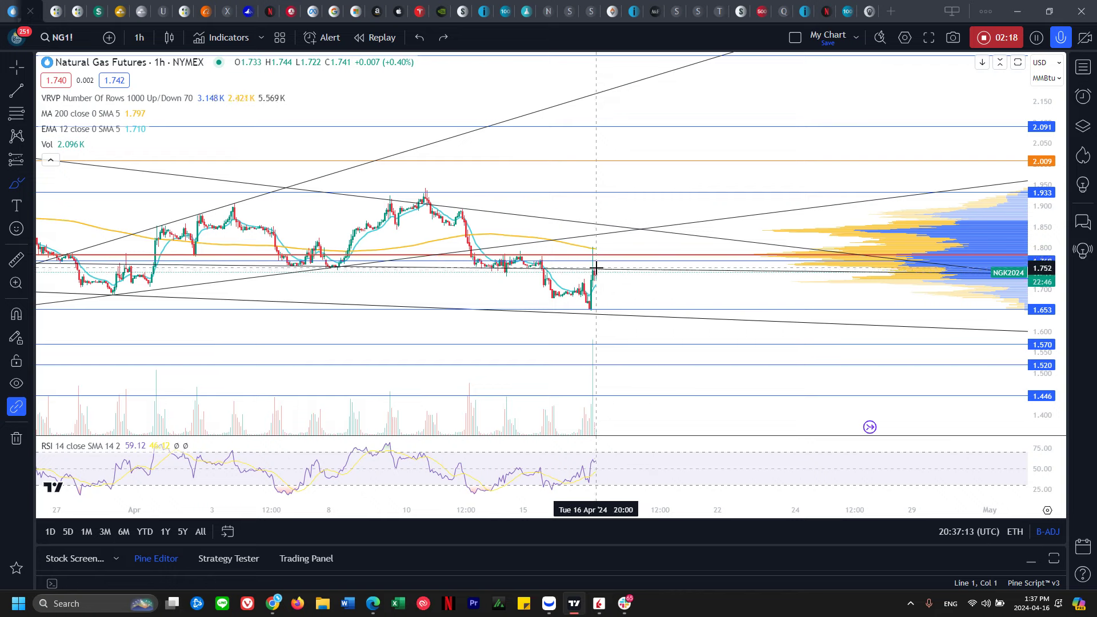
drag(596, 260, 652, 255)
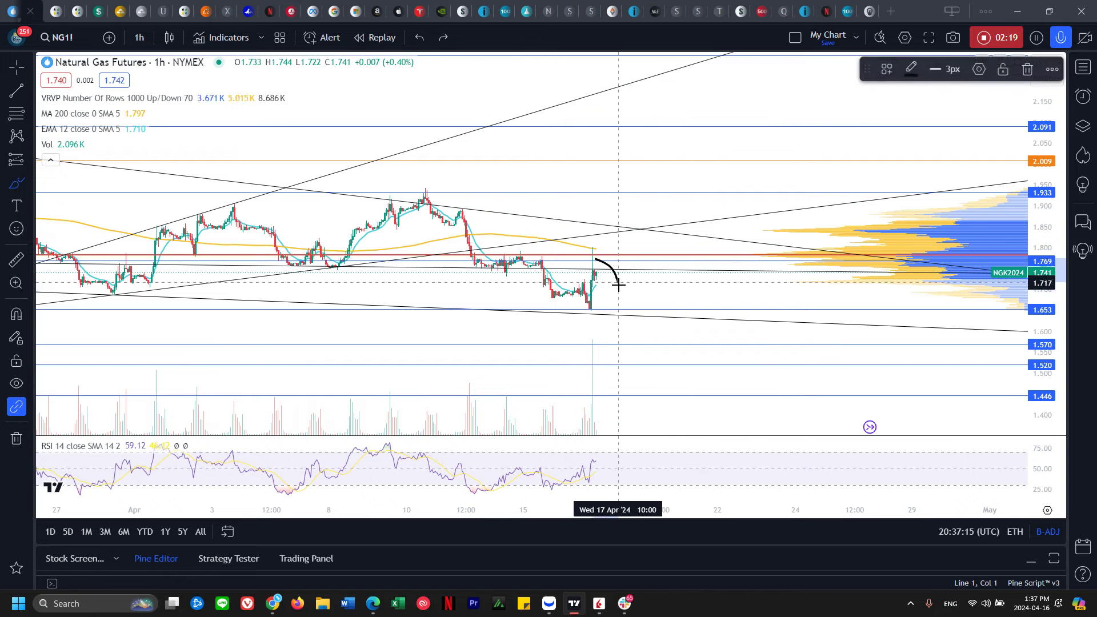
key(ctrl+z)
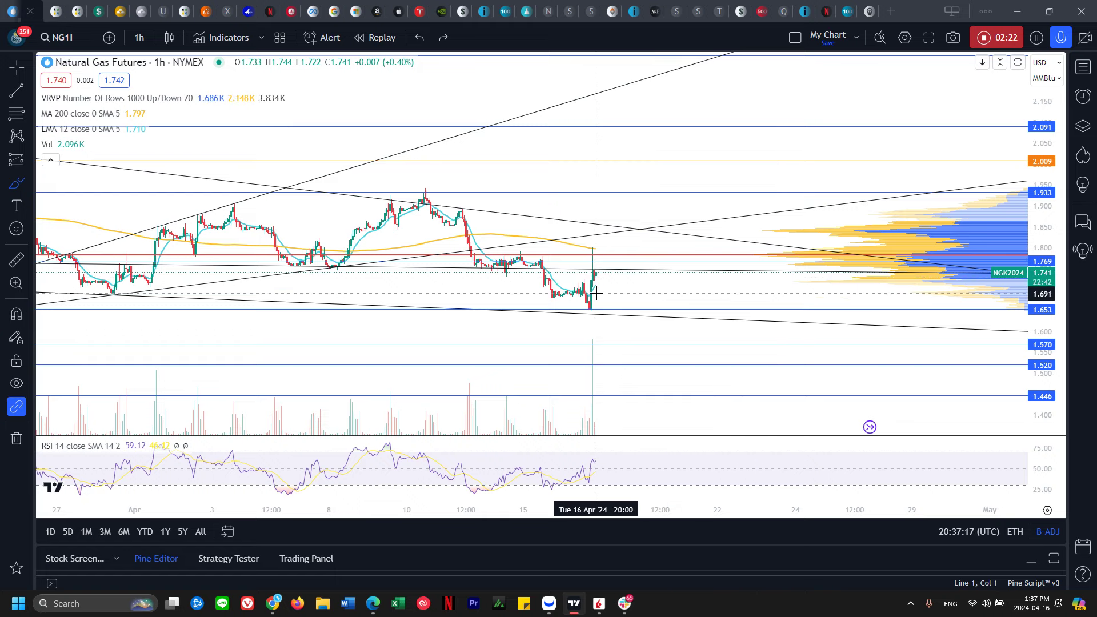
drag(591, 310, 608, 242)
key(ctrl+z)
mouse_move(589, 300)
mouse_down()
mouse_move(615, 259)
mouse_move(641, 282)
mouse_up()
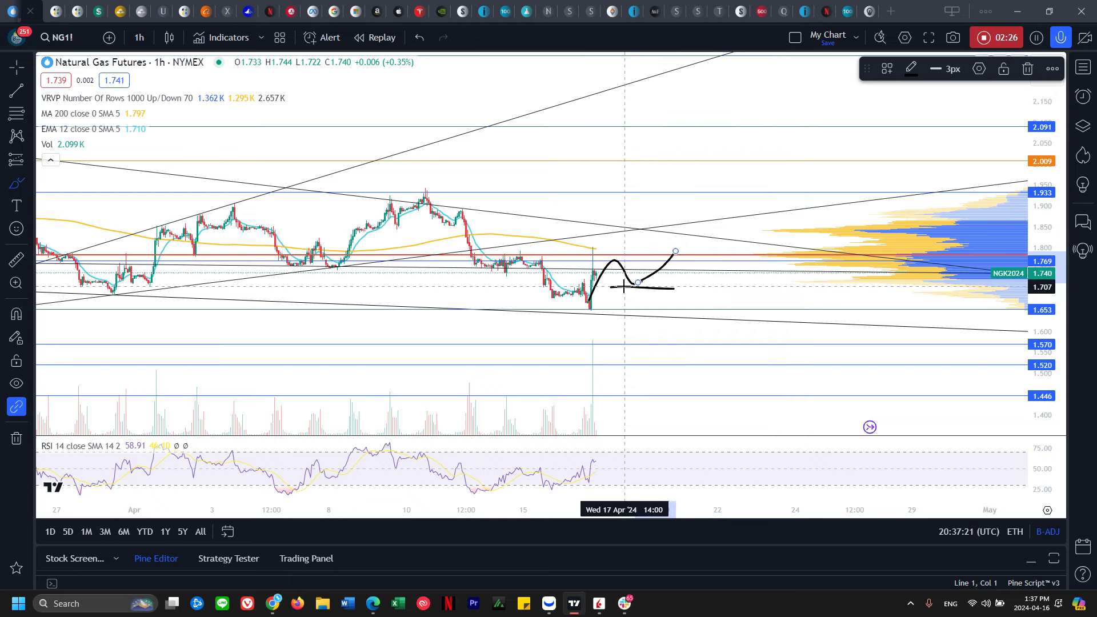
key(ctrl+z)
key(ctrl+z)
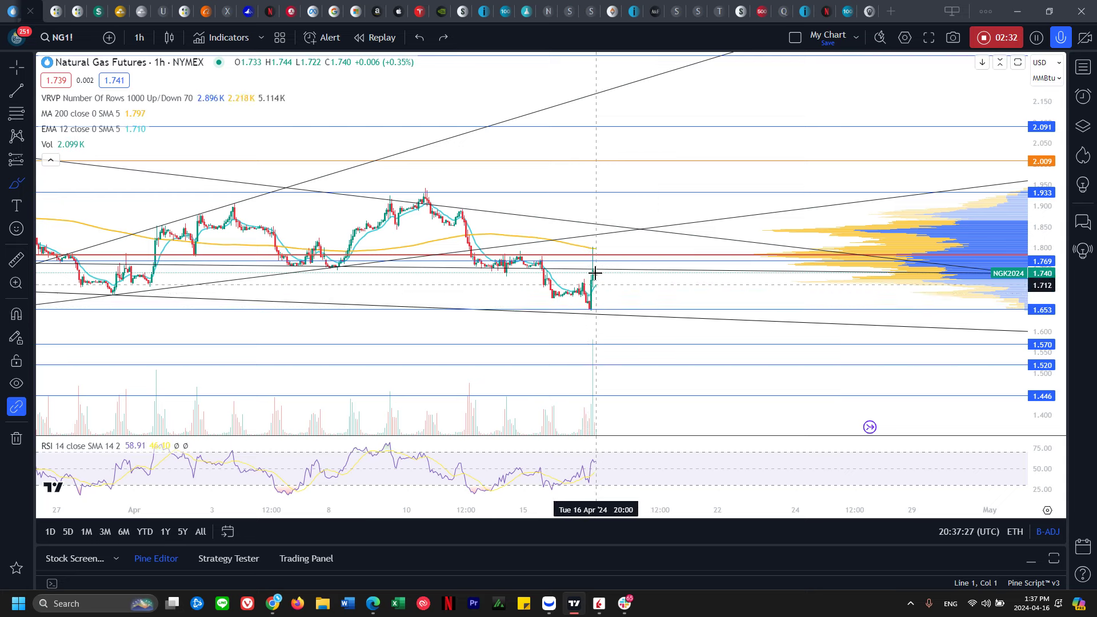
drag(595, 272, 606, 267)
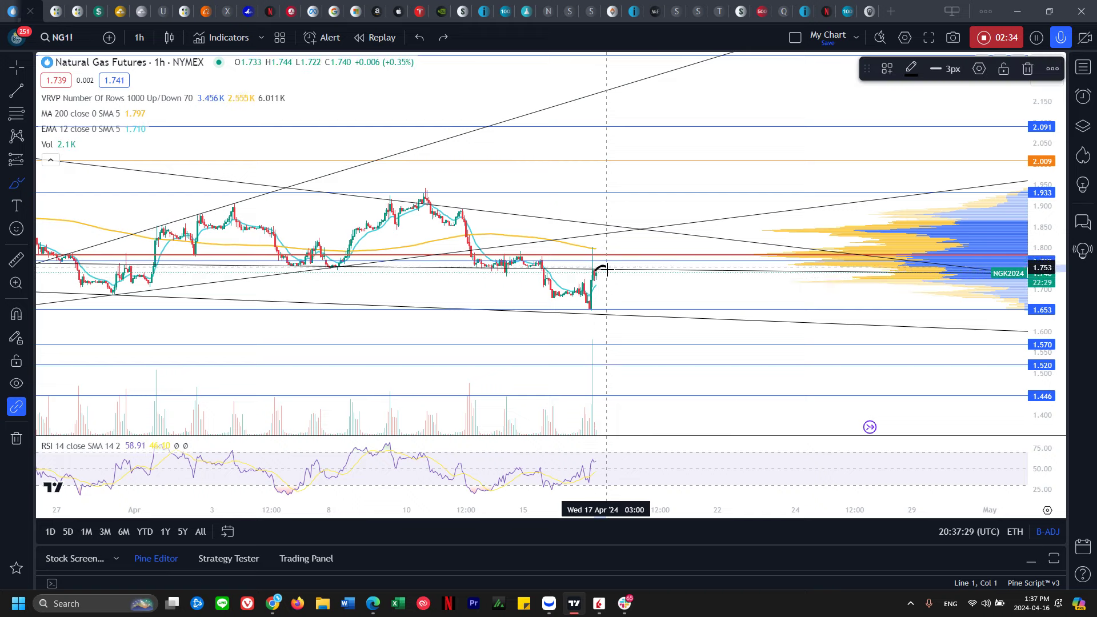
key(ctrl+z)
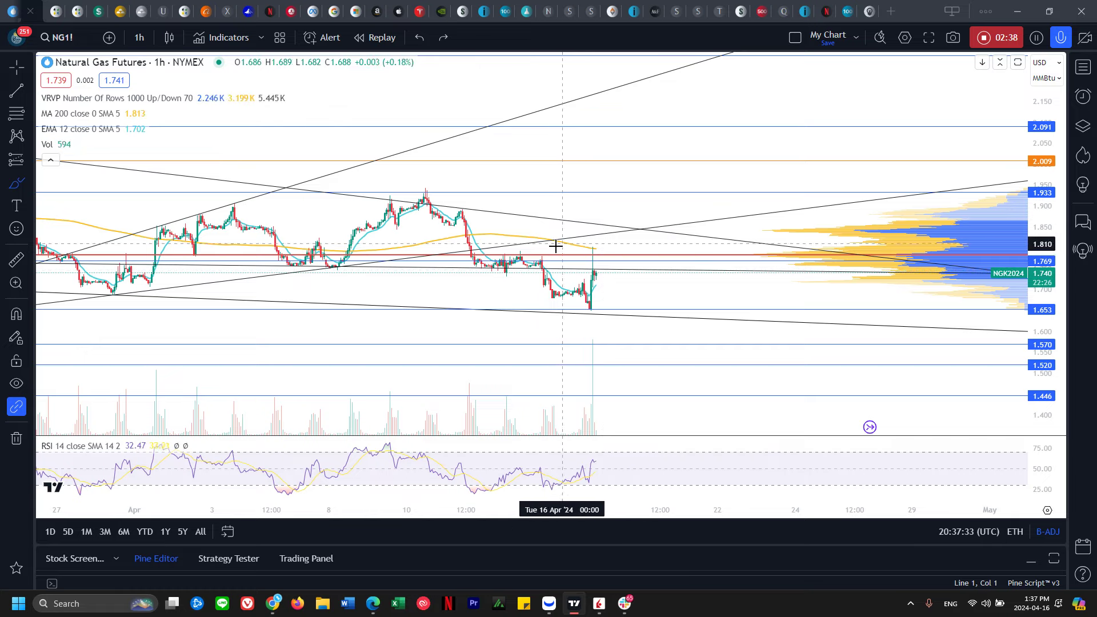
drag(501, 268, 660, 274)
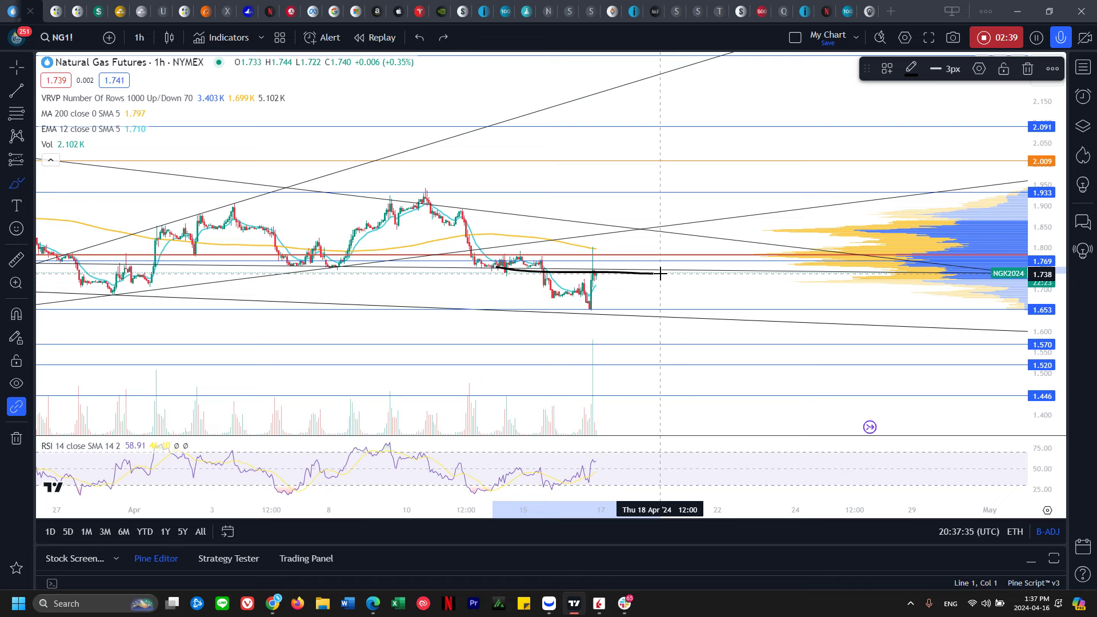
key(ctrl+z)
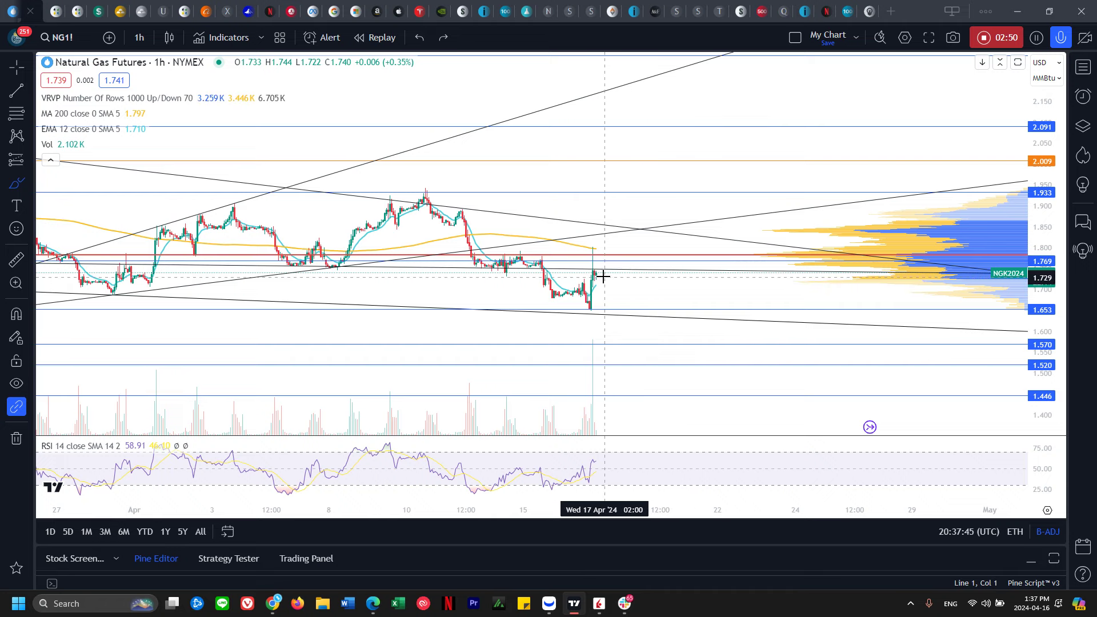
drag(599, 270, 551, 270)
key(ctrl+z)
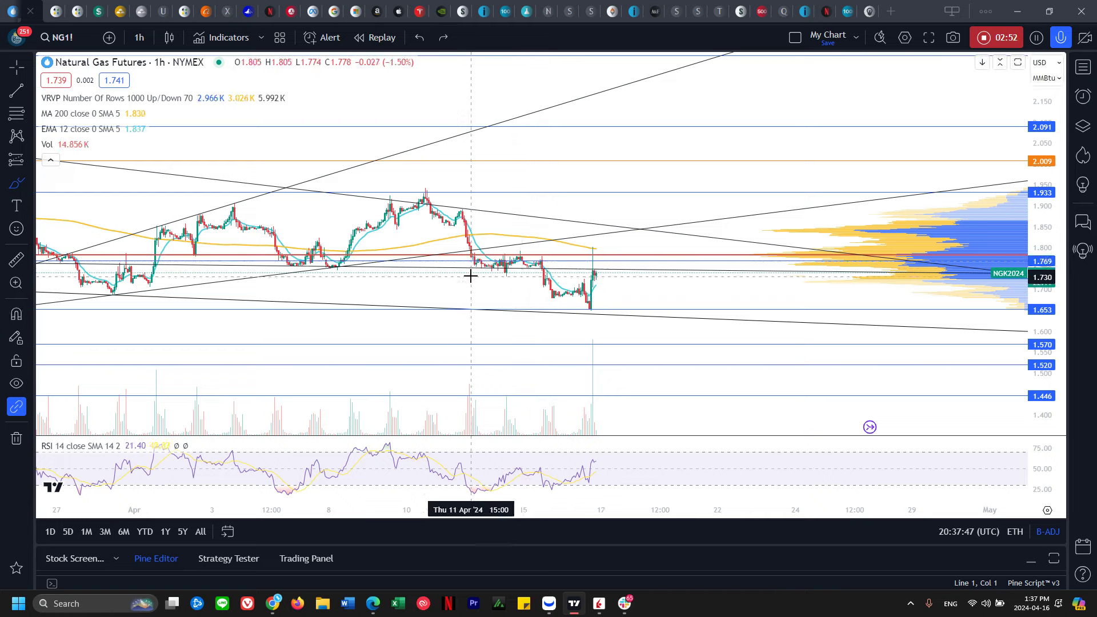
drag(431, 266, 625, 264)
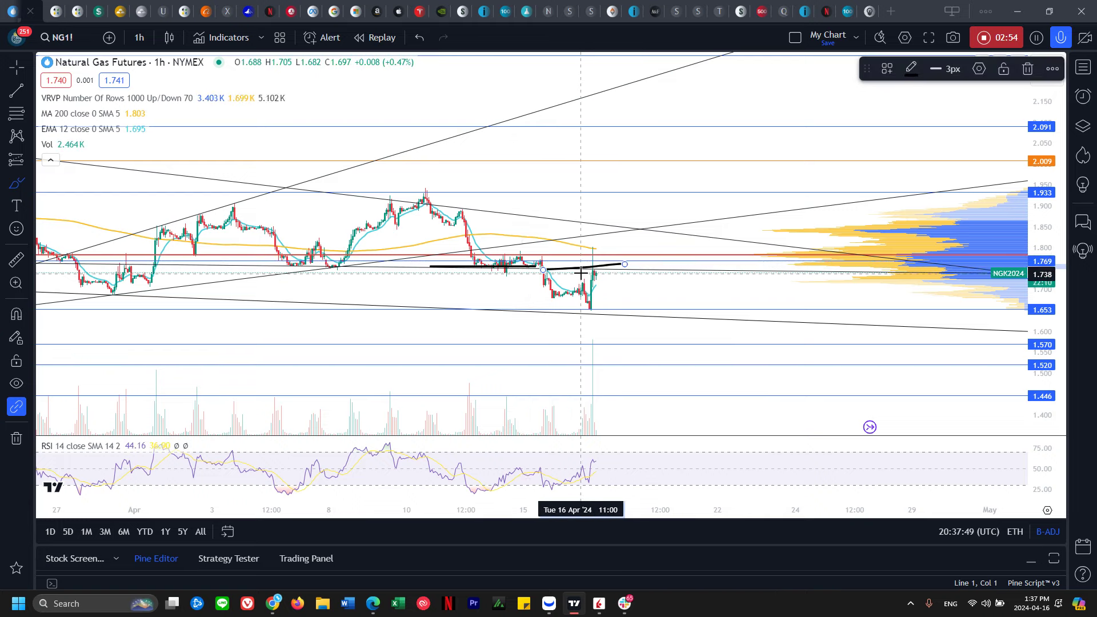
key(ctrl+z)
key(ctrl+z)
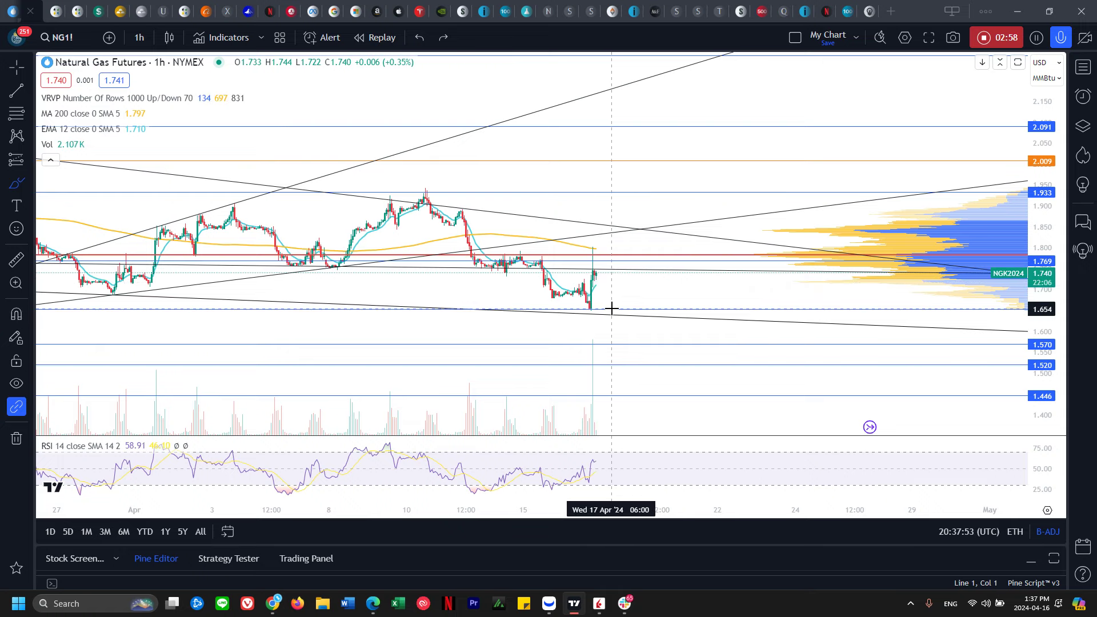
scroll(611, 308, down, 3)
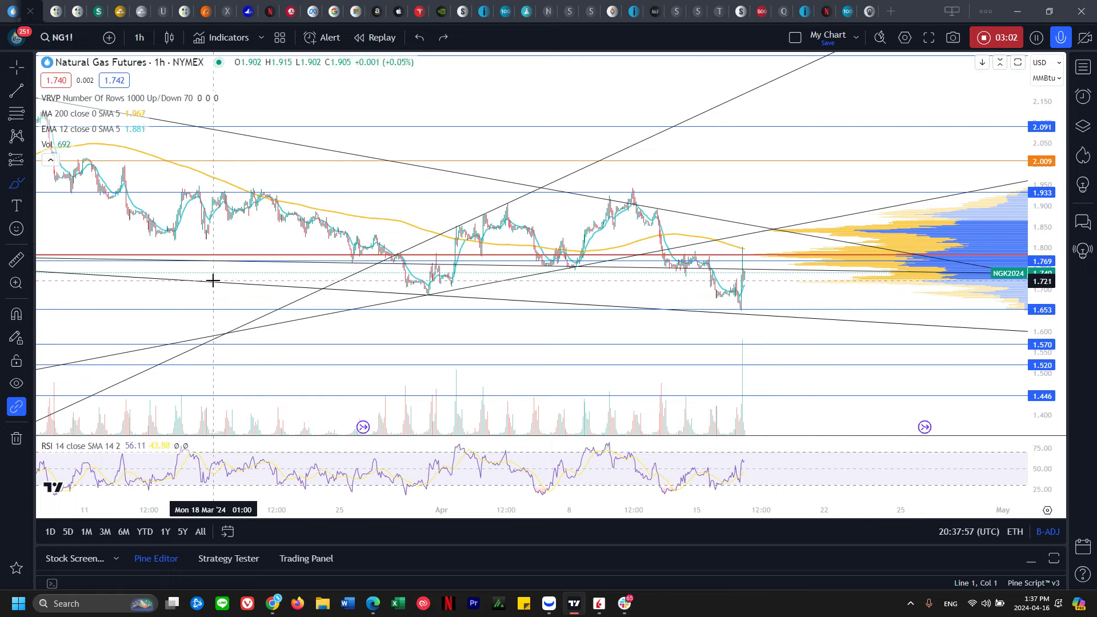
mouse_move(266, 287)
mouse_down()
mouse_move(772, 311)
mouse_move(971, 336)
mouse_up()
key(ctrl+z)
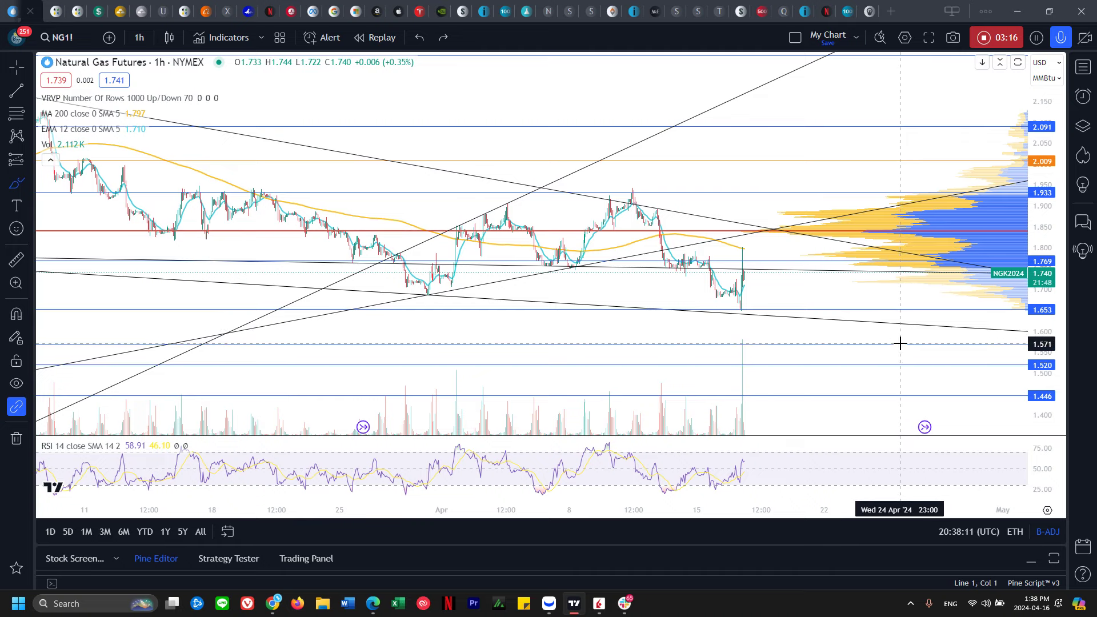
scroll(900, 343, down, 1)
drag(790, 364, 873, 364)
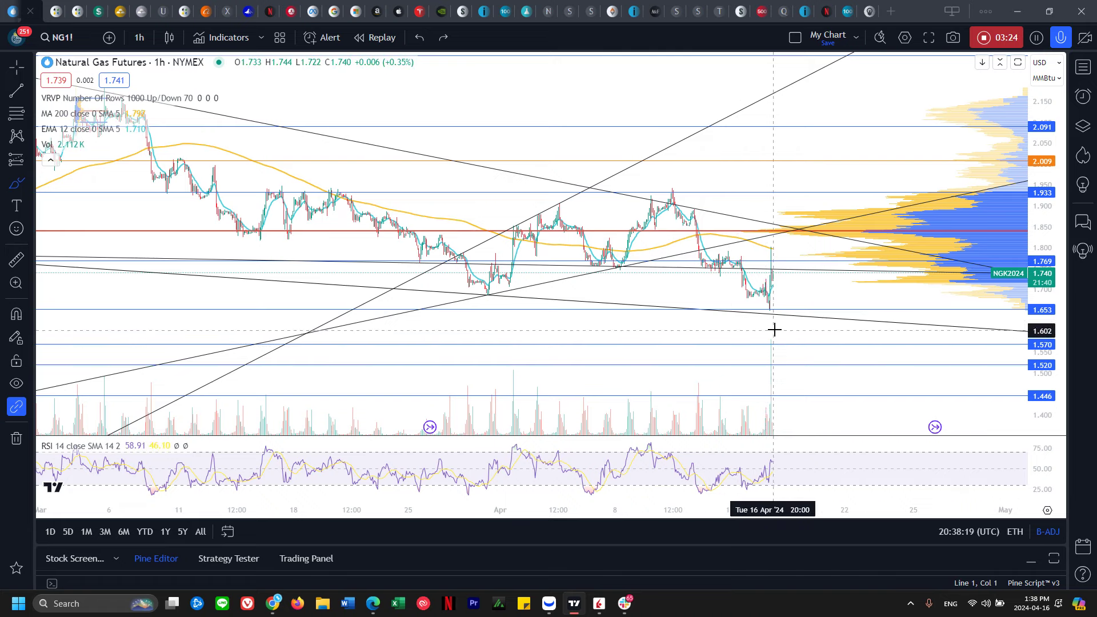
scroll(794, 292, up, 2)
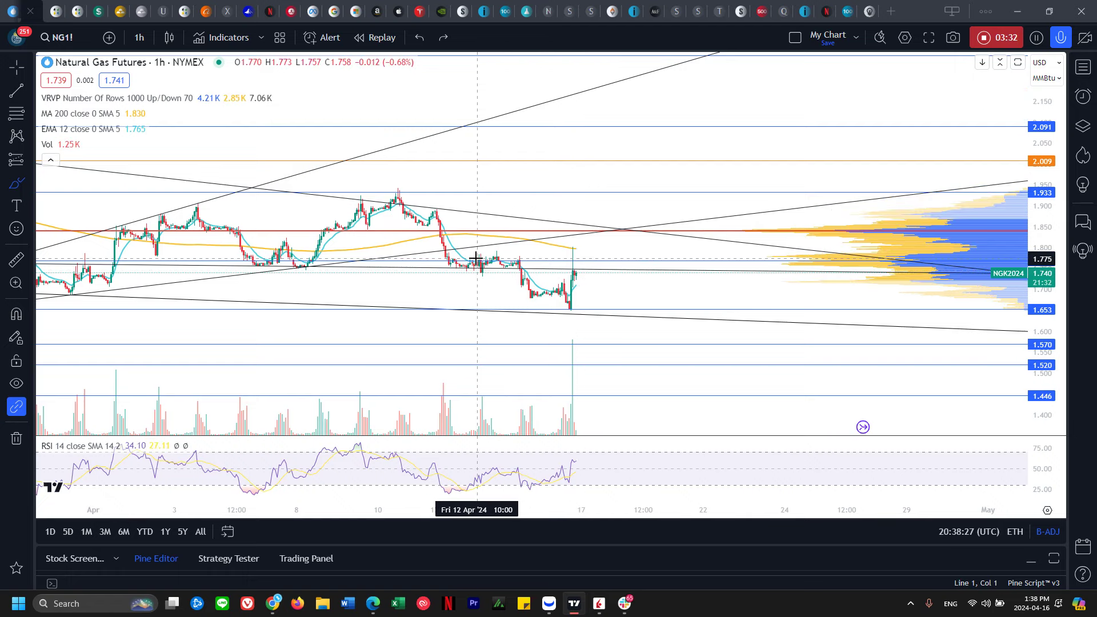
scroll(640, 256, down, 5)
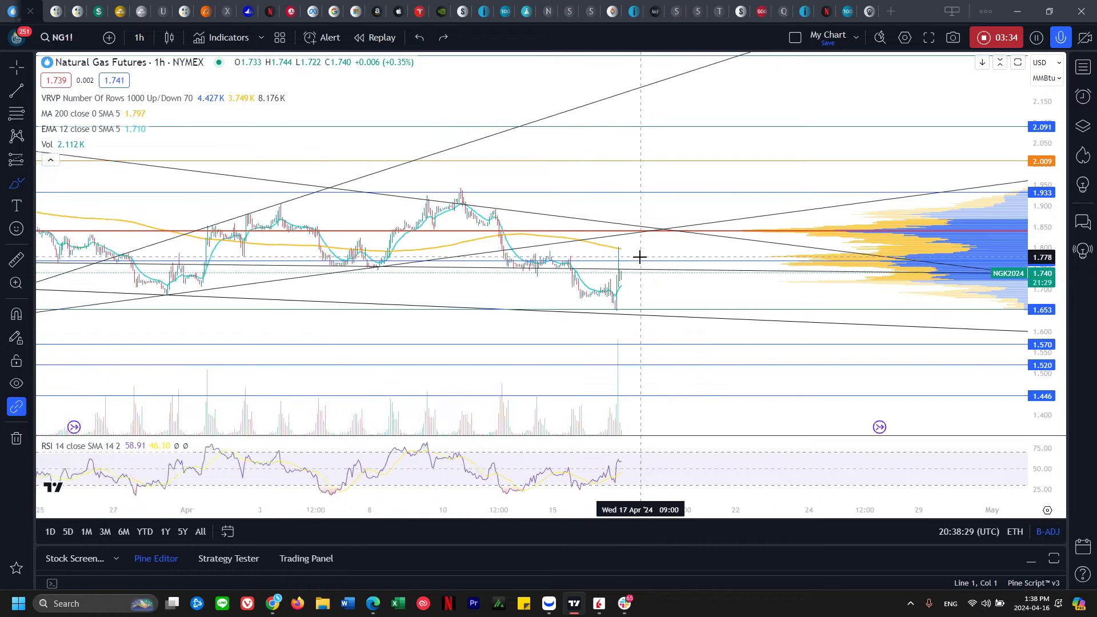
scroll(730, 269, up, 4)
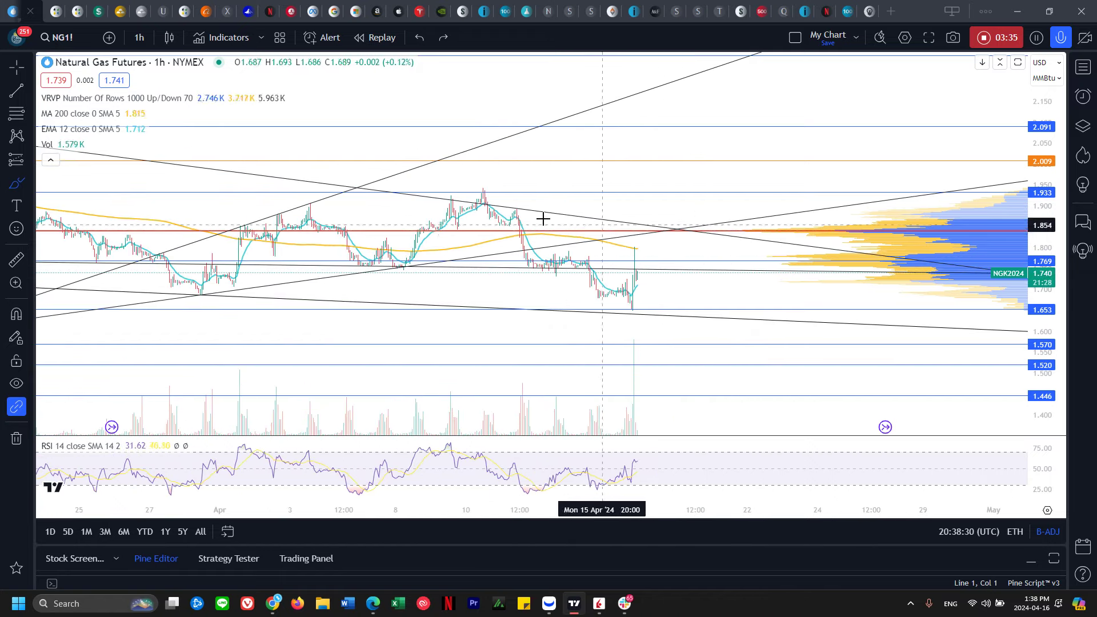
click(419, 191)
click(846, 256)
scroll(713, 256, down, 3)
scroll(713, 255, down, 3)
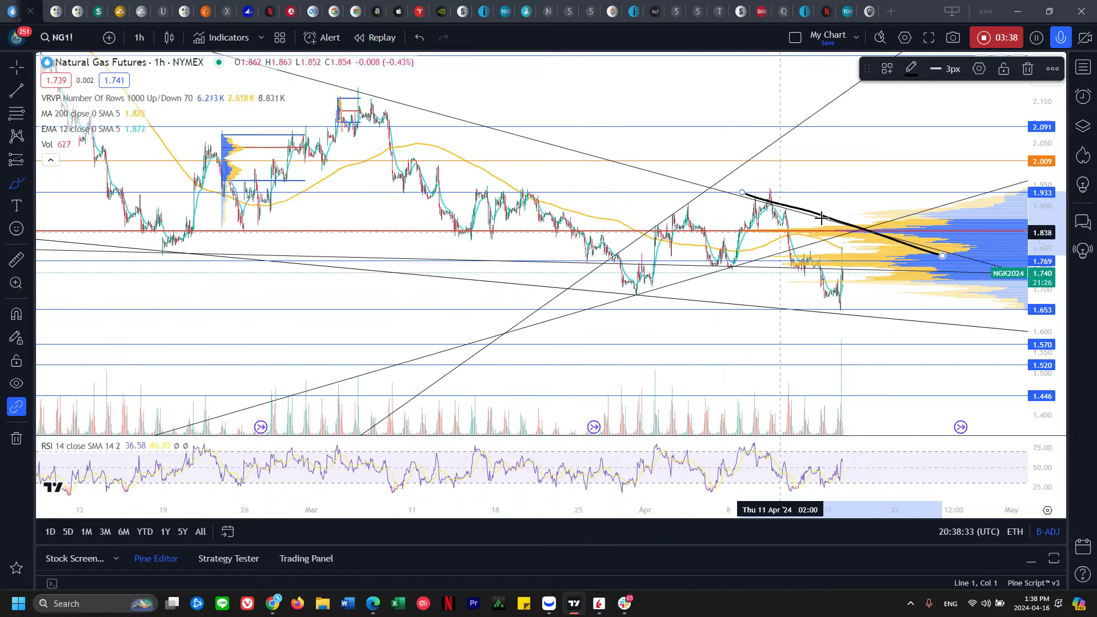
scroll(670, 245, down, 3)
scroll(671, 246, down, 3)
drag(1043, 171, 1041, 306)
drag(359, 136, 441, 151)
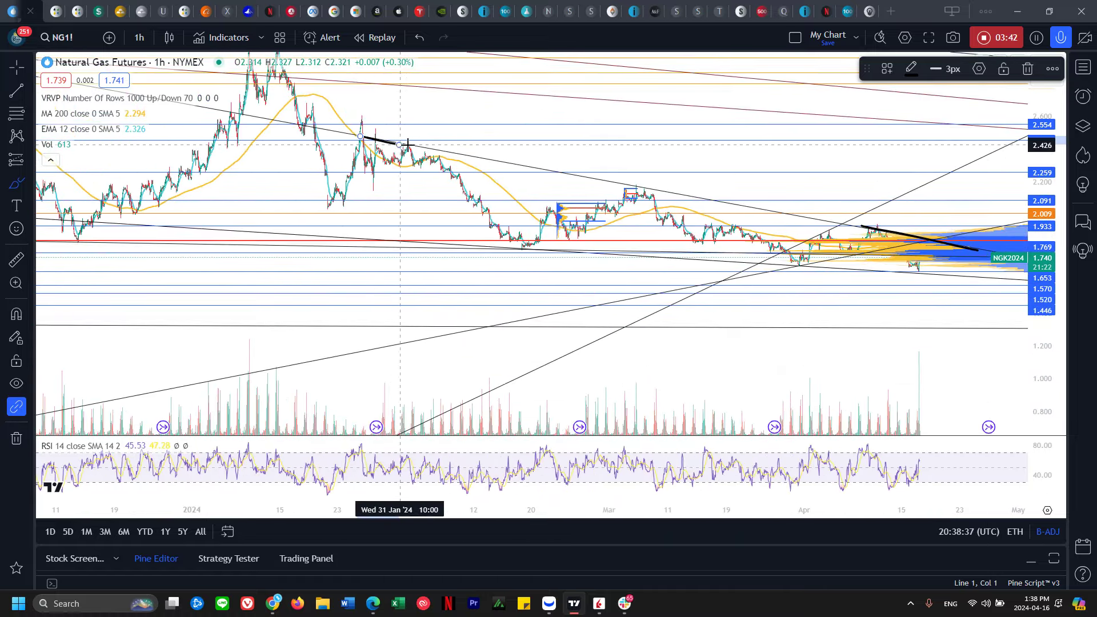
drag(611, 182, 657, 185)
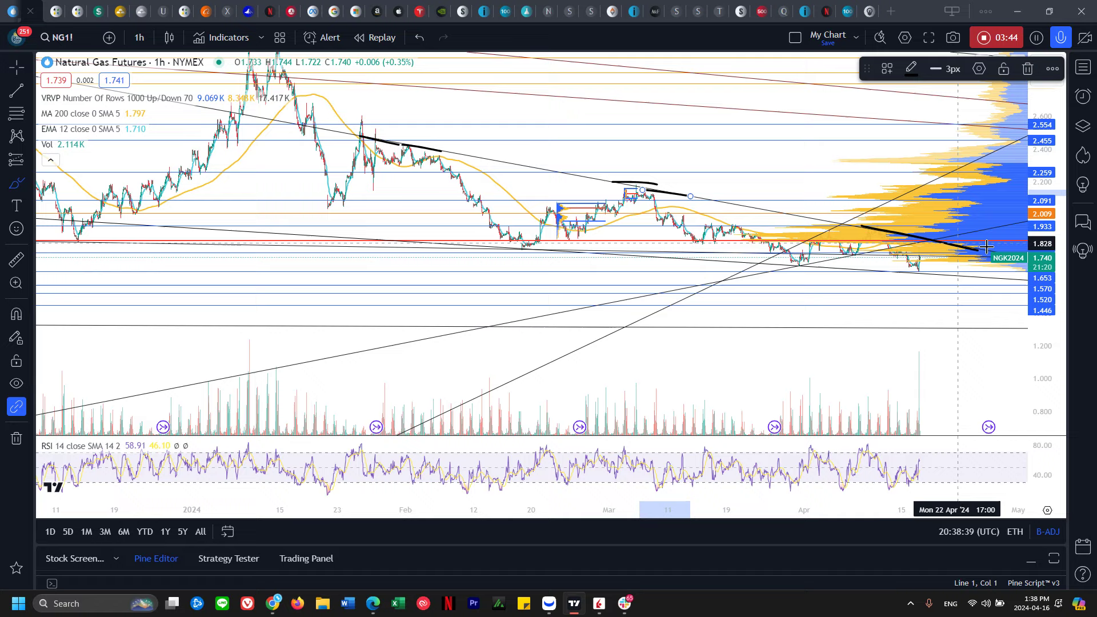
scroll(914, 246, up, 2)
scroll(958, 263, up, 2)
scroll(943, 260, up, 3)
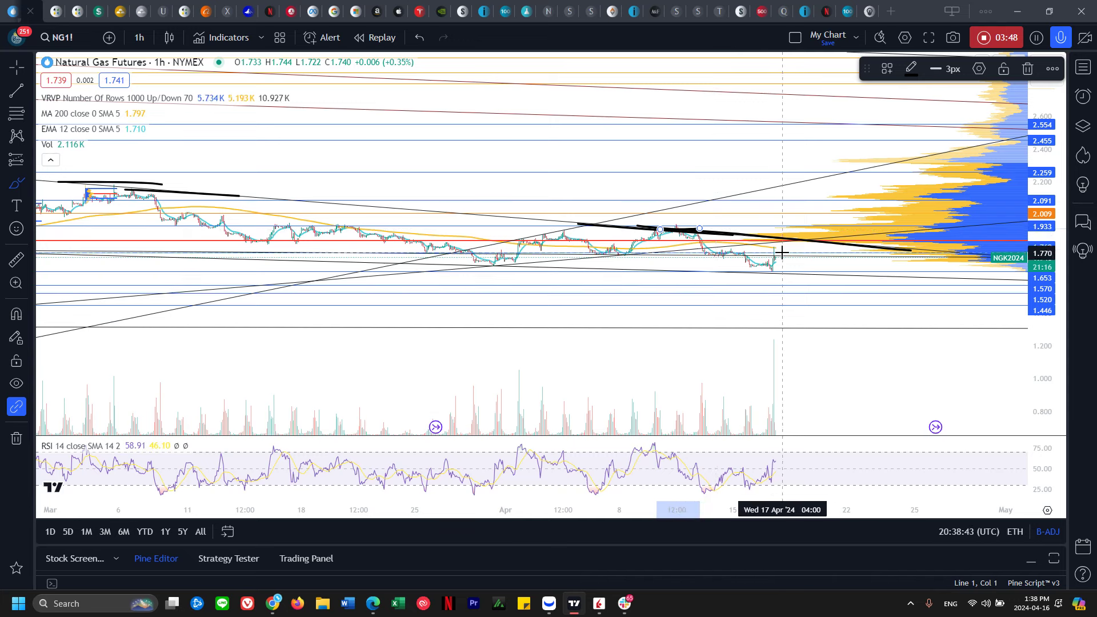
key(ctrl+z)
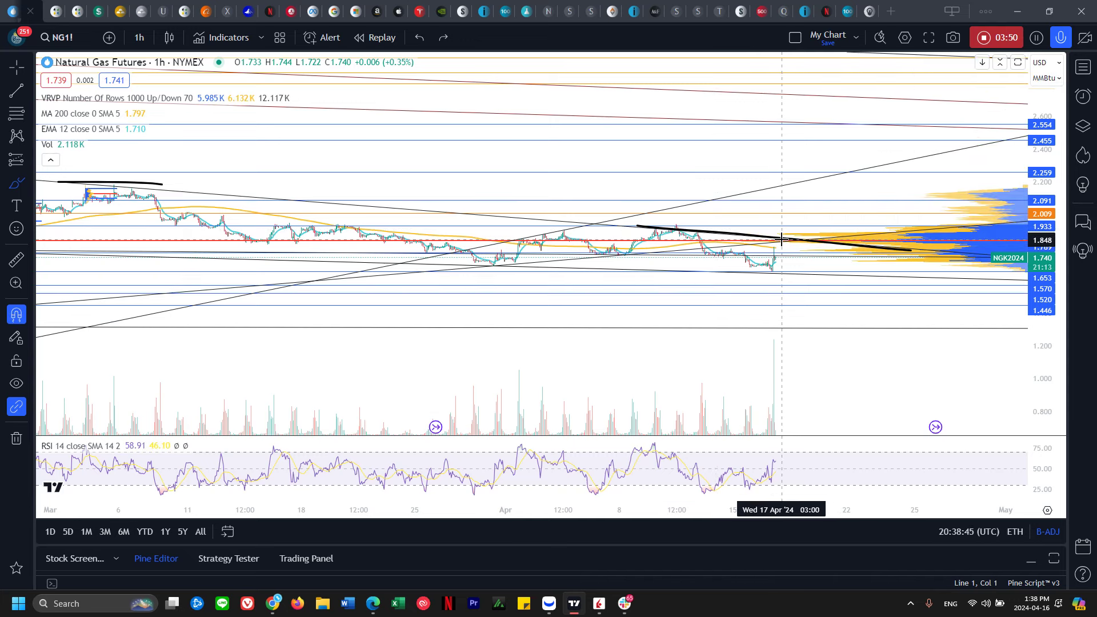
key(ctrl+z)
key(ctrl+z)
key(ctrl+z)
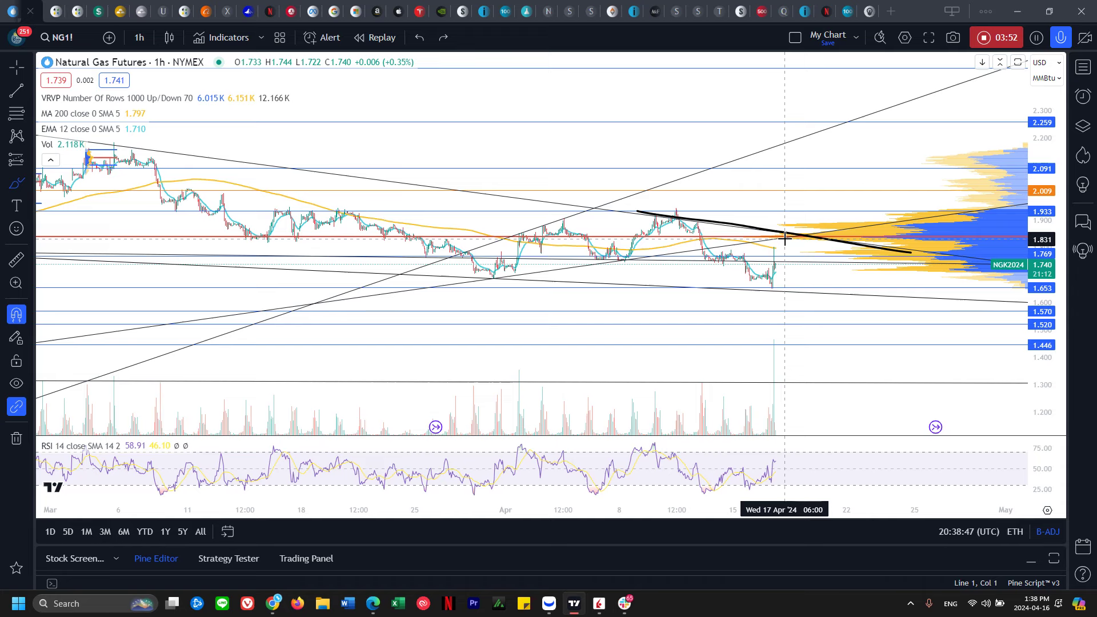
scroll(817, 250, up, 3)
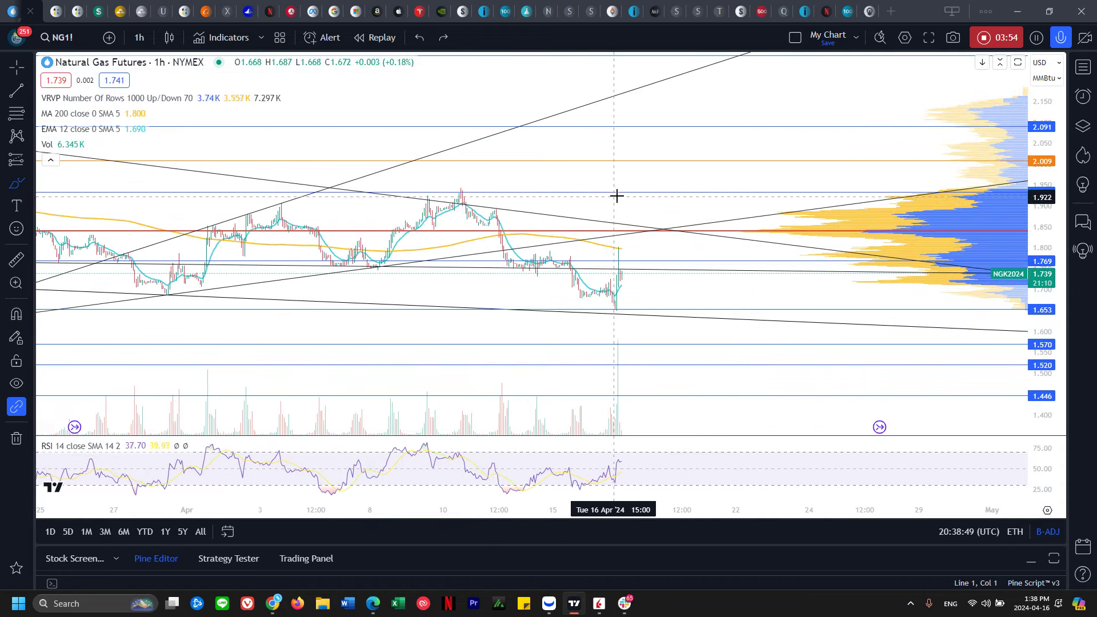
drag(631, 194, 711, 195)
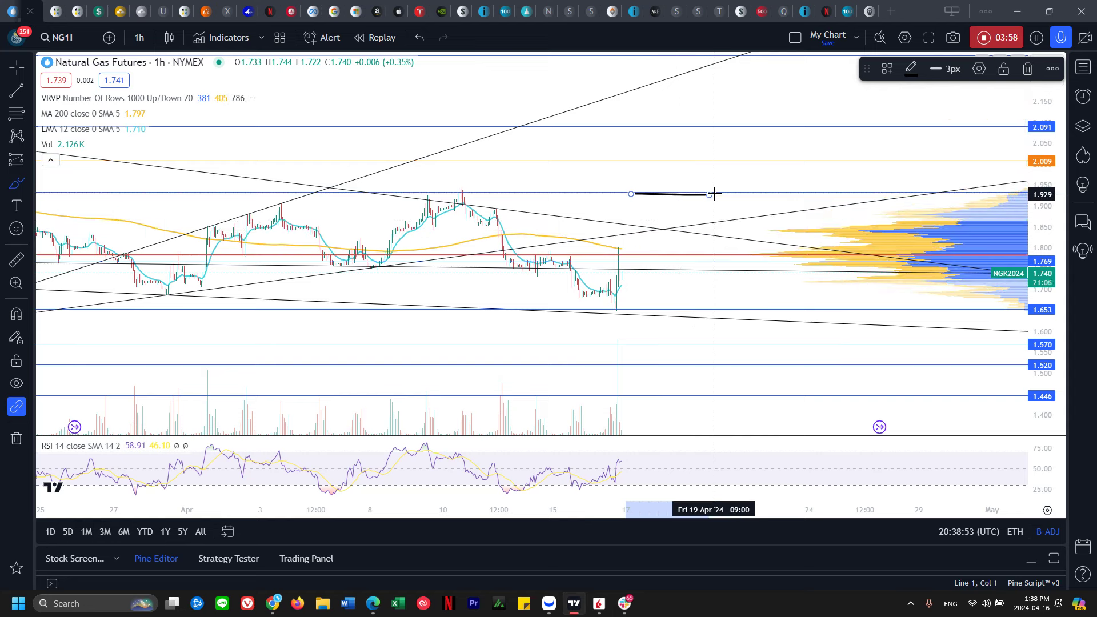
mouse_move(462, 188)
mouse_down()
mouse_move(443, 193)
mouse_move(483, 196)
mouse_up()
key(ctrl+z)
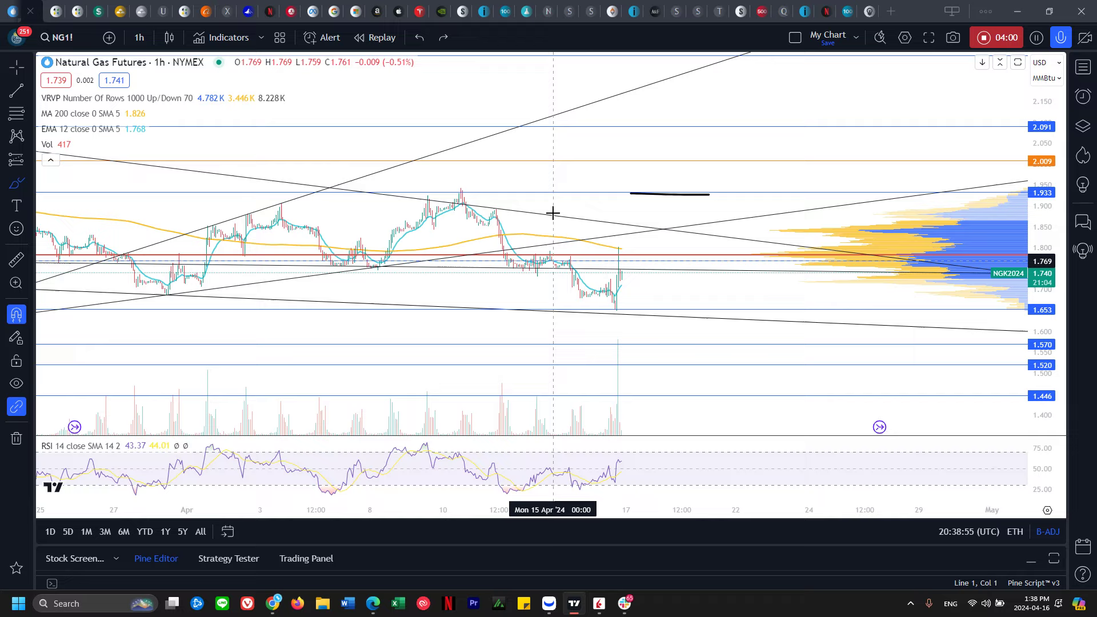
scroll(555, 211, down, 3)
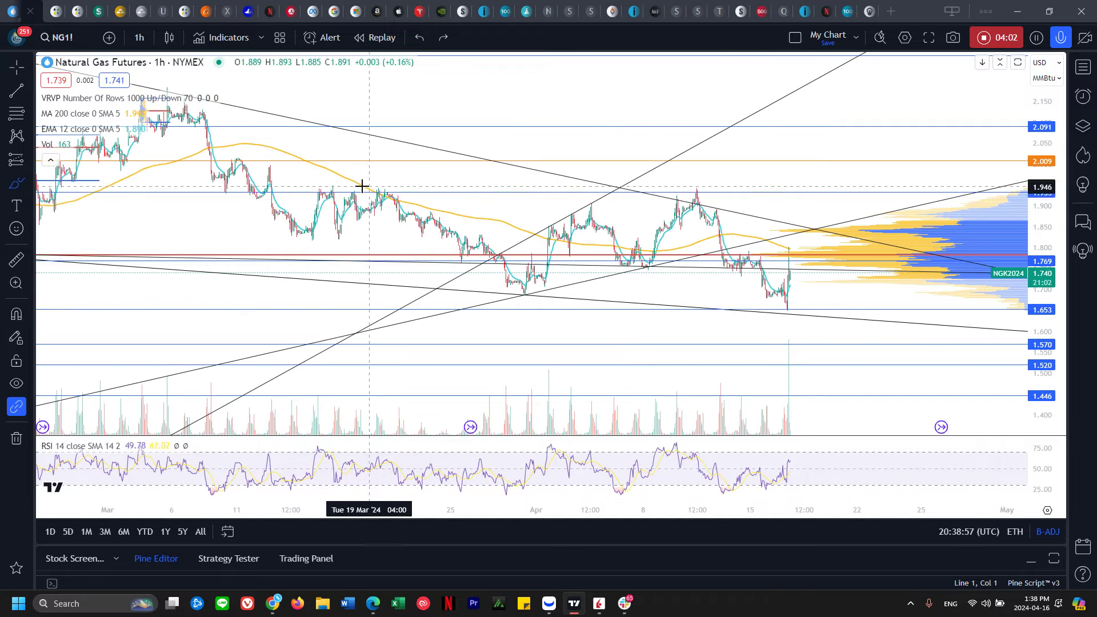
scroll(326, 194, down, 2)
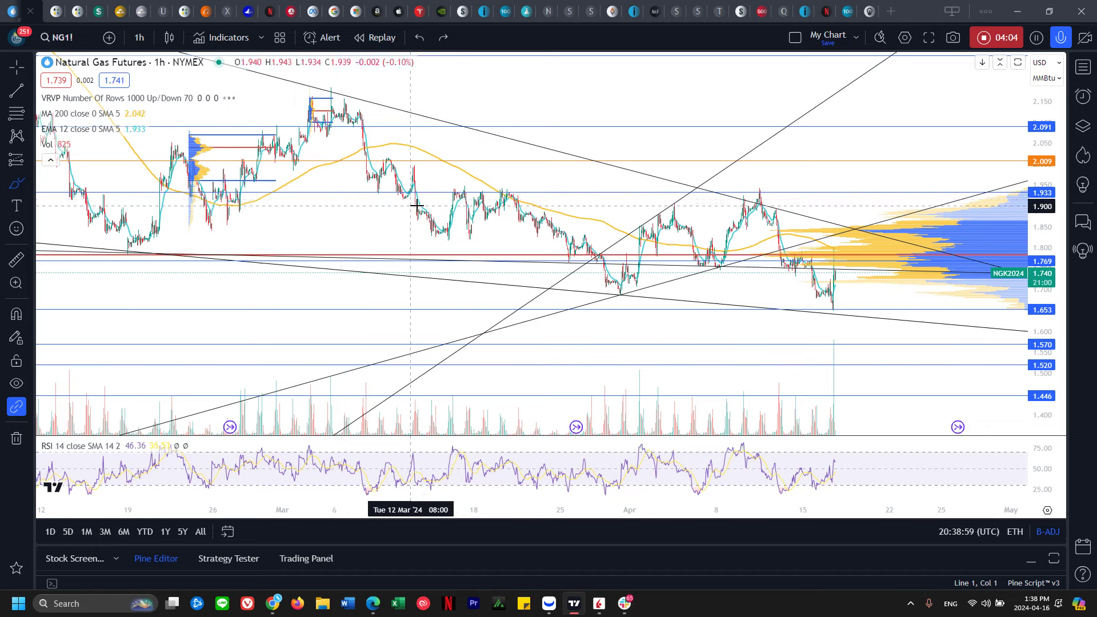
mouse_move(446, 192)
mouse_down()
mouse_move(517, 195)
mouse_move(624, 286)
mouse_move(651, 247)
mouse_move(714, 267)
mouse_move(753, 187)
mouse_move(847, 307)
mouse_up()
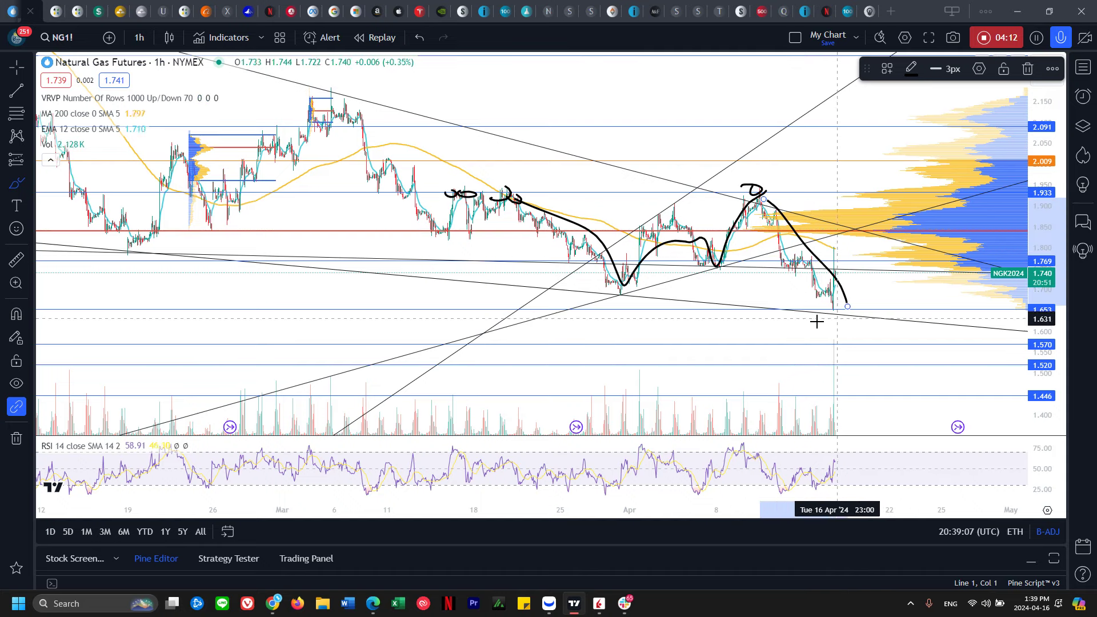
key(ctrl+z)
key(ctrl+z)
key(ctrl+z)
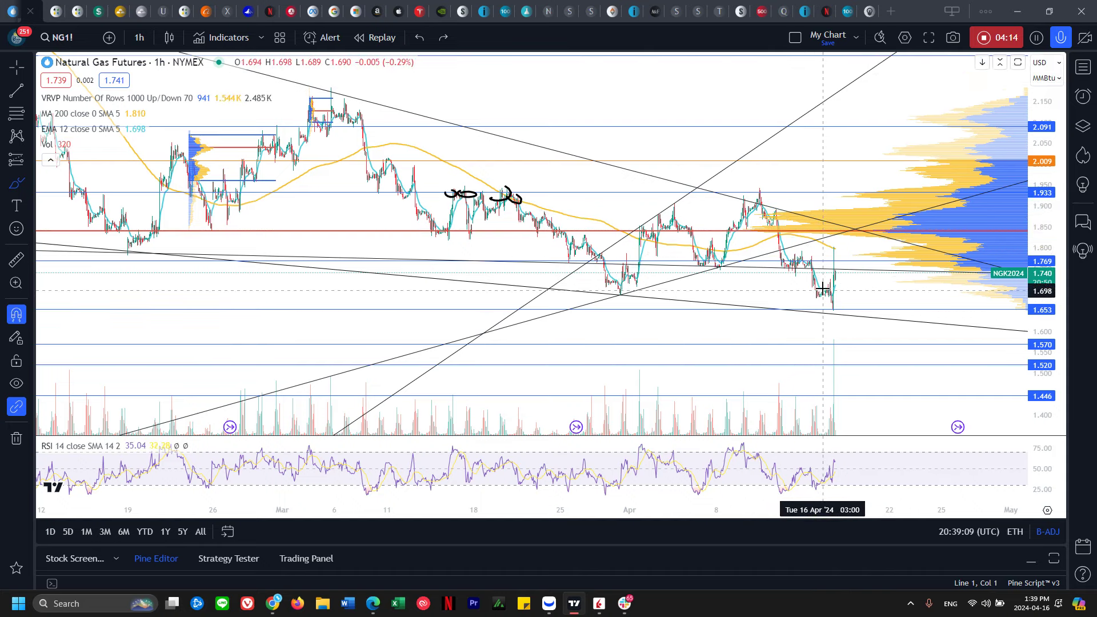
key(ctrl+z)
key(ctrl+z)
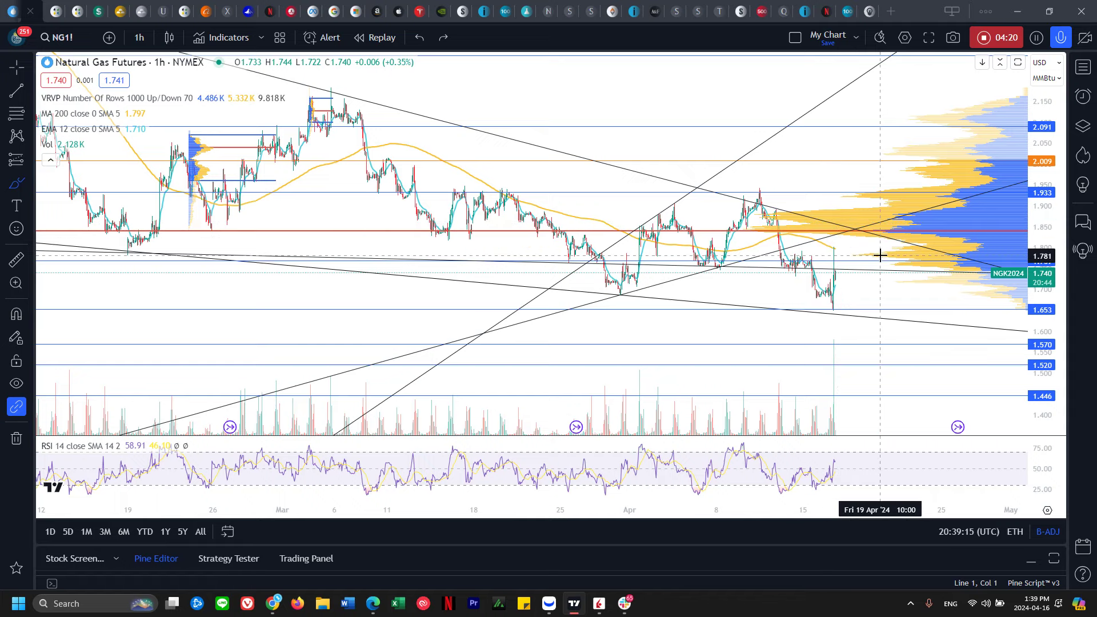
scroll(821, 282, up, 3)
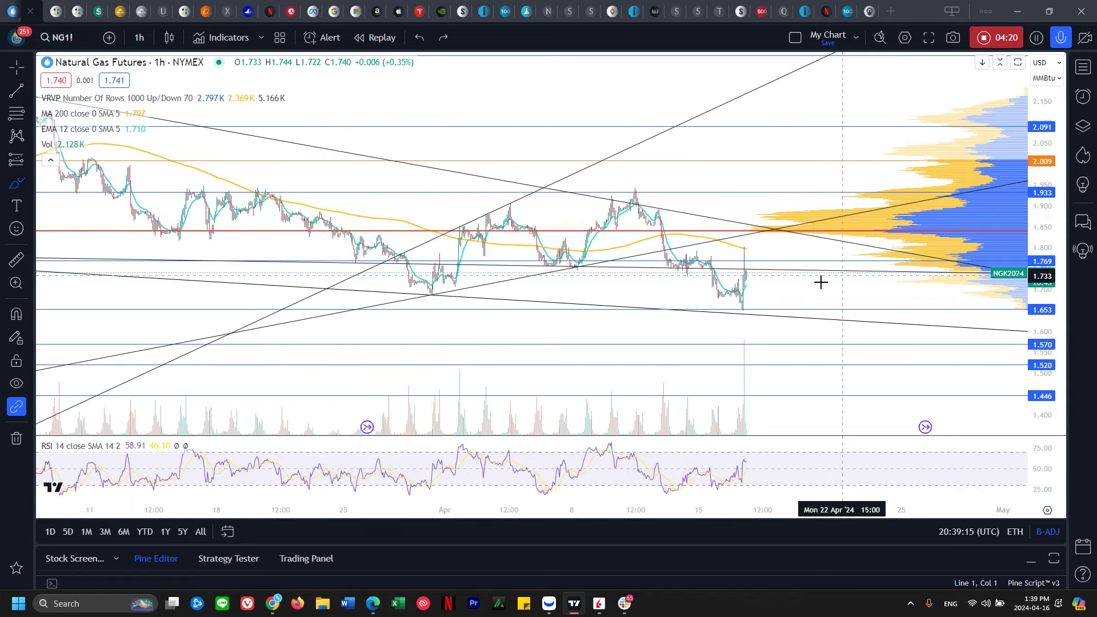
Step: Sketch a trial dip-and-recover path after the latest bar, then undo it
click(740, 311)
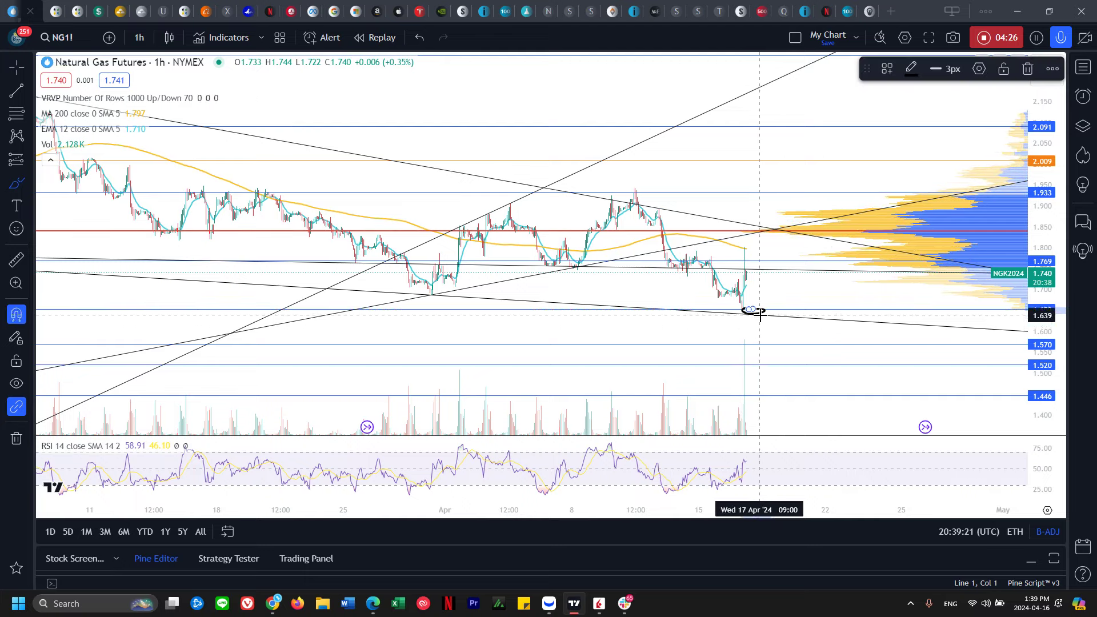
mouse_move(752, 279)
mouse_down()
mouse_move(784, 307)
mouse_move(816, 278)
mouse_up()
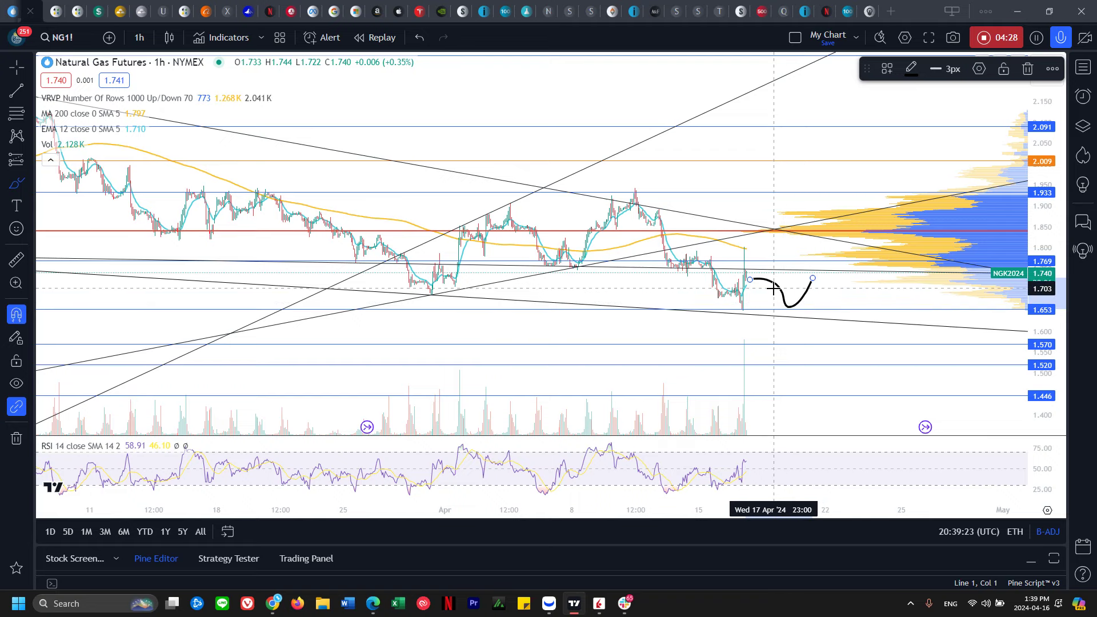
key(ctrl+z)
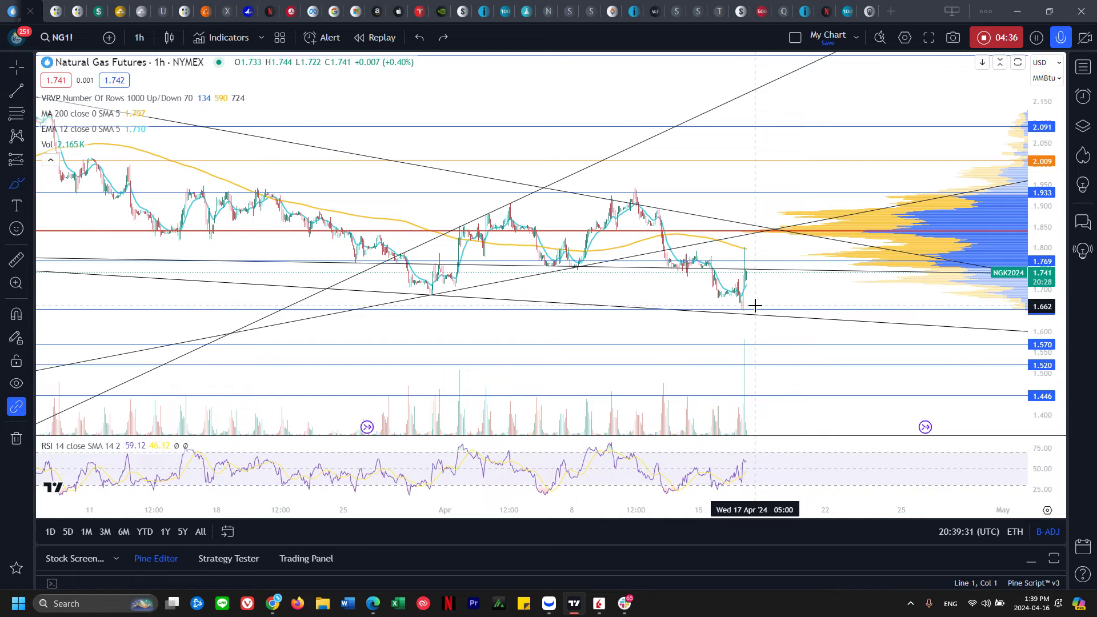
Step: Measure the rally from the recent low, then pan to the latest bars
scroll(743, 305, up, 3)
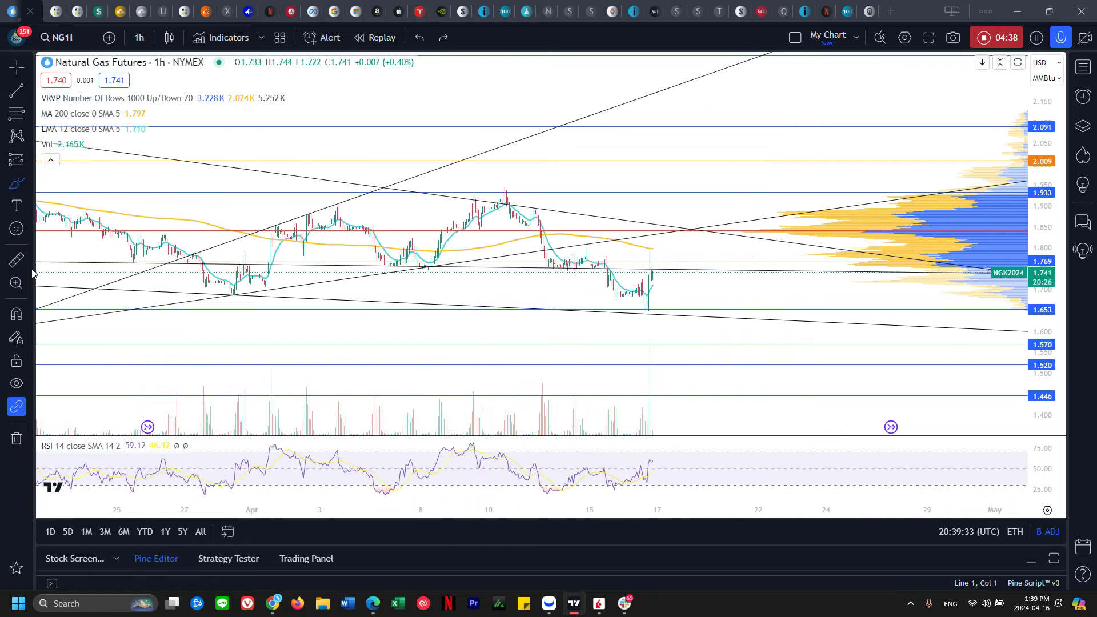
click(16, 260)
click(644, 309)
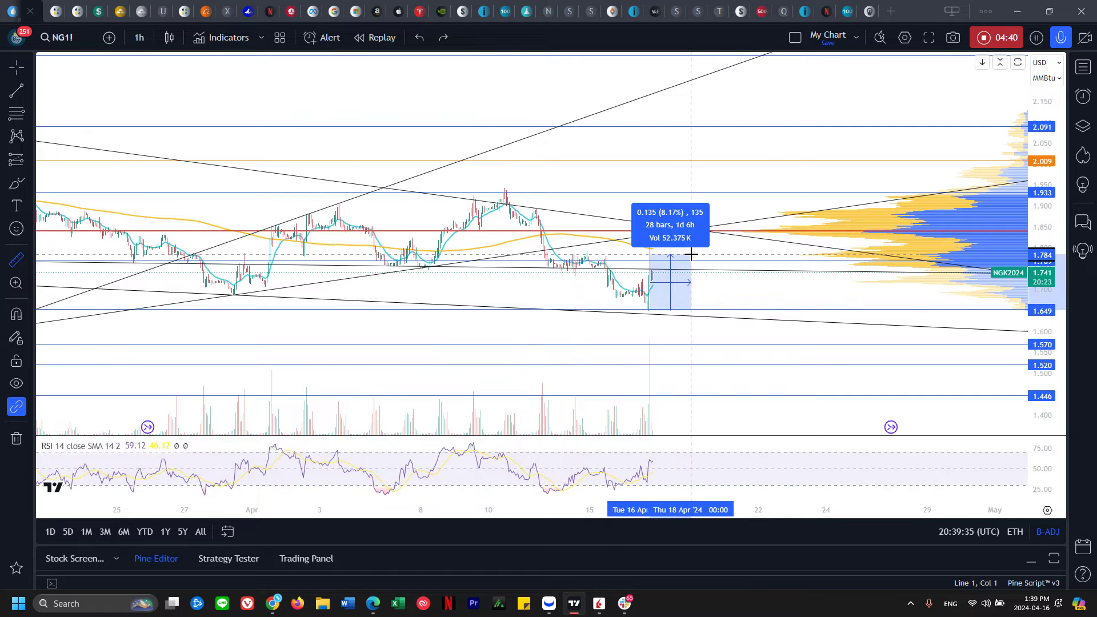
click(699, 252)
click(681, 274)
drag(678, 283, 811, 299)
scroll(764, 302, up, 3)
scroll(736, 309, down, 2)
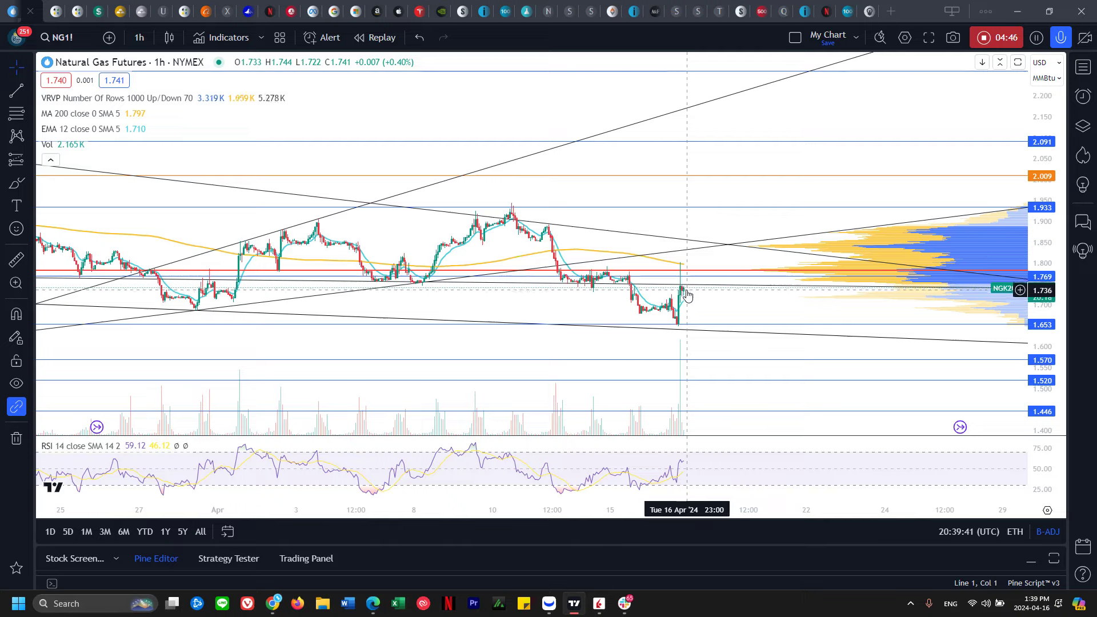
Step: Brush a path dipping then rising to about 1.84, undo stray strokes, then move to UNG
click(17, 183)
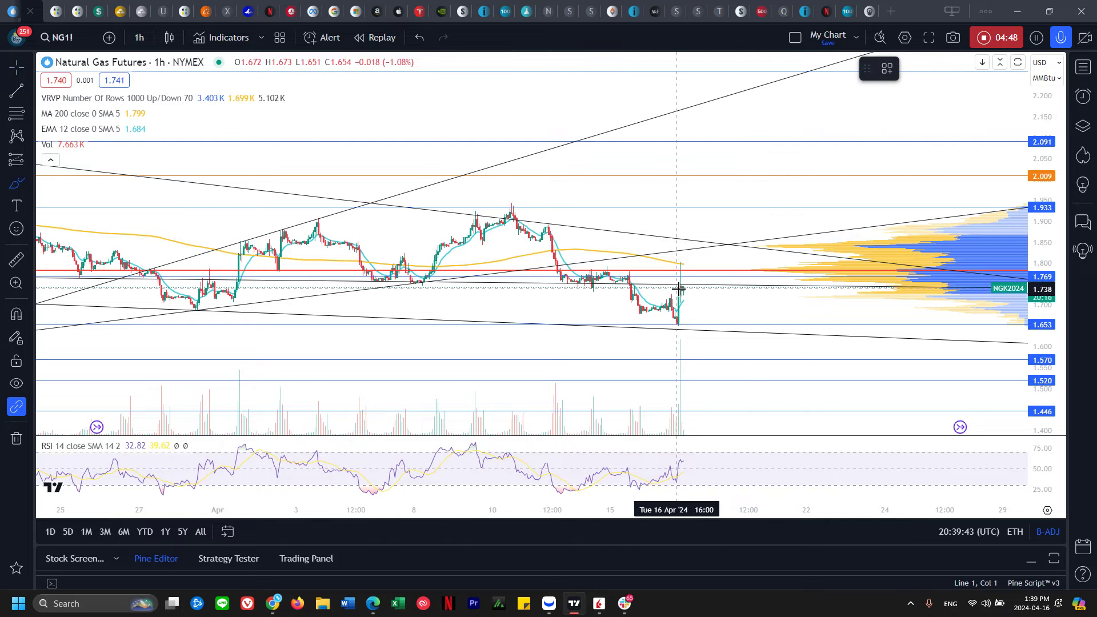
drag(682, 272, 685, 291)
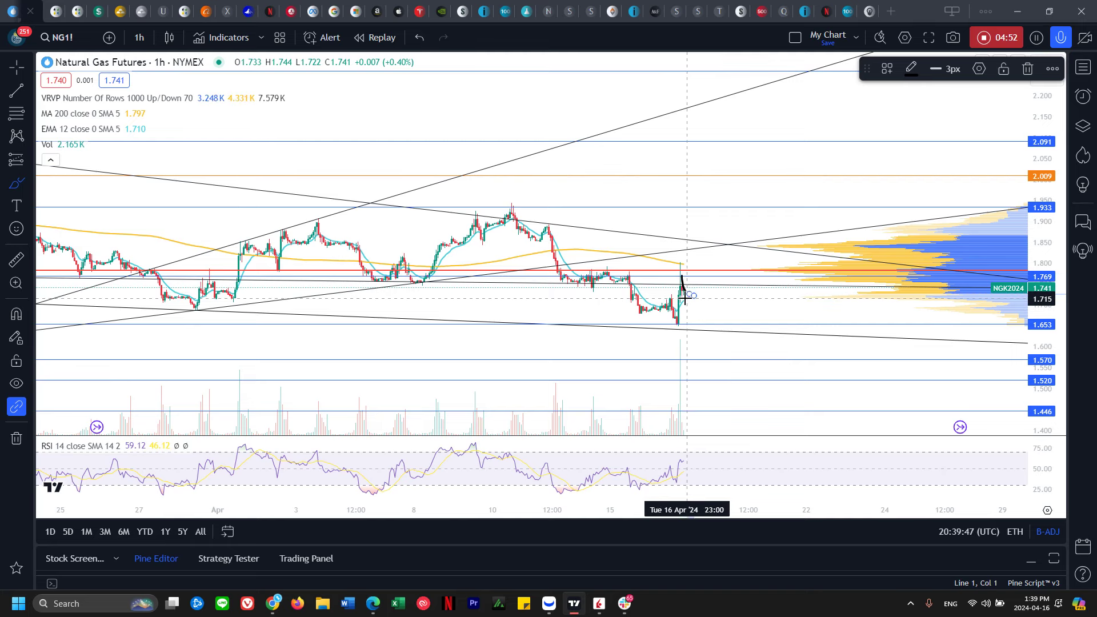
key(ctrl+z)
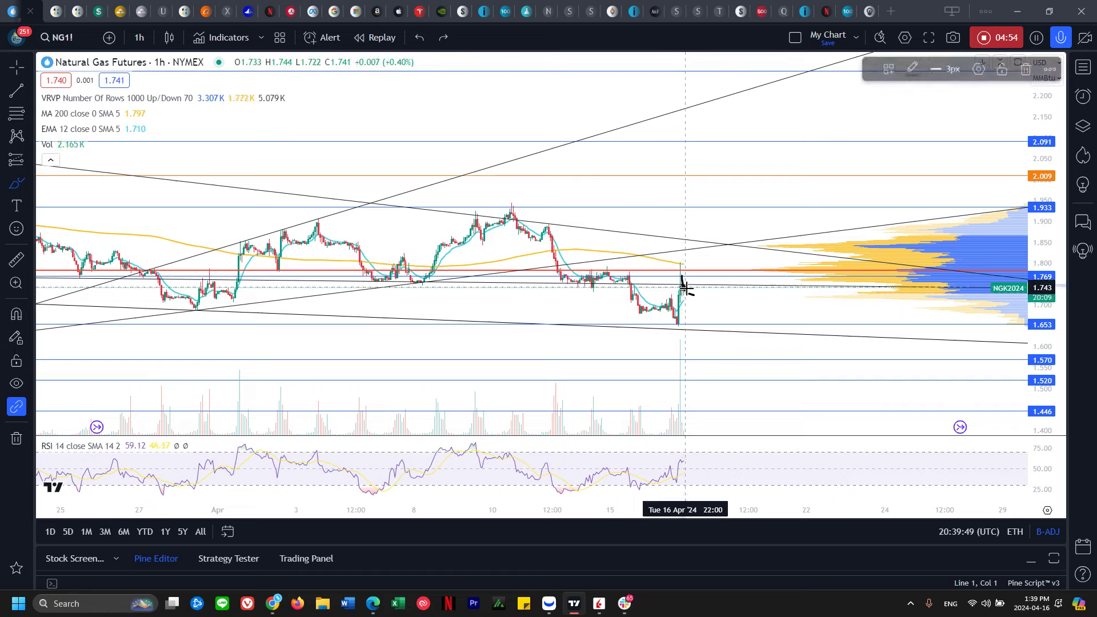
drag(707, 293, 739, 246)
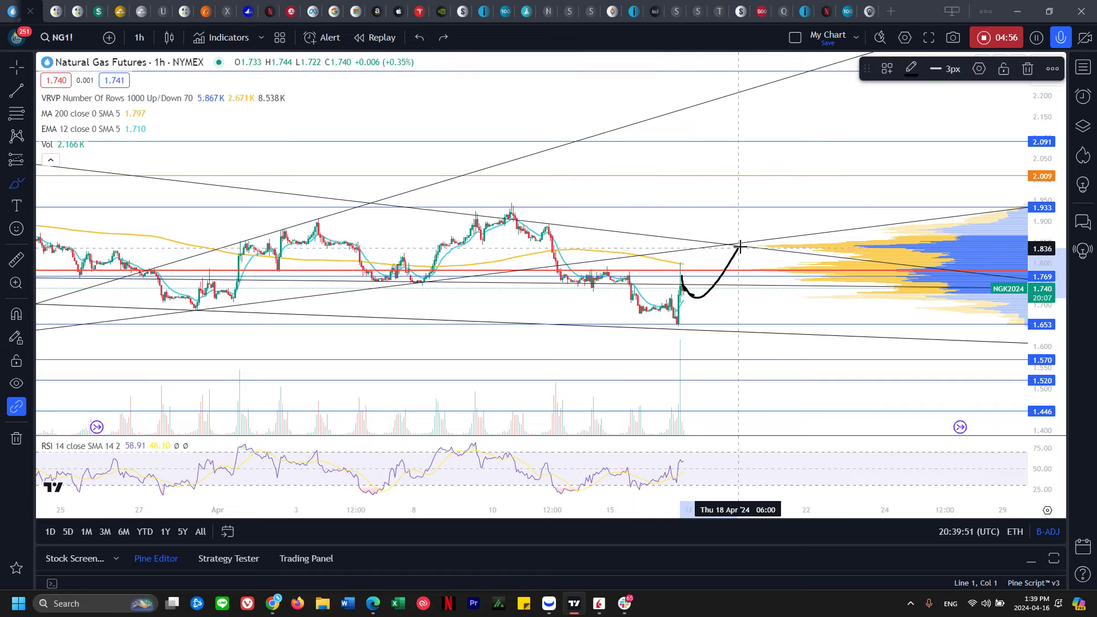
drag(682, 267, 687, 265)
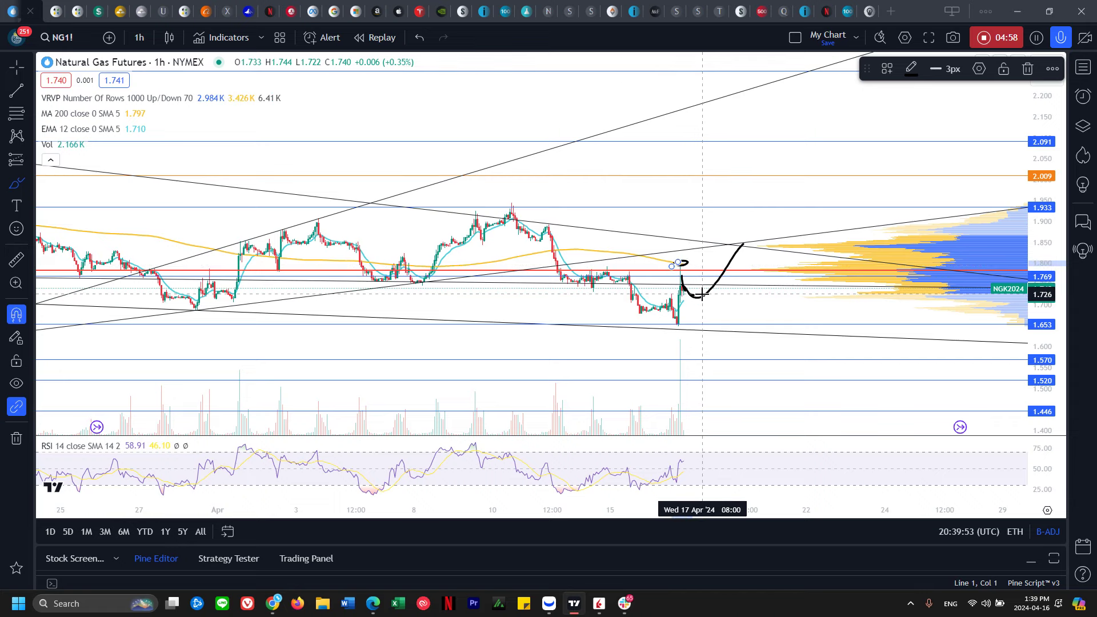
key(ctrl+z)
key(ctrl+Tab)
Step: Hide the watchlist and zoom the UNG 8h chart toward recent prices
scroll(534, 297, up, 1)
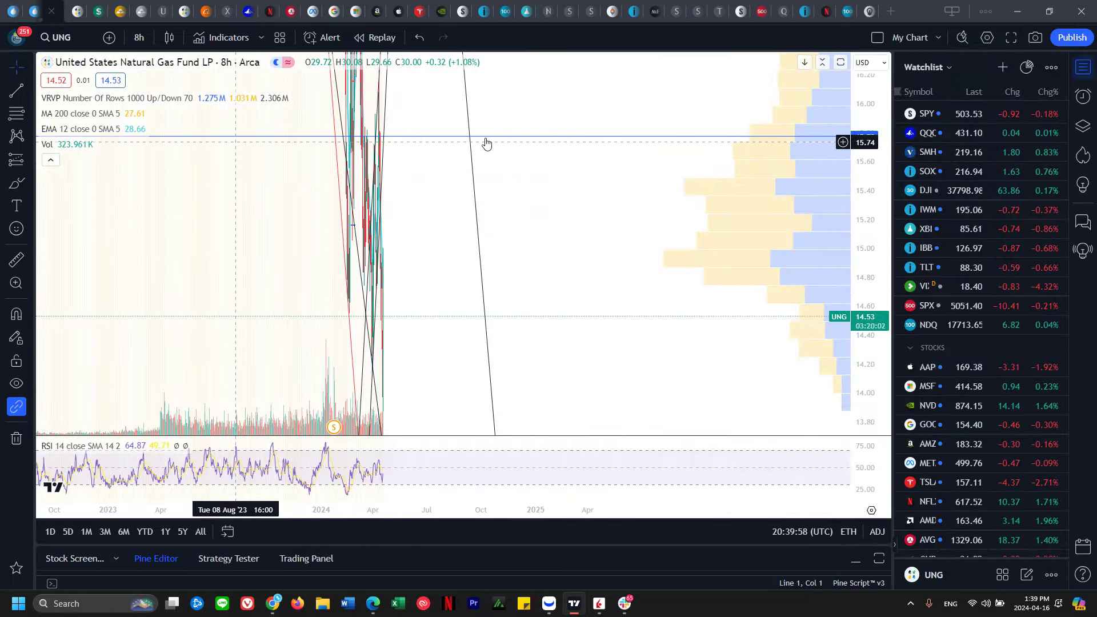
click(1084, 67)
drag(704, 207, 838, 224)
scroll(696, 293, up, 5)
drag(569, 279, 816, 290)
scroll(758, 291, up, 3)
drag(652, 287, 723, 283)
scroll(742, 288, up, 6)
Step: Frame the Feb–Apr 2024 candles and compress the price scale
drag(611, 291, 740, 262)
scroll(718, 274, up, 5)
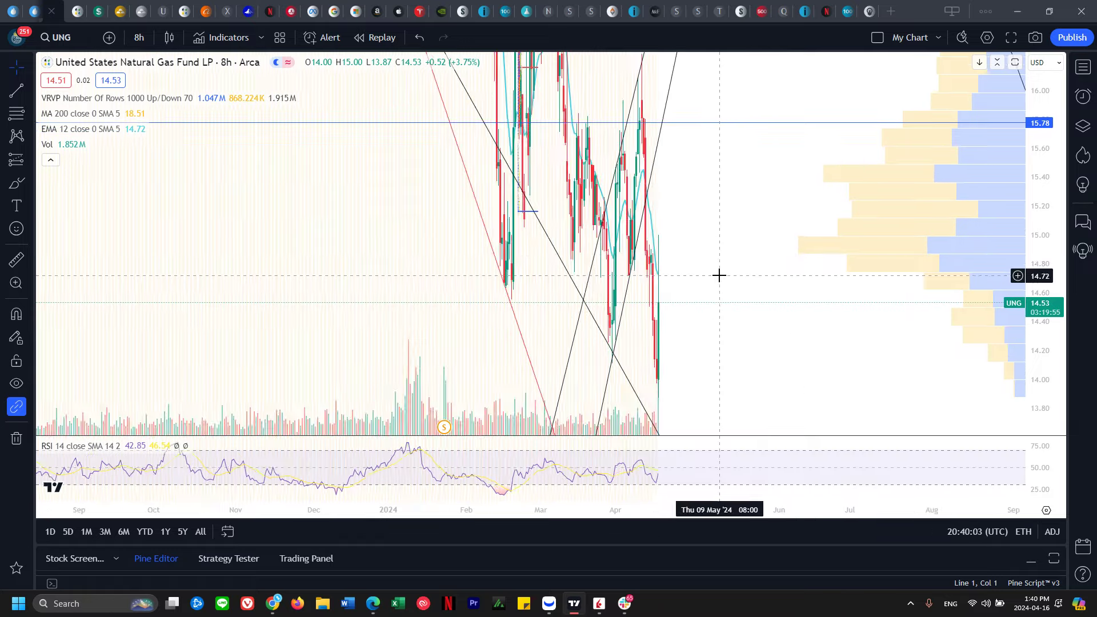
scroll(714, 278, up, 2)
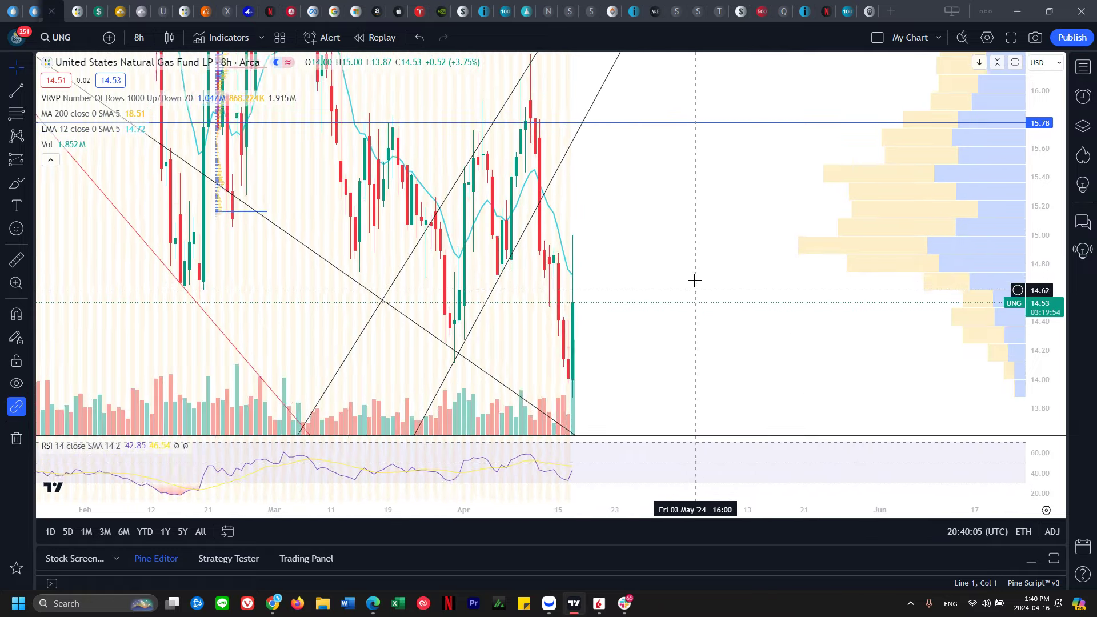
drag(693, 289, 700, 246)
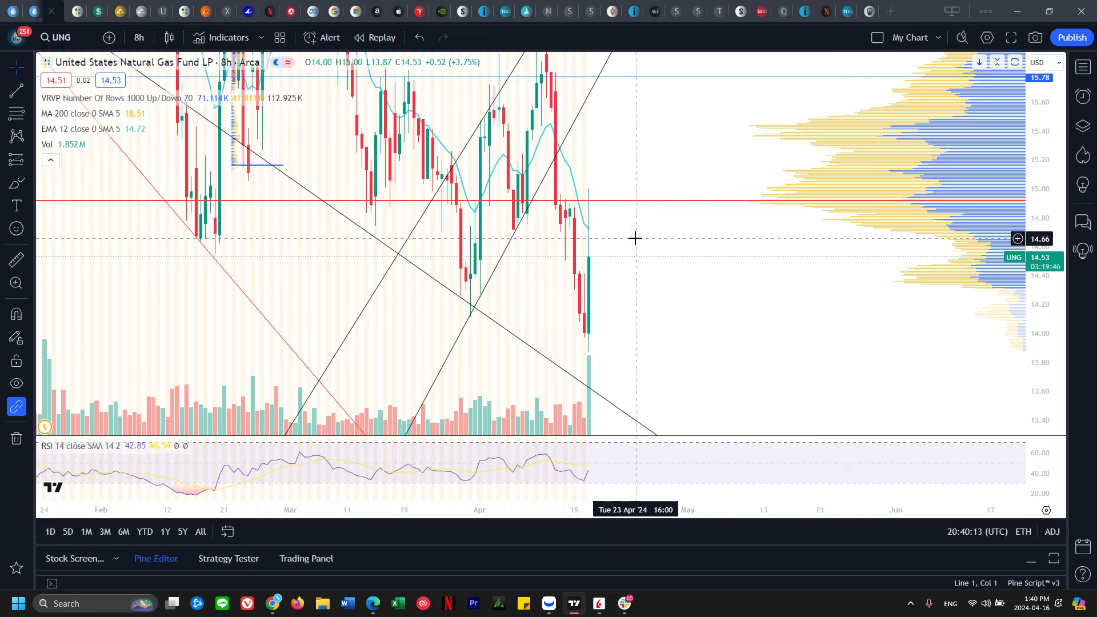
drag(642, 240, 648, 257)
drag(1038, 160, 1027, 288)
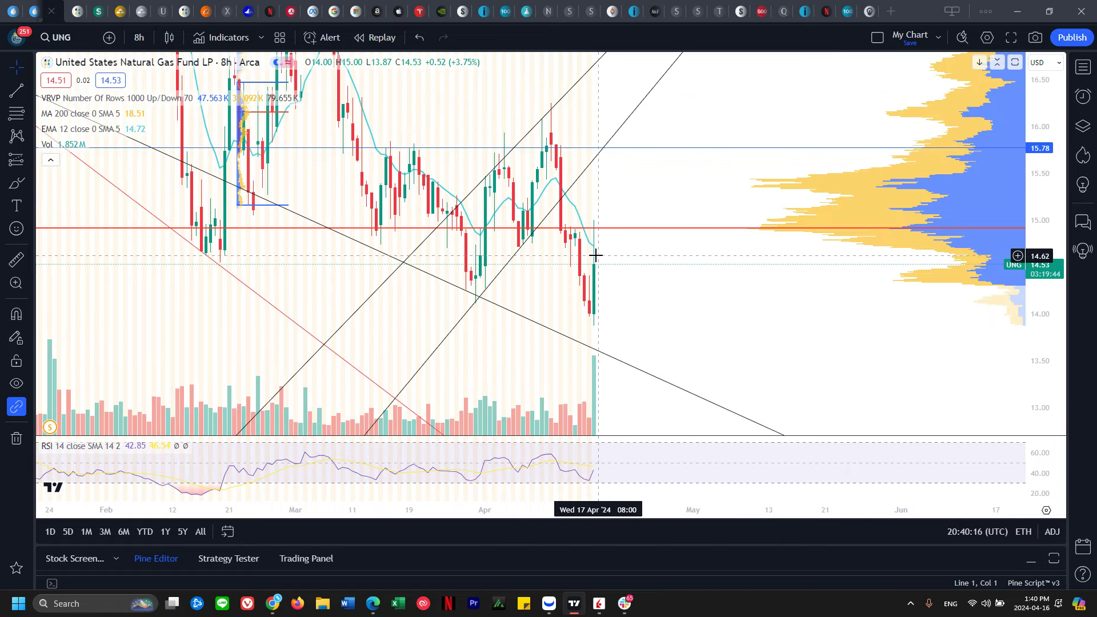
Step: Try a Fib retracement from 13.88 to 15.00, undo it, and open the interval list
click(17, 121)
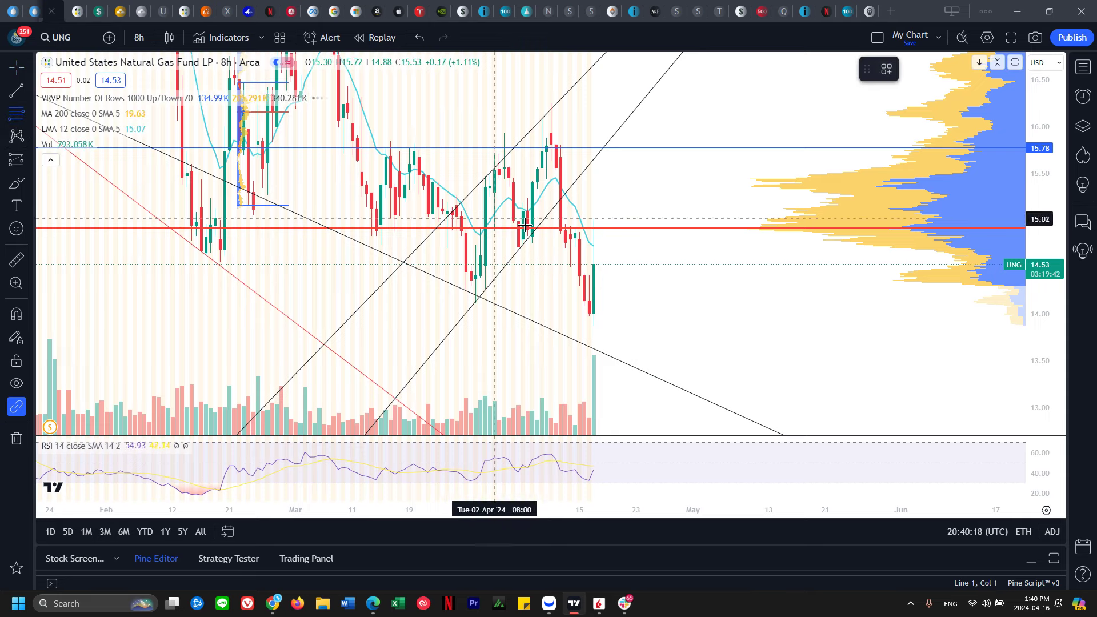
click(601, 324)
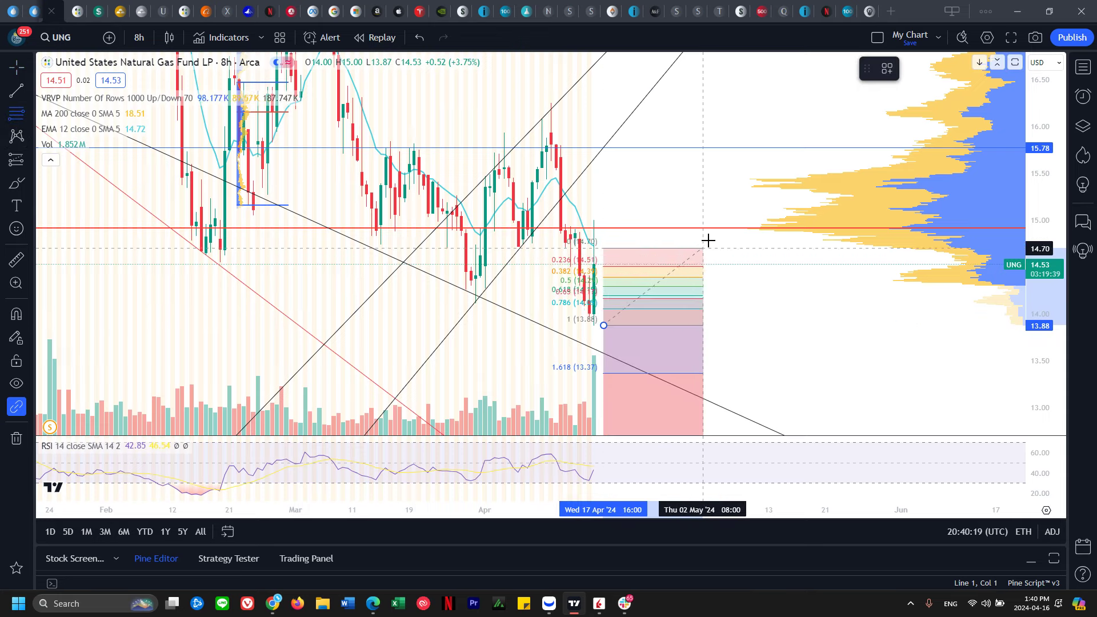
click(731, 220)
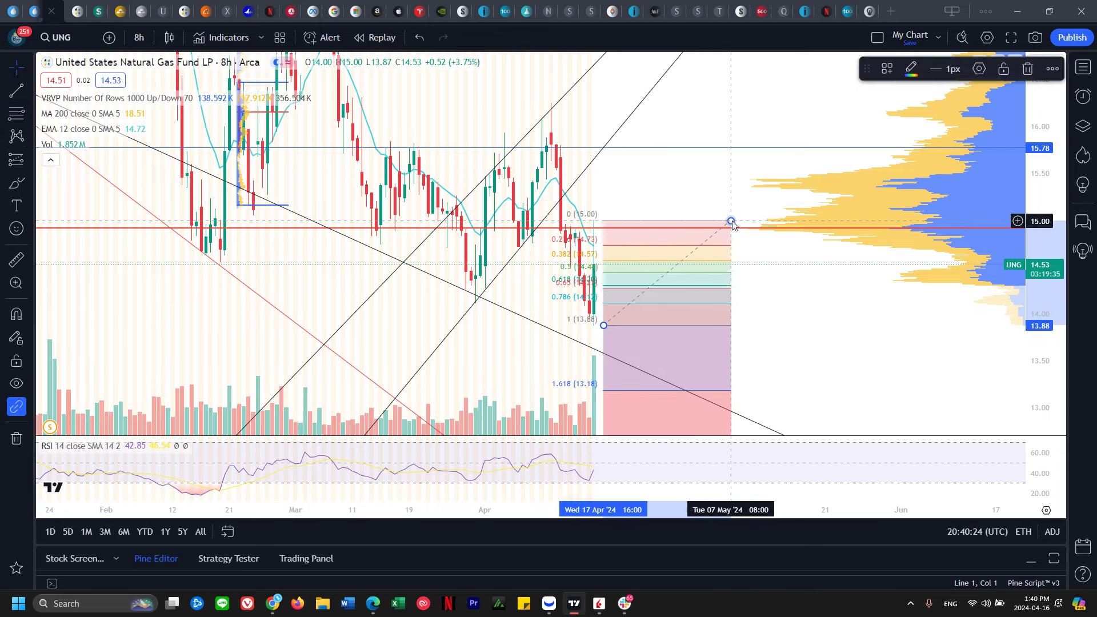
key(ctrl+z)
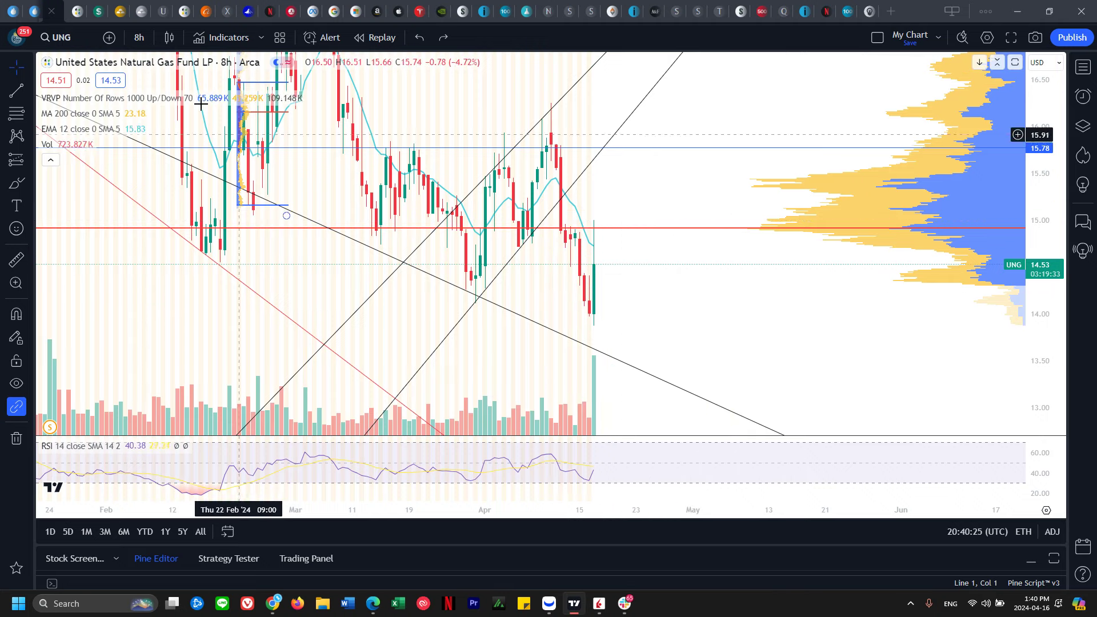
click(139, 38)
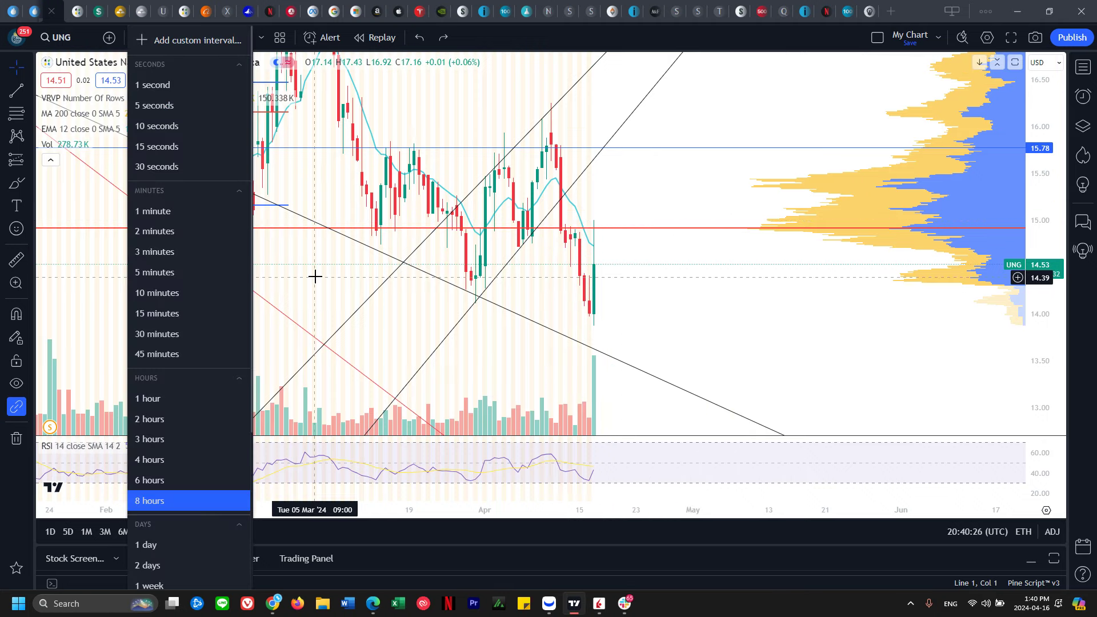
Step: Switch UNG to 5-minute bars and brush a projected rise to 15.00, then undo it
click(183, 272)
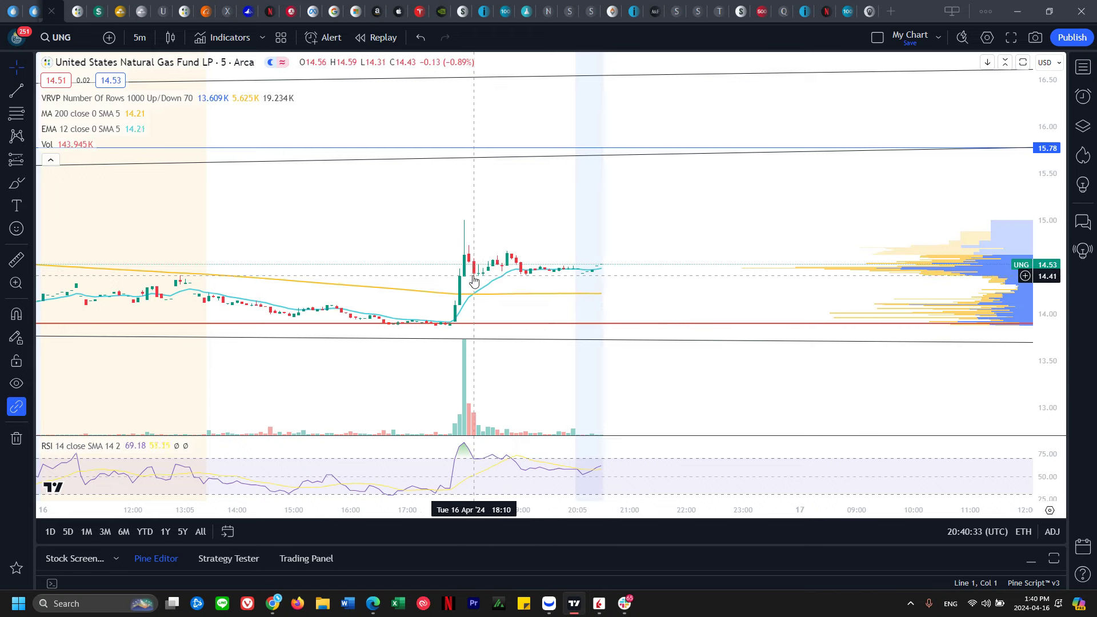
click(17, 183)
drag(465, 231, 446, 240)
key(ctrl+z)
mouse_move(448, 323)
mouse_down()
mouse_move(465, 225)
mouse_move(530, 230)
mouse_up()
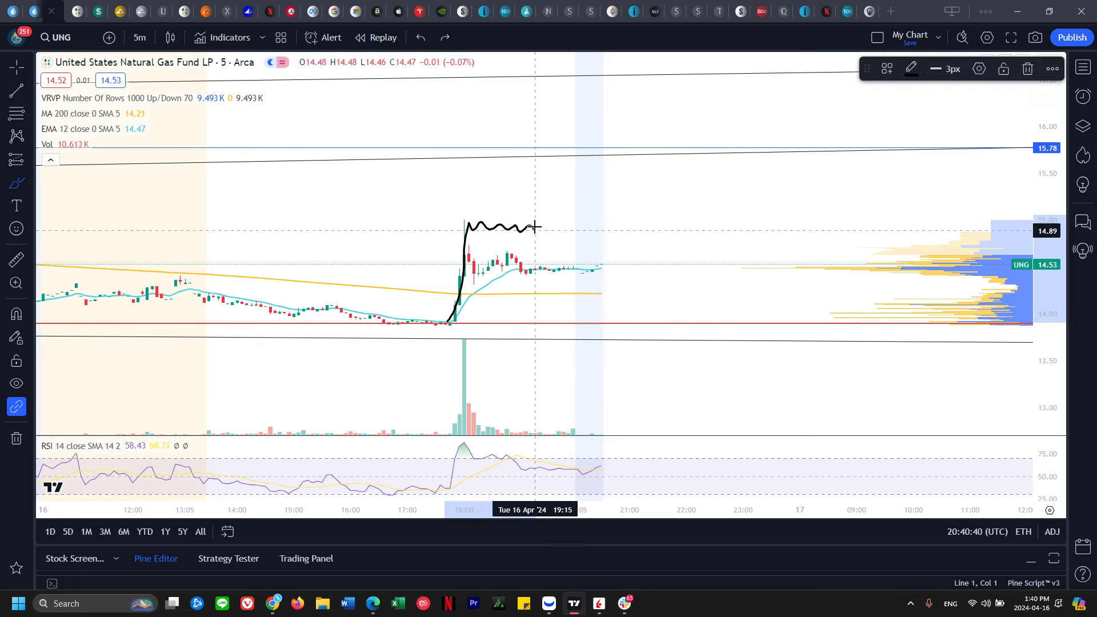
drag(563, 280, 630, 278)
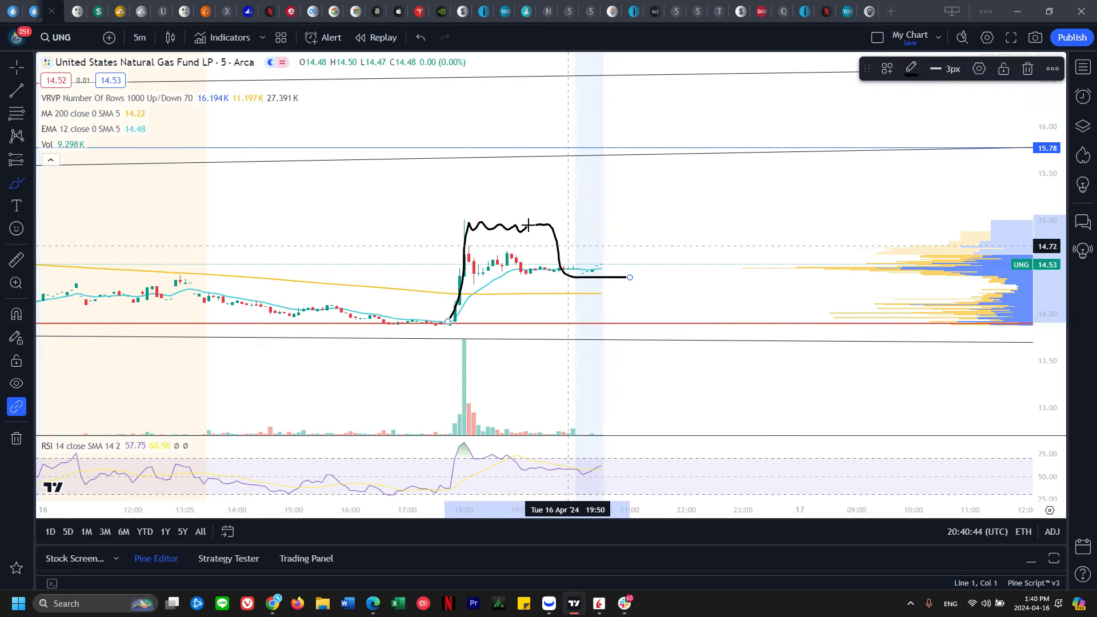
key(ctrl+z)
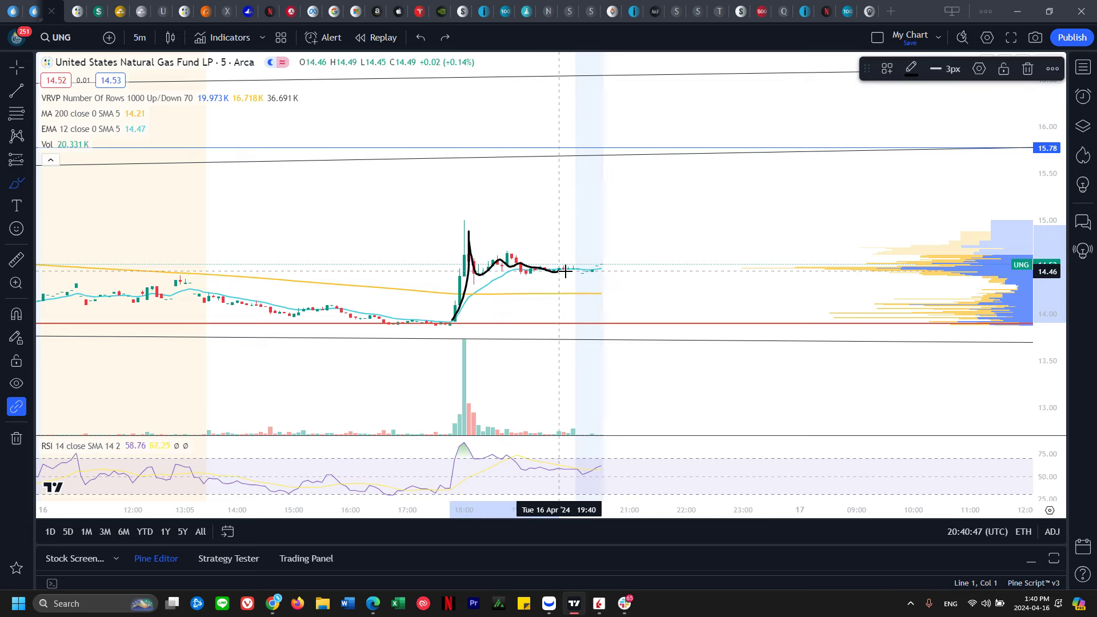
key(ctrl+z)
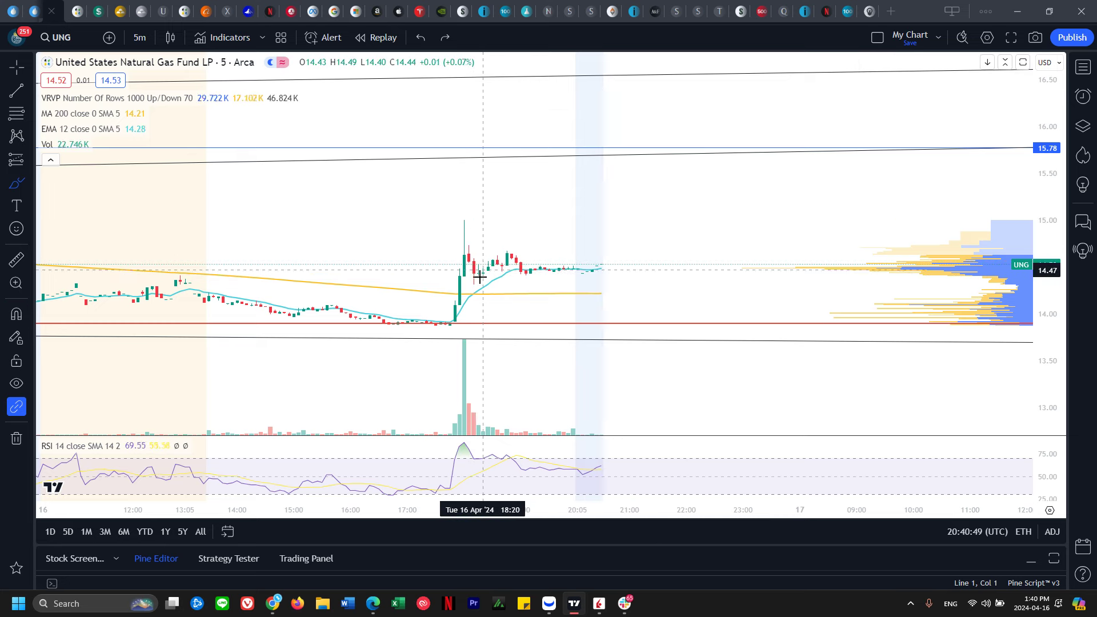
Step: Brush flat projection strokes across recent prices, undoing the last one
click(435, 280)
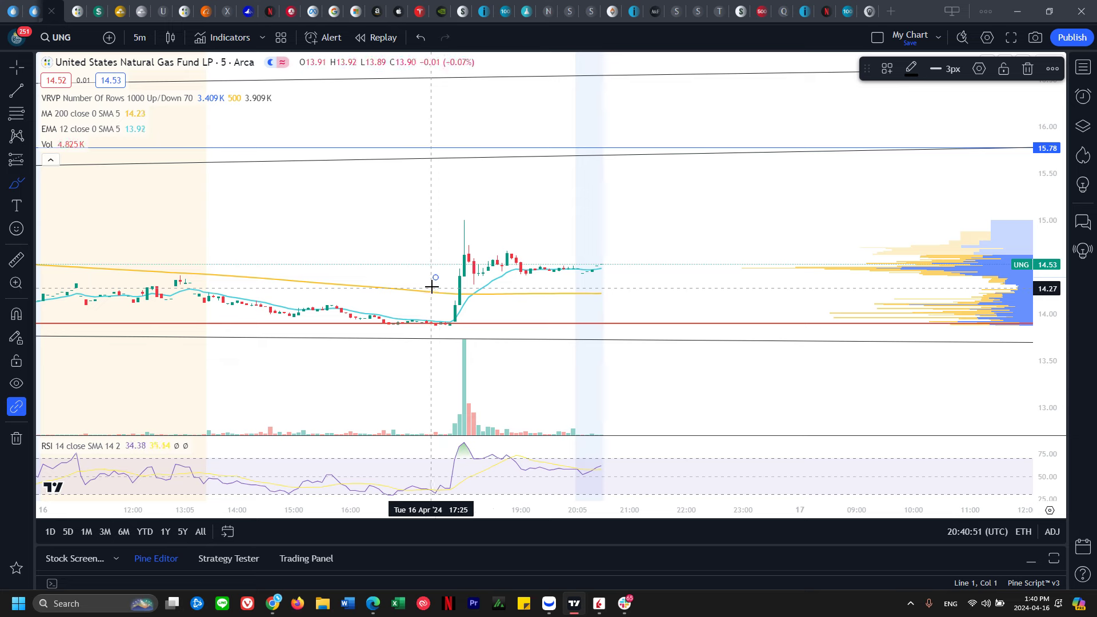
drag(424, 281, 696, 276)
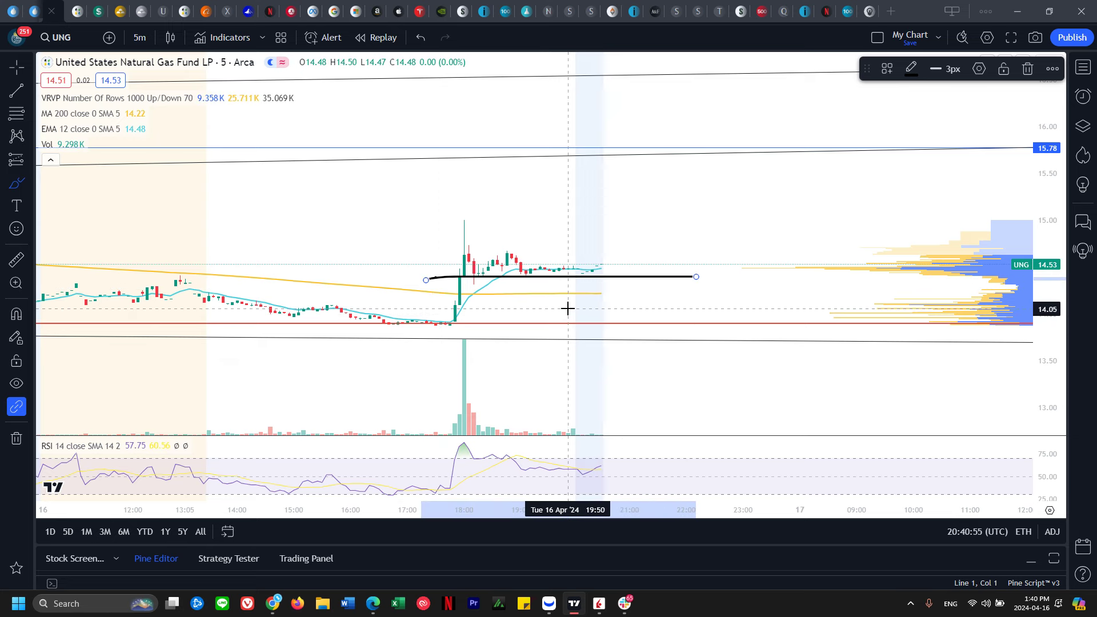
drag(592, 273, 612, 268)
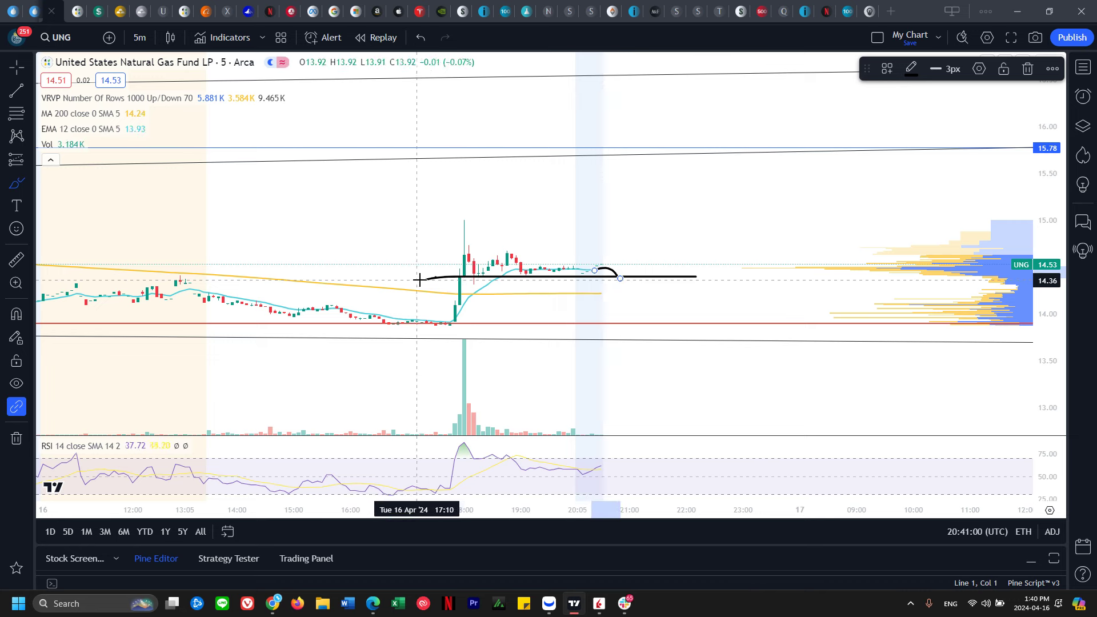
drag(421, 279, 616, 274)
scroll(617, 283, down, 2)
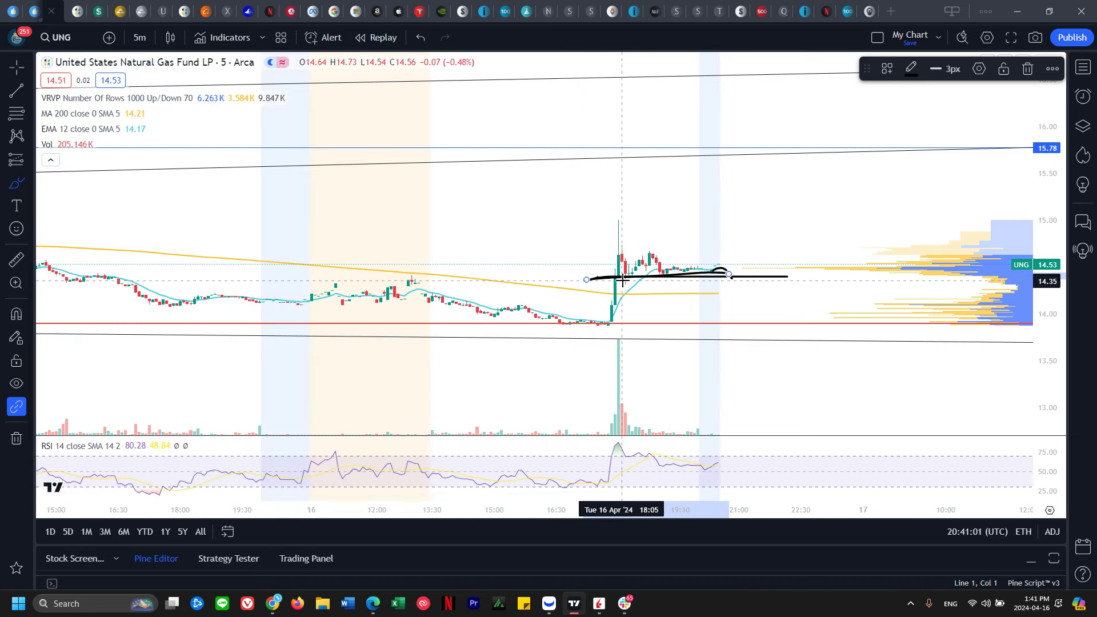
key(ctrl+z)
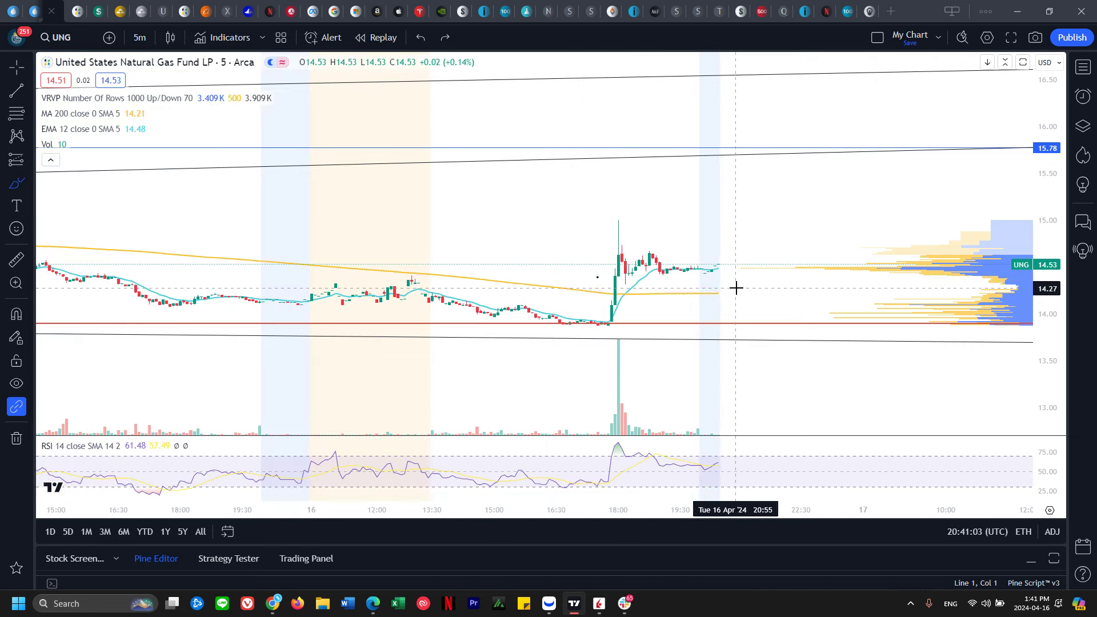
Step: Sketch an upward projection from the last candle, then undo it
drag(719, 267, 764, 199)
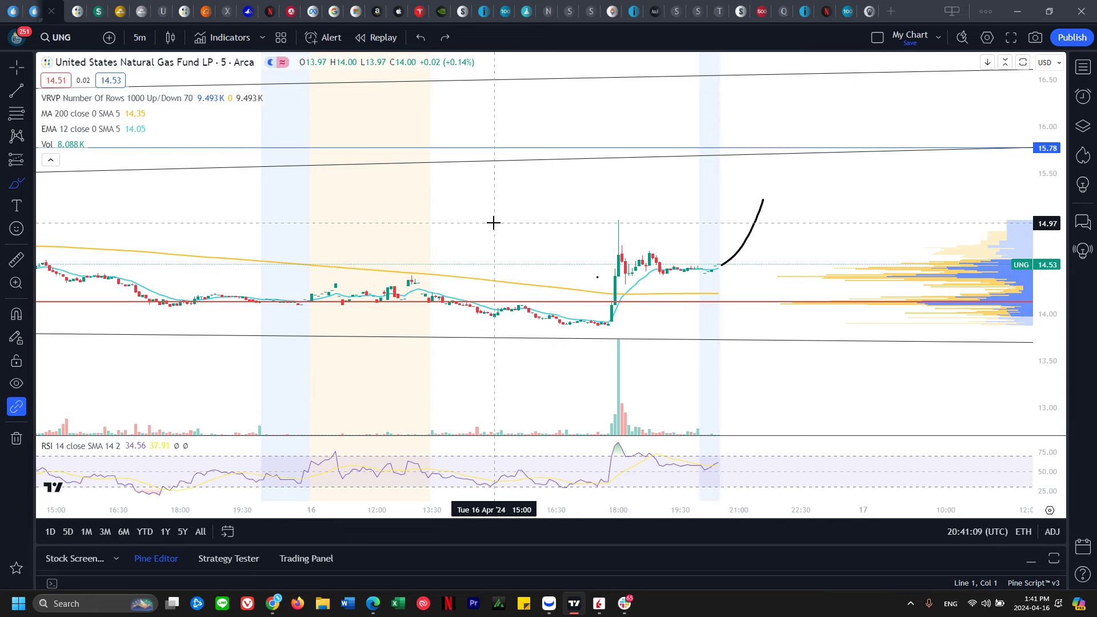
mouse_move(593, 275)
mouse_down()
mouse_move(774, 280)
mouse_move(749, 304)
mouse_up()
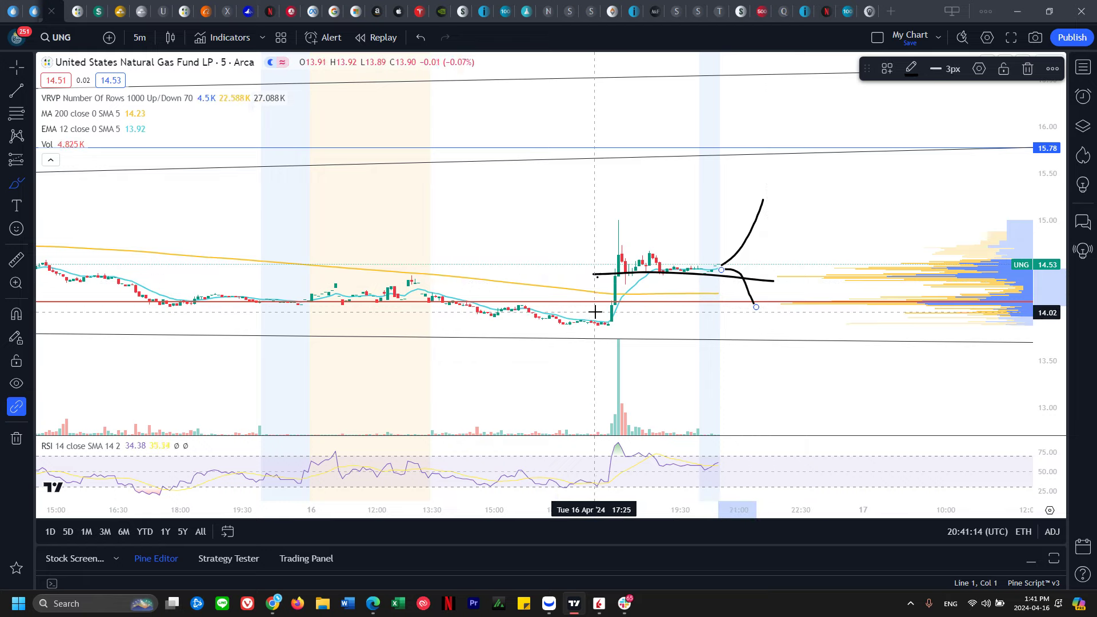
key(ctrl+z)
scroll(806, 291, down, 3)
scroll(833, 181, down, 1)
scroll(833, 181, up, 2)
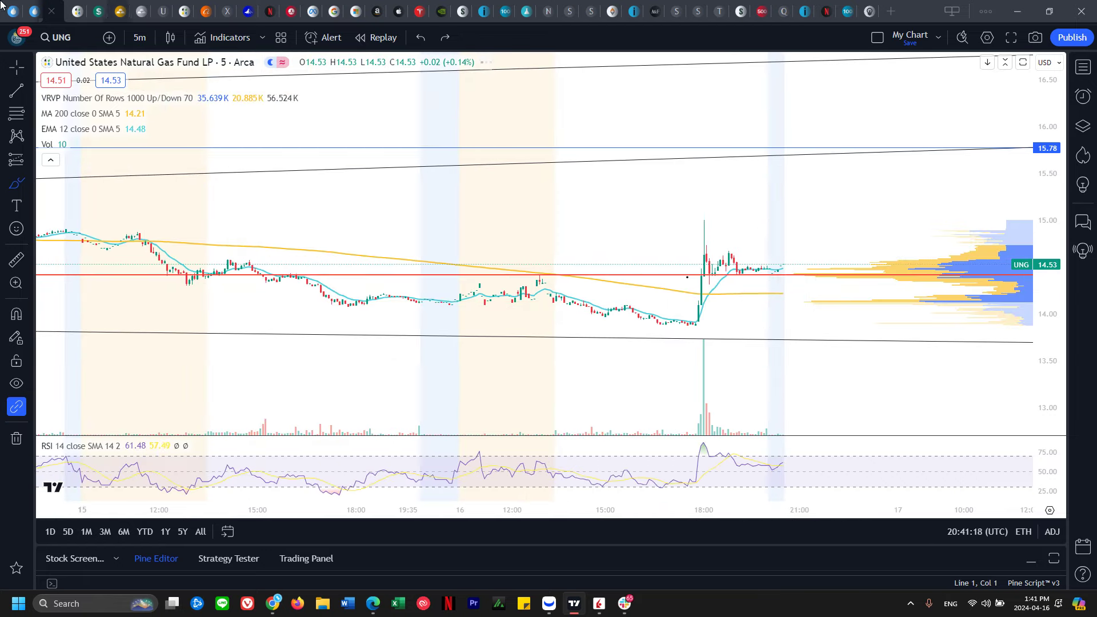
Step: Move between the USO and UNG tabs, settling on the USO daily chart
click(84, 11)
click(42, 8)
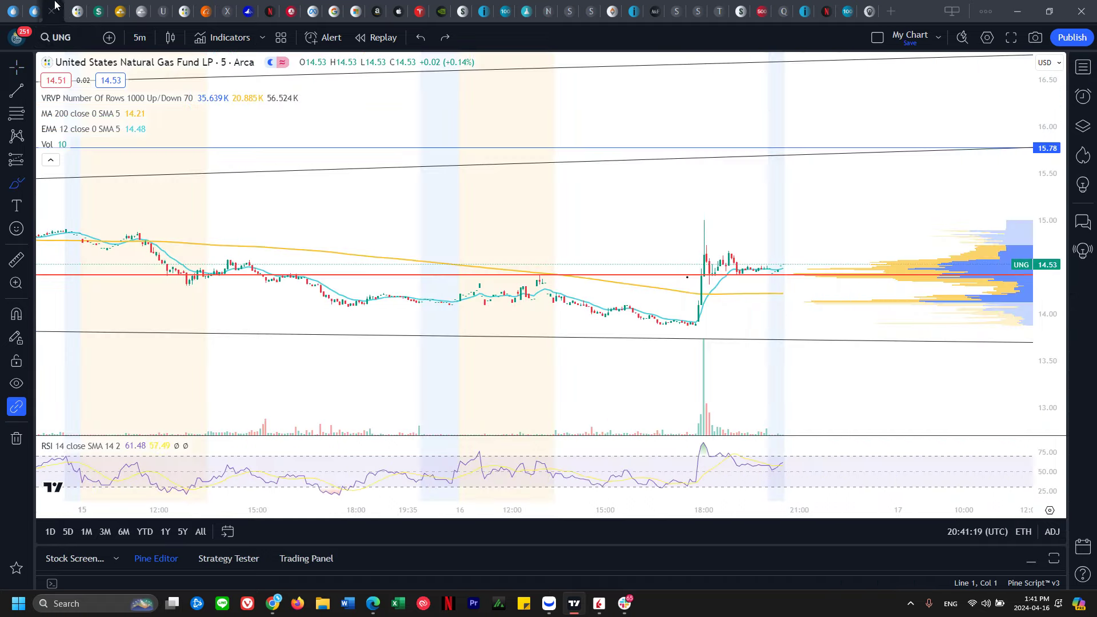
click(78, 8)
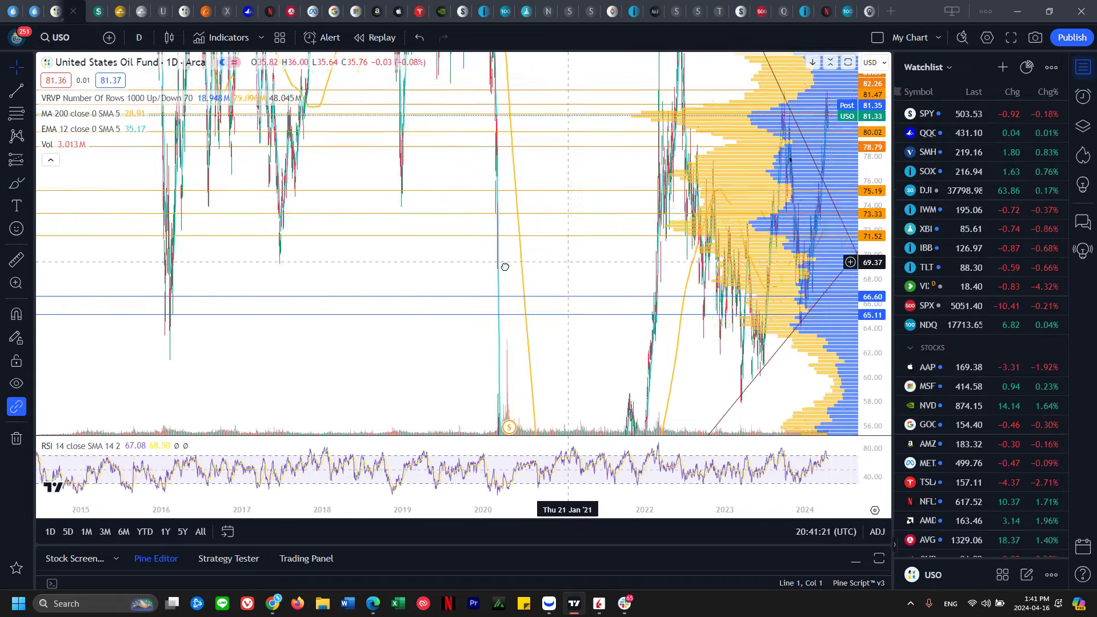
Step: Compress the price scale and zoom into USO's recent candles
drag(866, 135, 864, 240)
scroll(719, 231, up, 5)
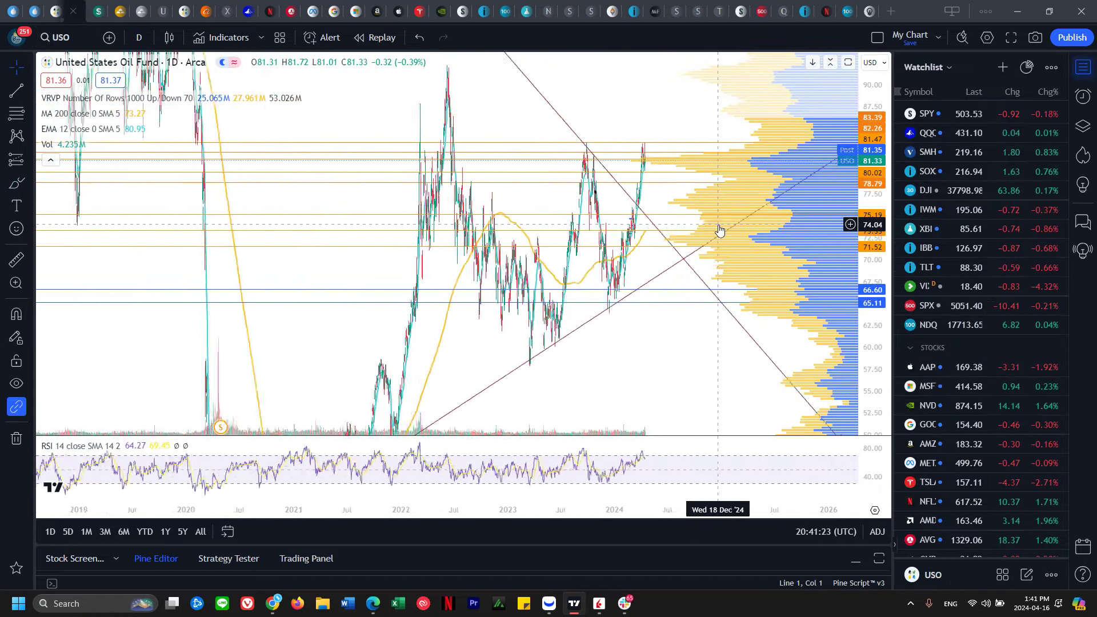
drag(637, 205, 633, 220)
scroll(633, 220, up, 3)
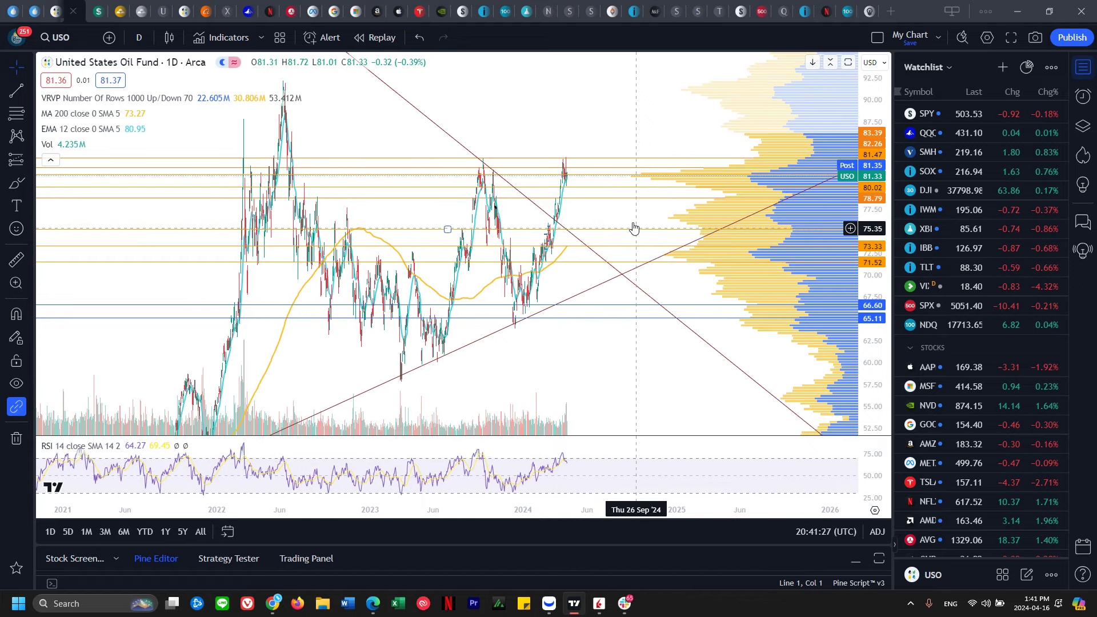
scroll(630, 219, up, 3)
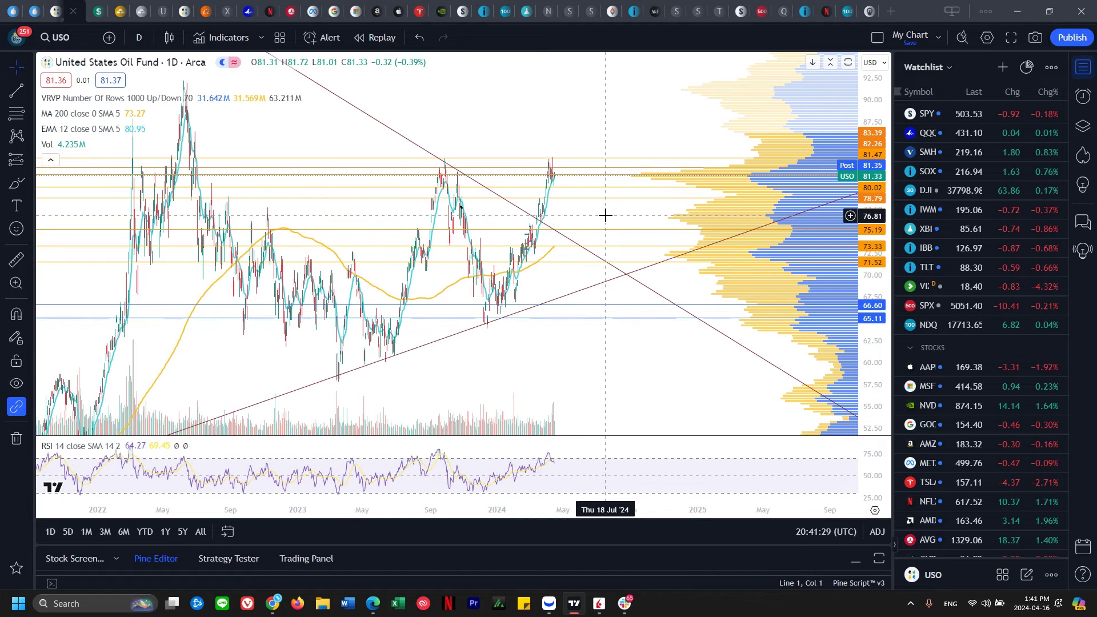
scroll(605, 216, up, 4)
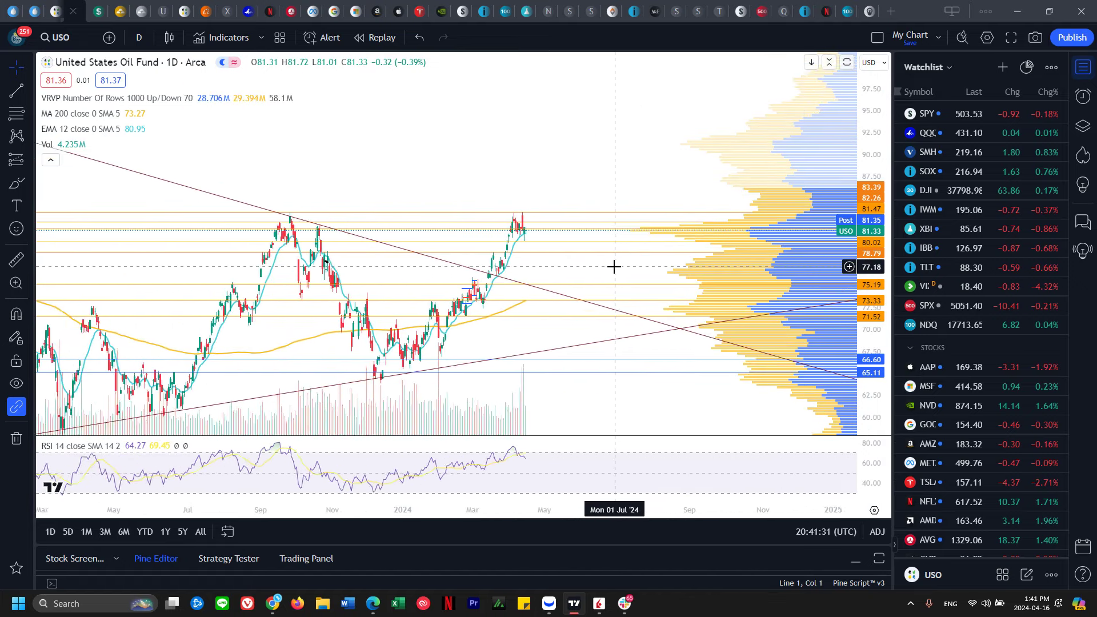
scroll(614, 267, up, 2)
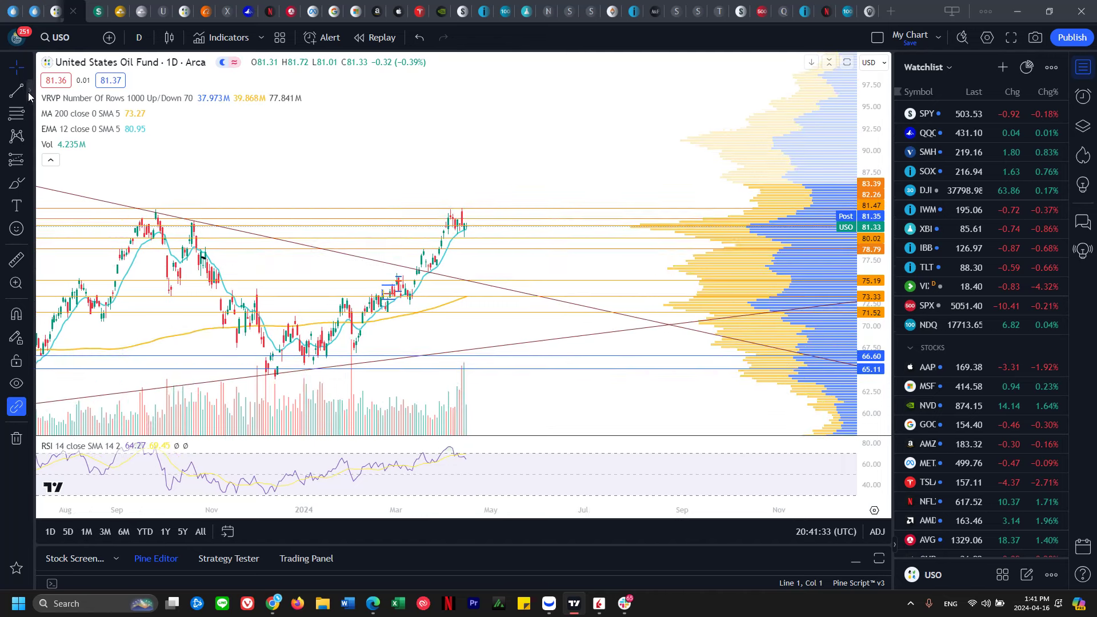
Step: Pan the chart to leave room on the right and stretch the price scale
click(25, 184)
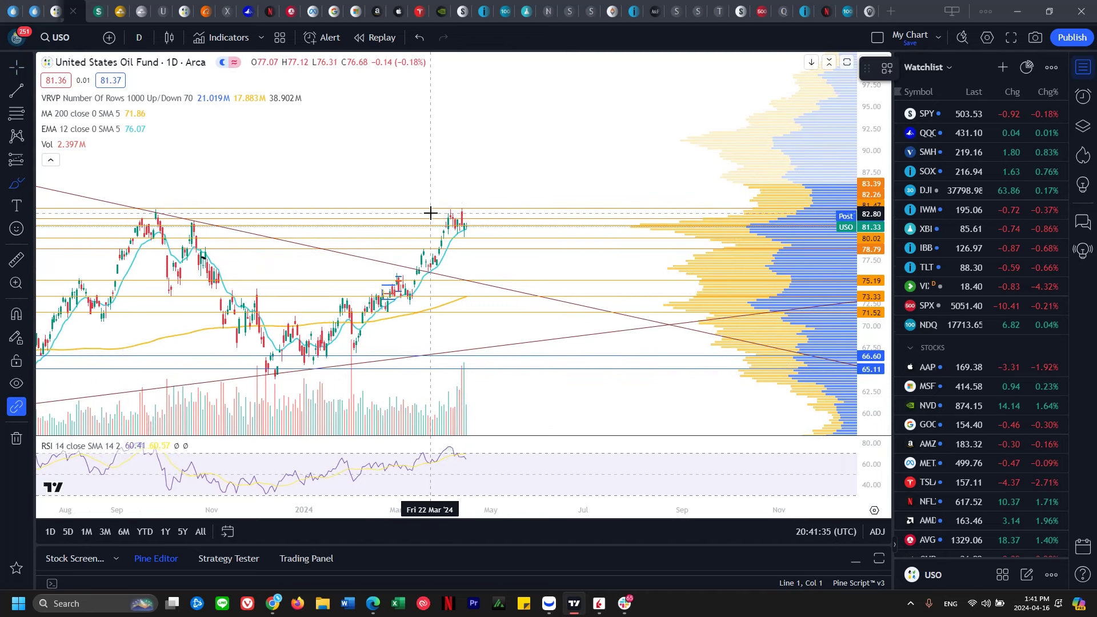
click(26, 69)
drag(498, 146, 609, 150)
scroll(605, 231, down, 2)
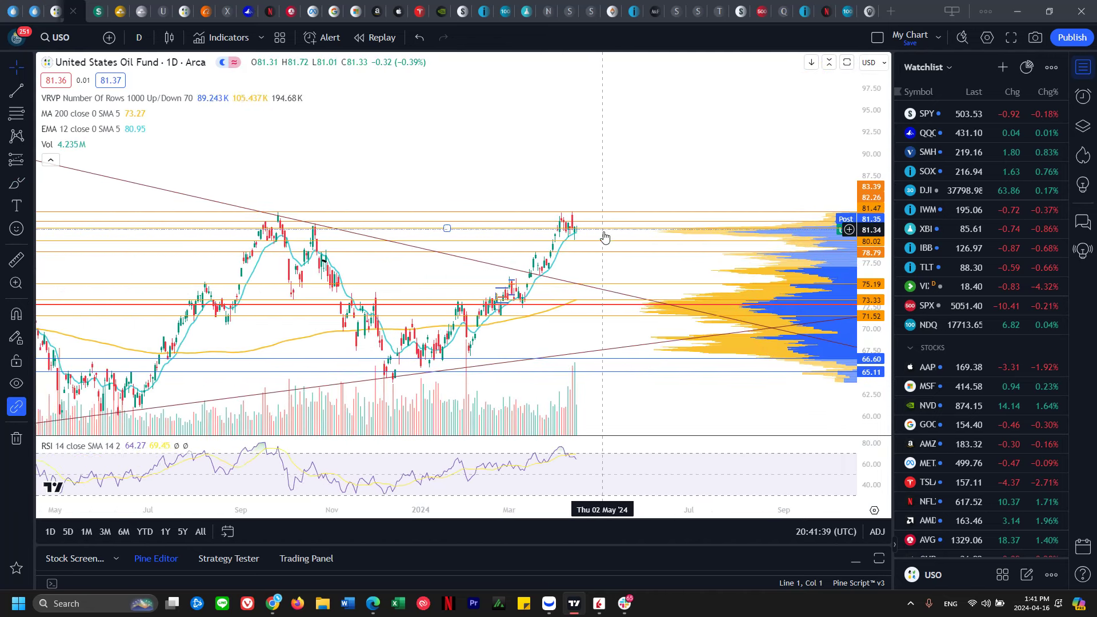
scroll(606, 237, up, 2)
drag(649, 268, 616, 265)
drag(880, 340, 617, 294)
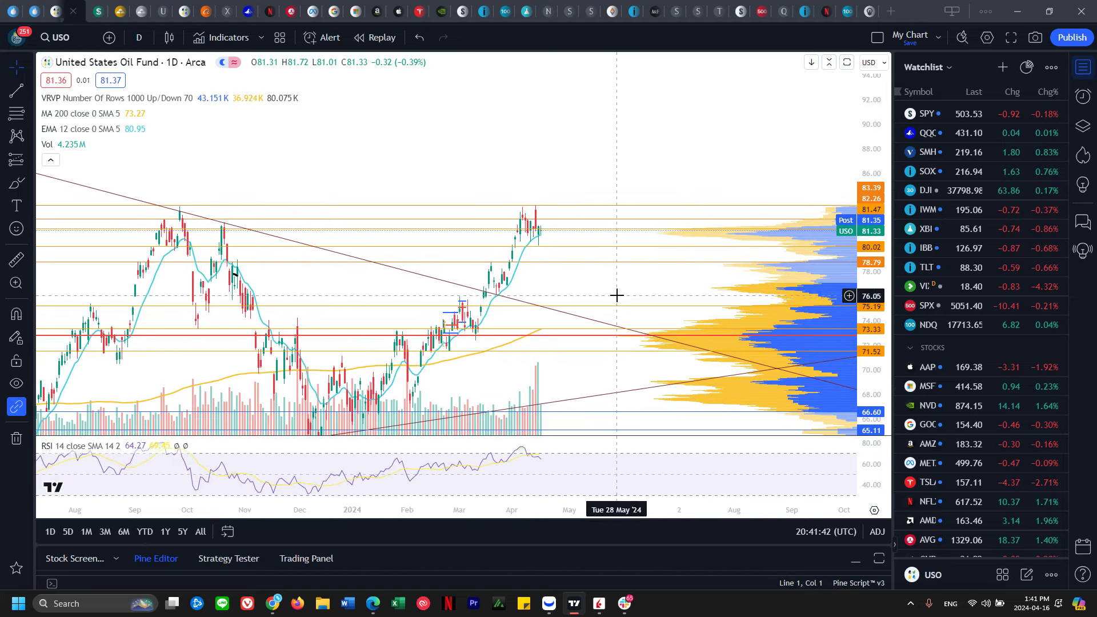
Step: Briefly pick the brush, then nudge and zoom the framing of recent candles
click(24, 187)
scroll(591, 293, up, 1)
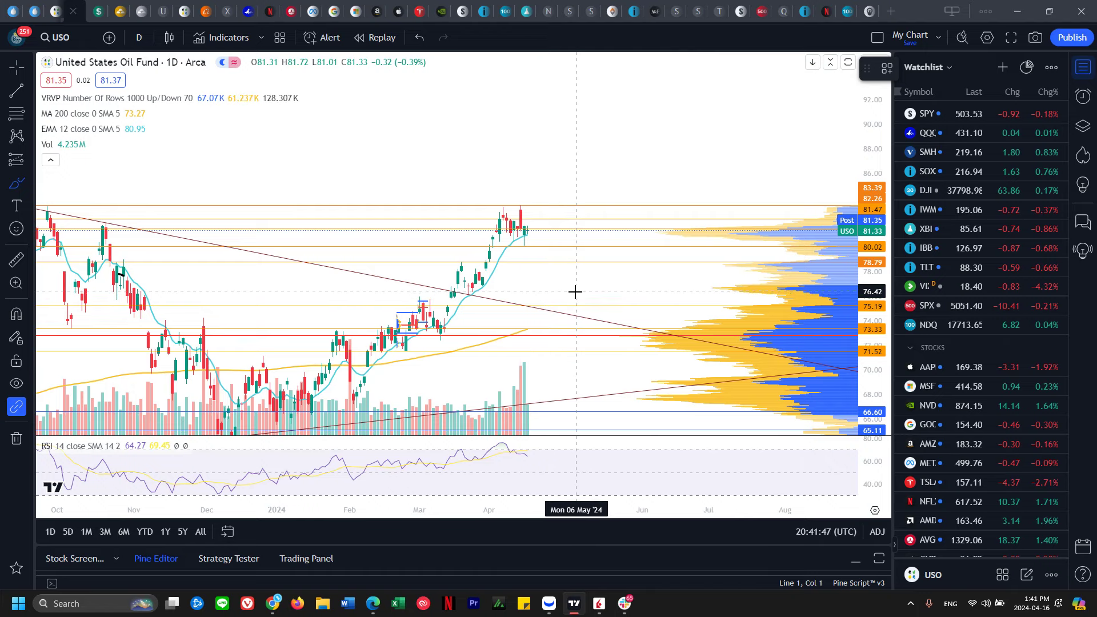
click(16, 67)
drag(511, 177, 536, 170)
scroll(543, 172, up, 3)
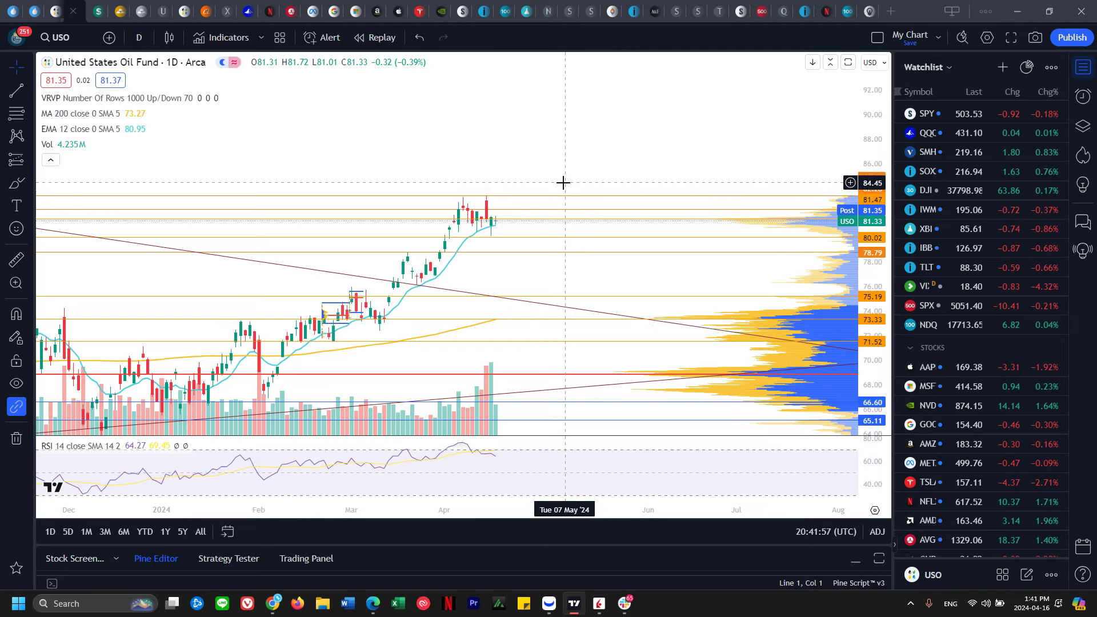
Step: Brush two projected paths over the April candles, then undo them
click(17, 183)
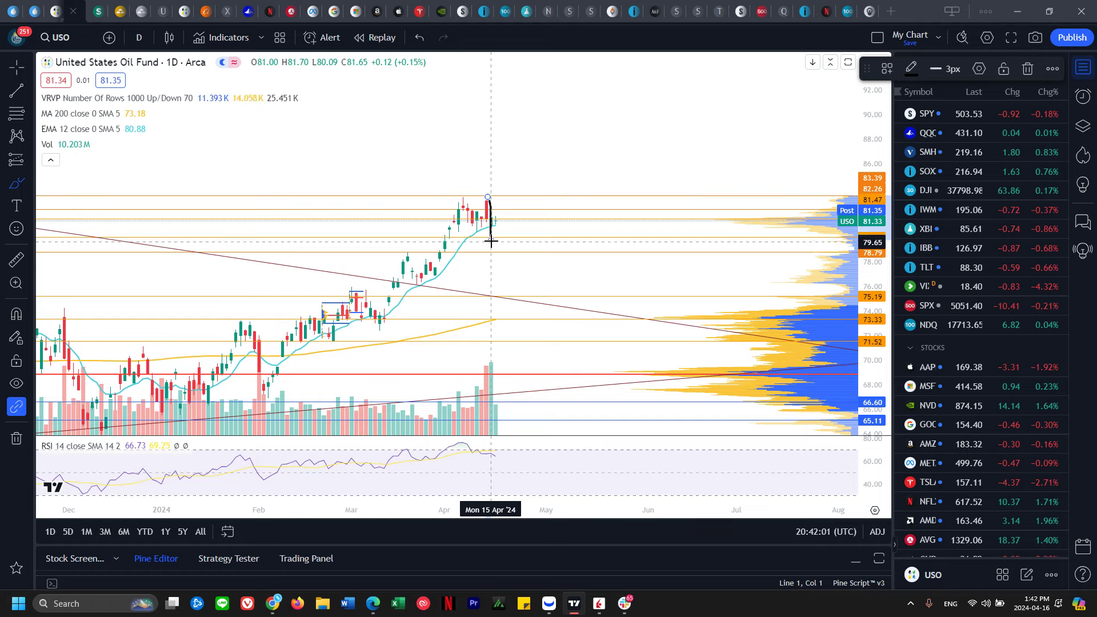
key(Delete)
drag(874, 331, 874, 221)
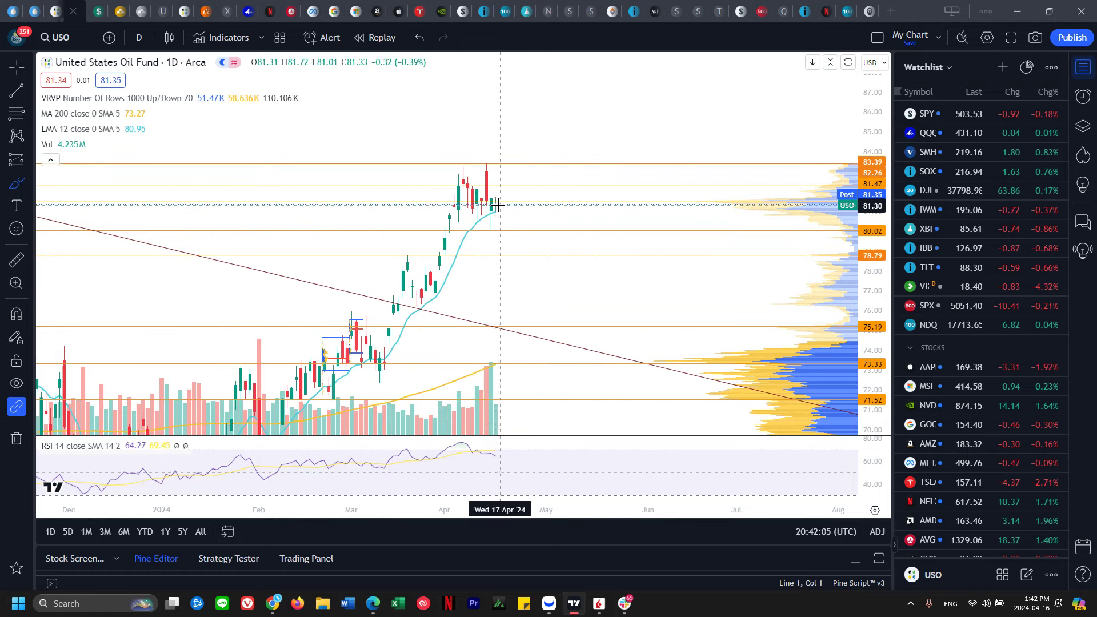
mouse_move(440, 231)
mouse_down()
mouse_move(465, 189)
mouse_move(488, 179)
mouse_move(490, 226)
mouse_move(533, 229)
mouse_up()
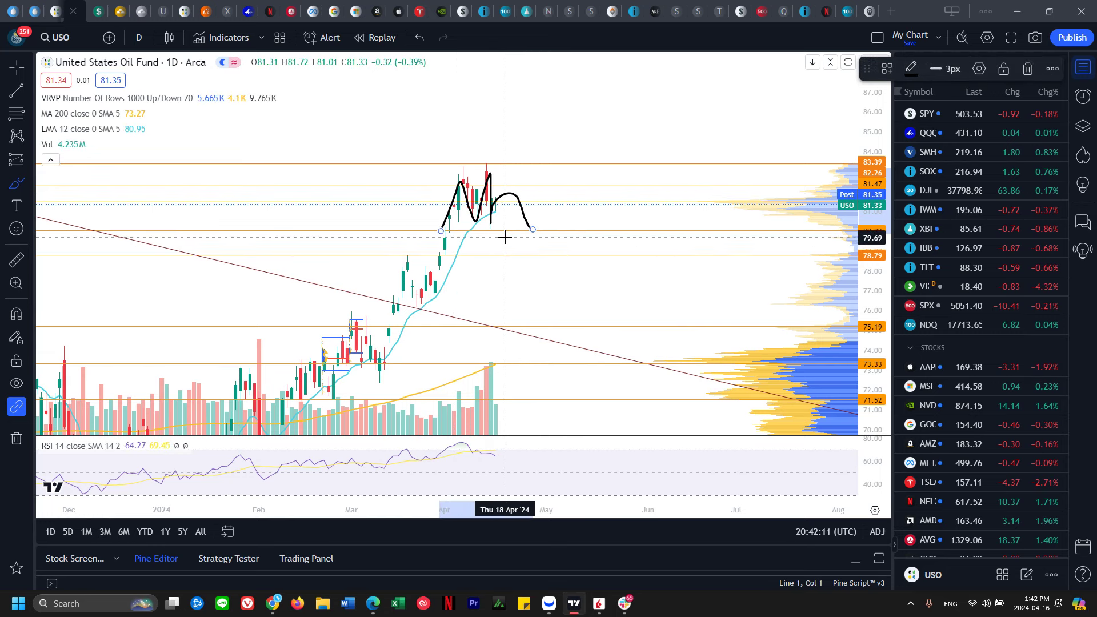
drag(436, 250, 472, 184)
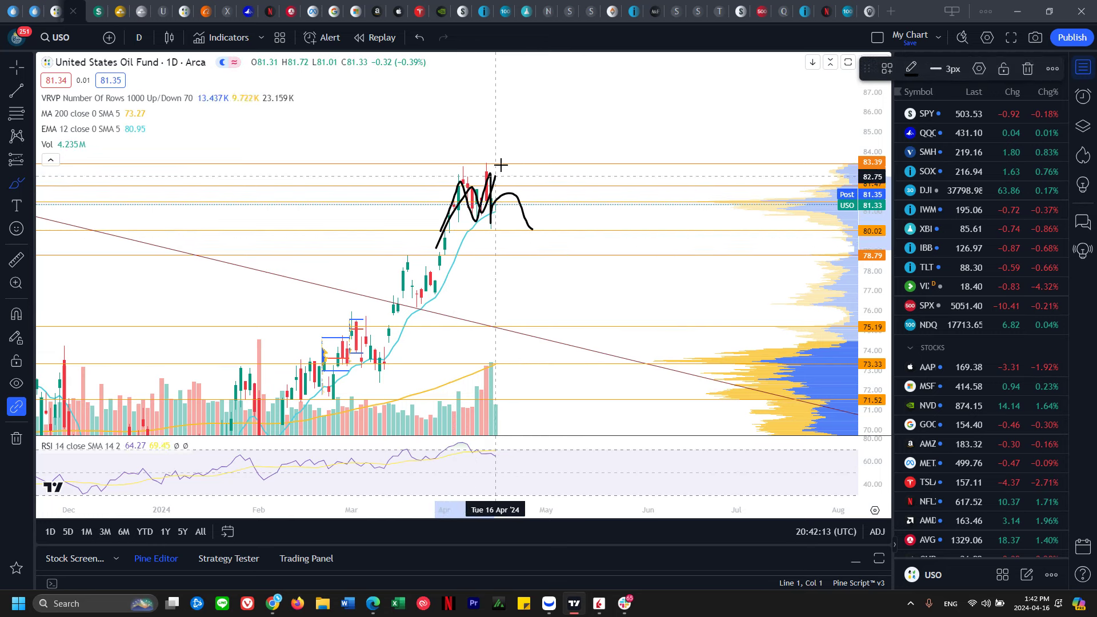
key(ctrl+z)
key(ctrl+z)
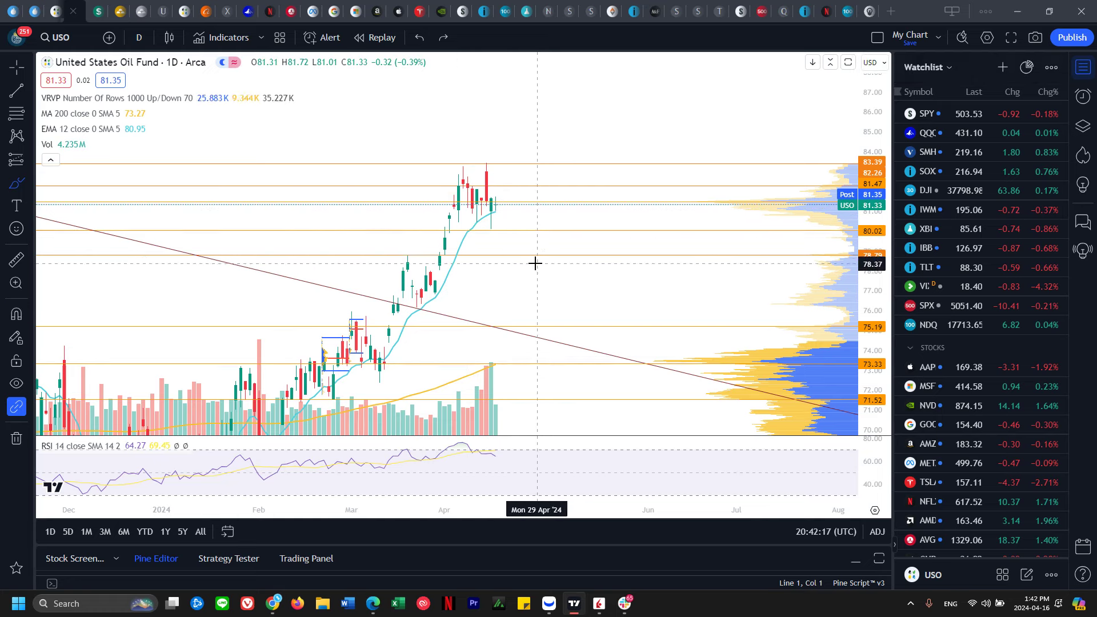
Step: Try rising, flat (near 80.02) and downward brush projections, undoing each one
mouse_move(442, 231)
mouse_down()
mouse_move(458, 194)
mouse_move(478, 221)
mouse_move(487, 166)
mouse_up()
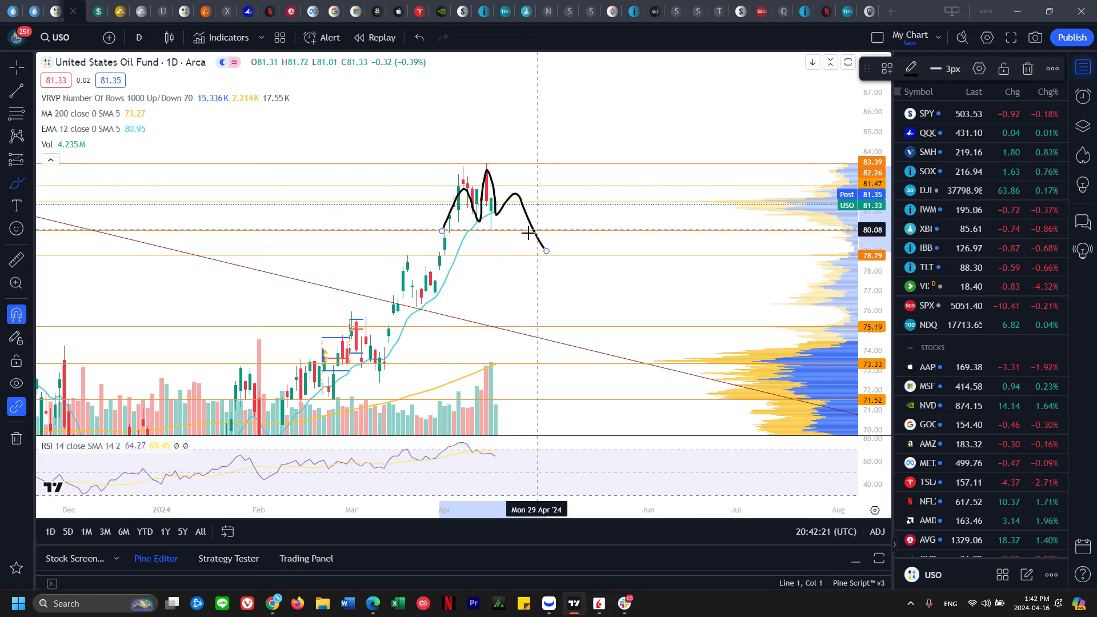
key(ctrl+z)
drag(445, 231, 562, 228)
key(ctrl+z)
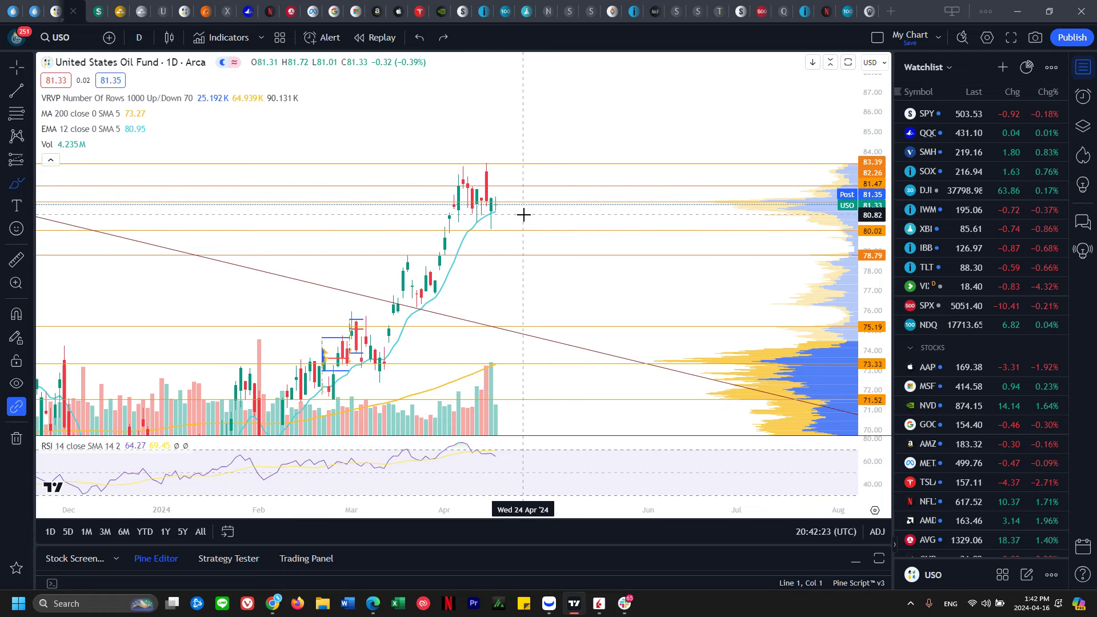
drag(487, 165, 491, 226)
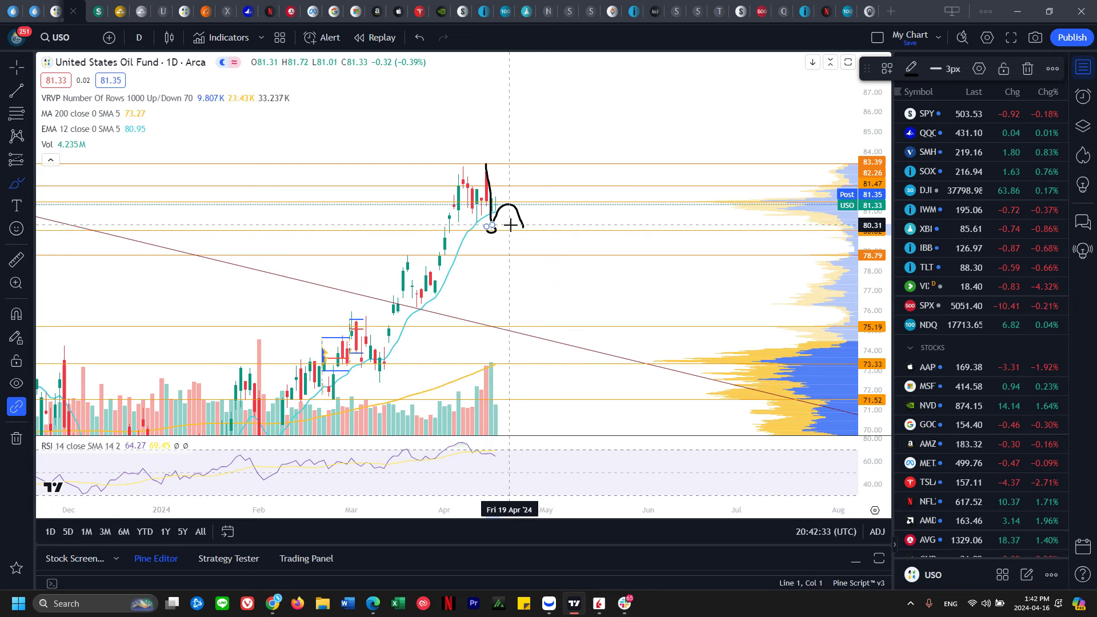
key(ctrl+z)
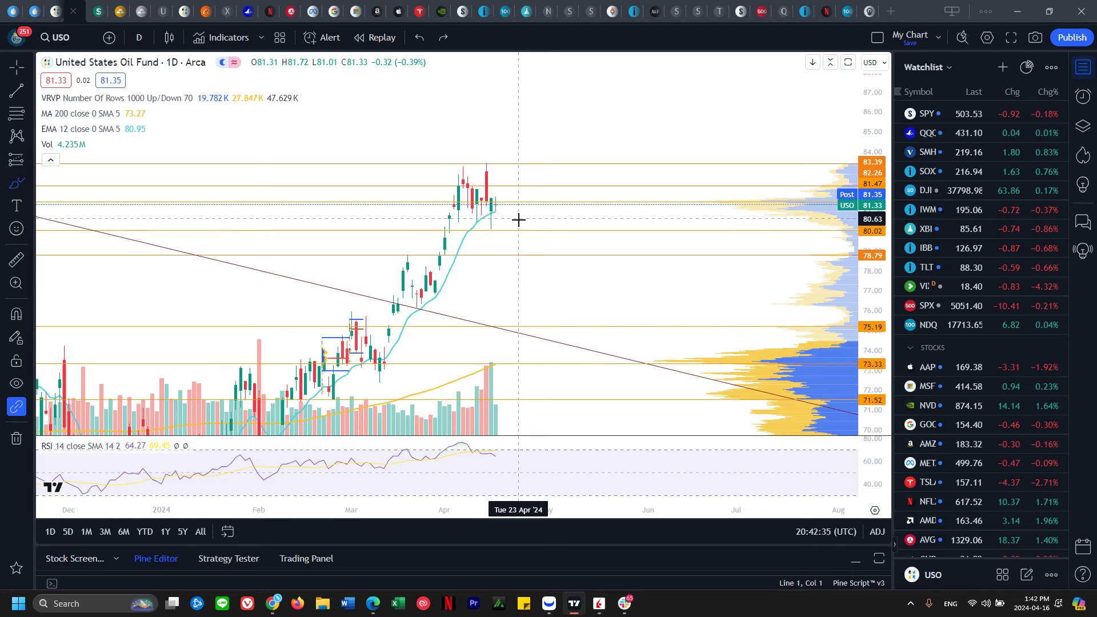
drag(488, 166, 495, 233)
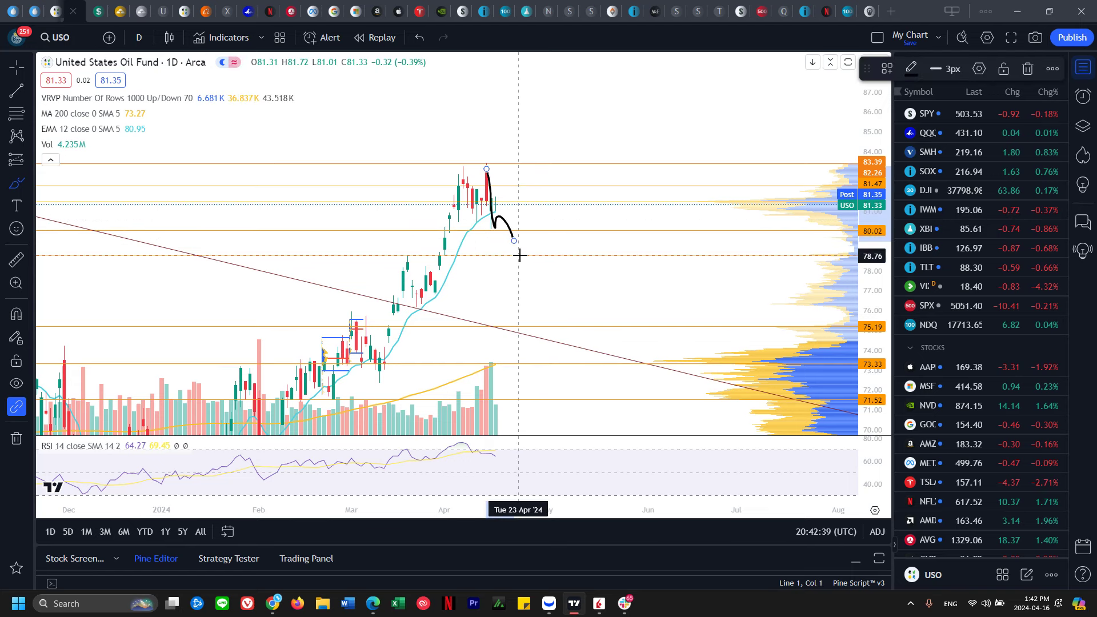
key(ctrl+z)
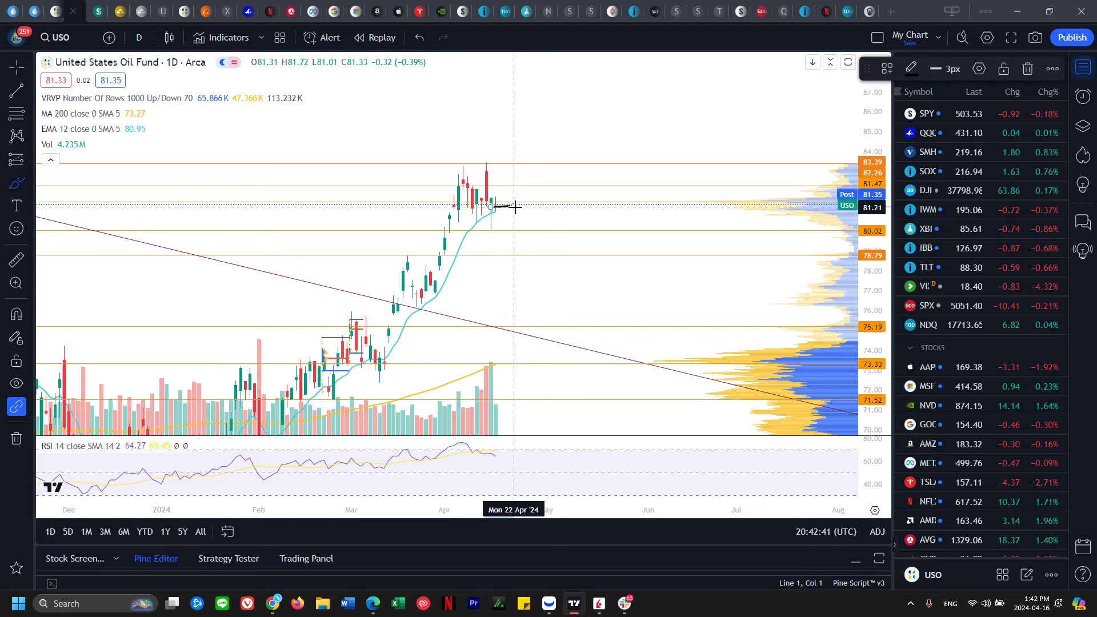
Step: Sketch rebound and drop-and-bounce paths from the last candle, undo them, then open DXY
mouse_move(495, 208)
mouse_down()
mouse_move(510, 186)
mouse_move(553, 178)
mouse_up()
key(ctrl+z)
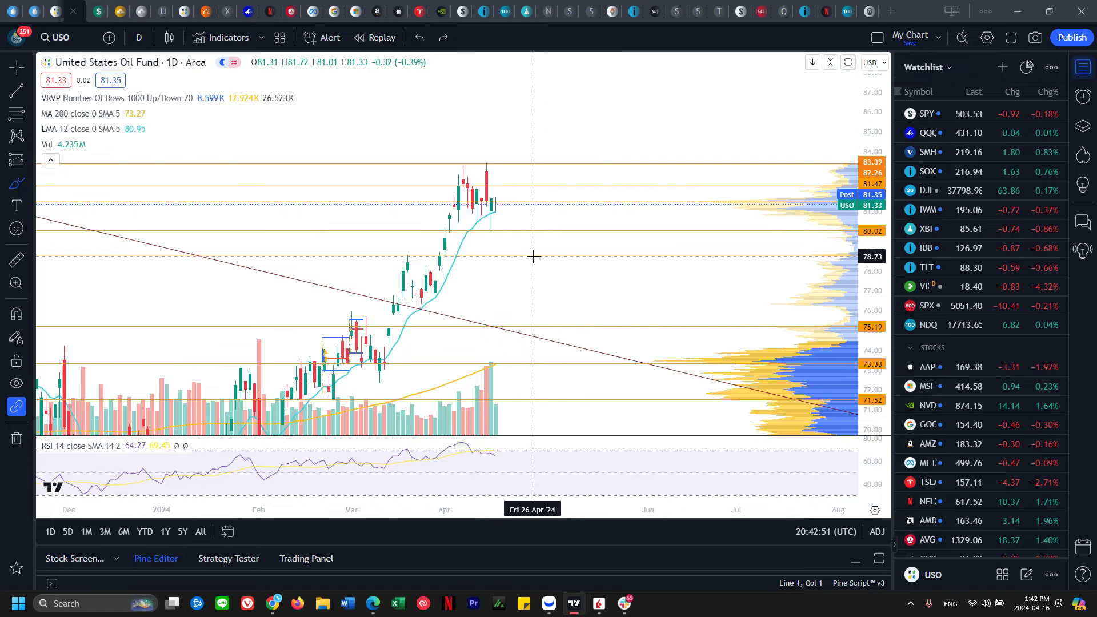
mouse_move(490, 200)
mouse_down()
mouse_move(487, 169)
mouse_move(491, 195)
mouse_up()
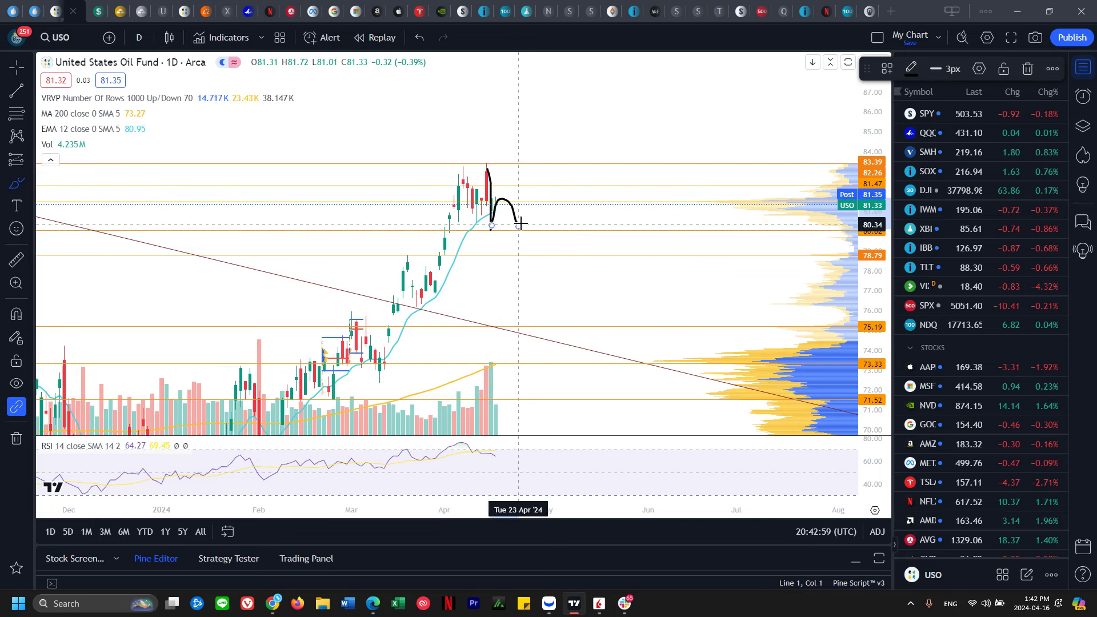
key(ctrl+z)
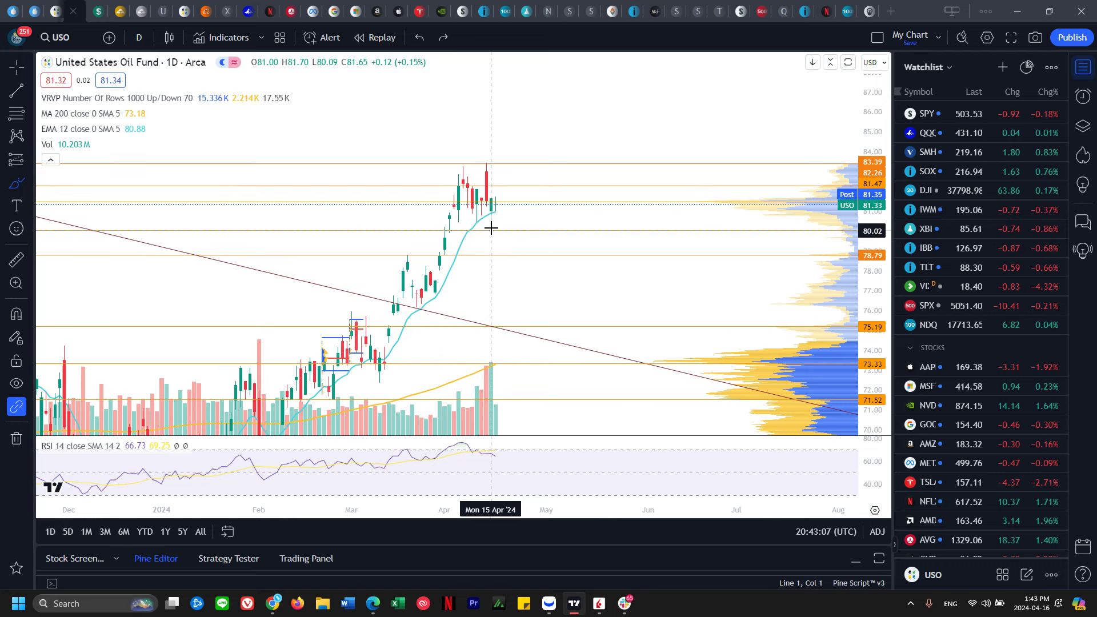
drag(492, 230, 492, 201)
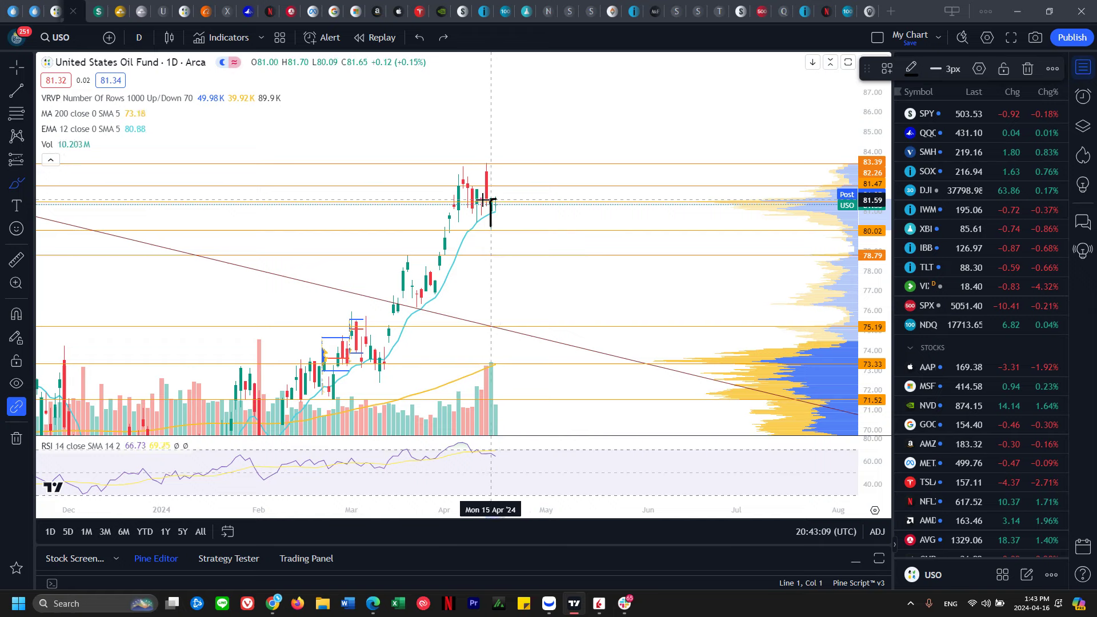
key(ctrl+z)
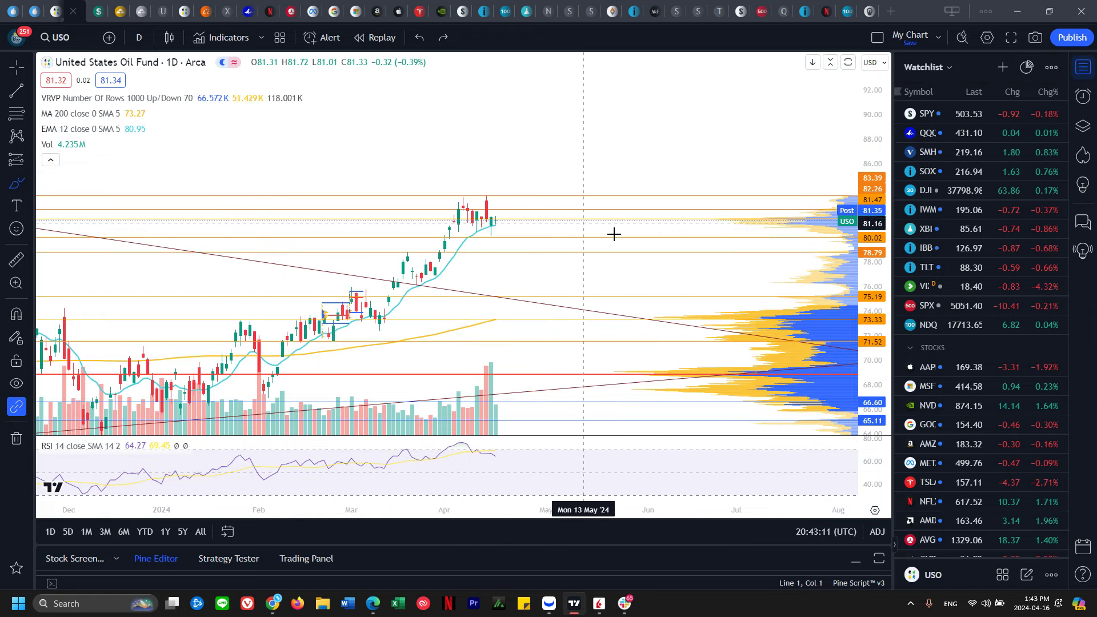
drag(882, 270, 871, 168)
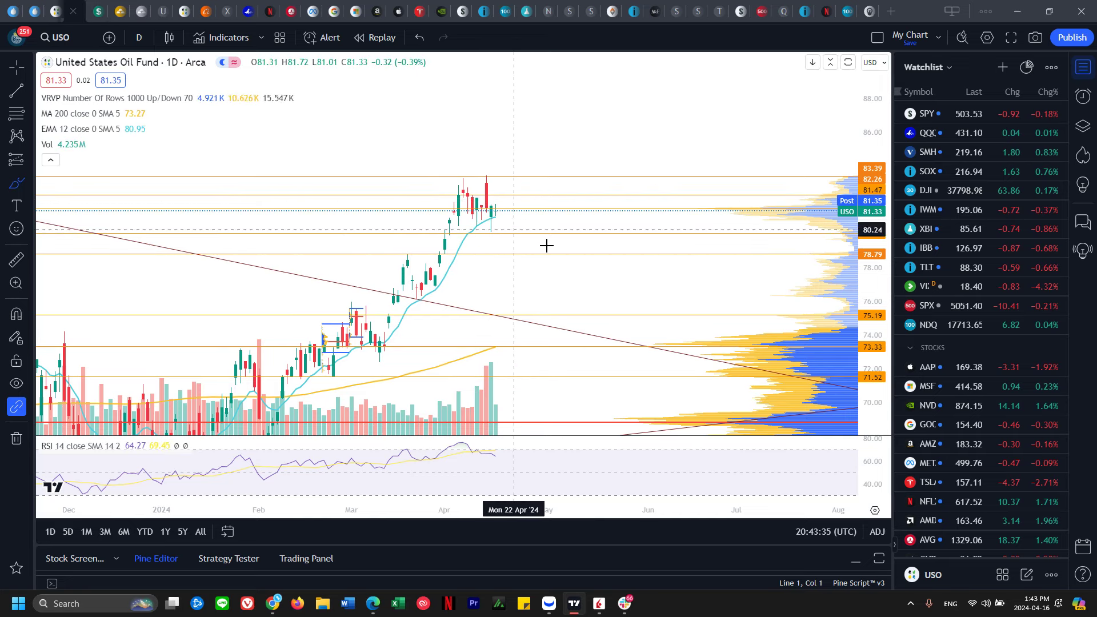
click(98, 11)
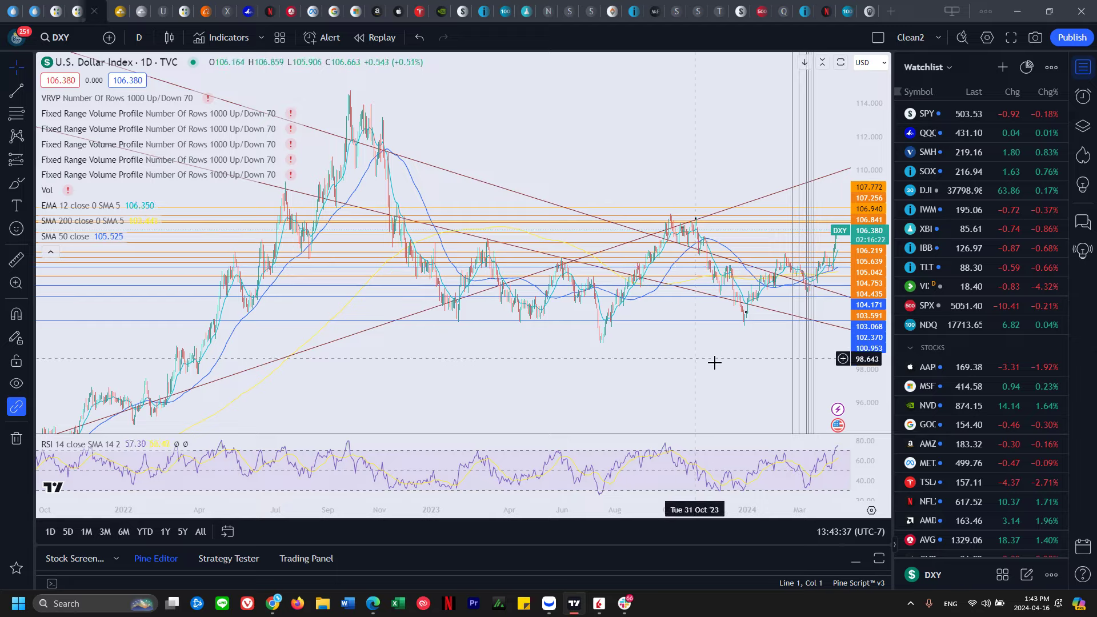
Step: Bring the latest DXY candles into view, brush a stroke along the recent rally, then undo it
drag(678, 355, 489, 355)
scroll(758, 382, up, 5)
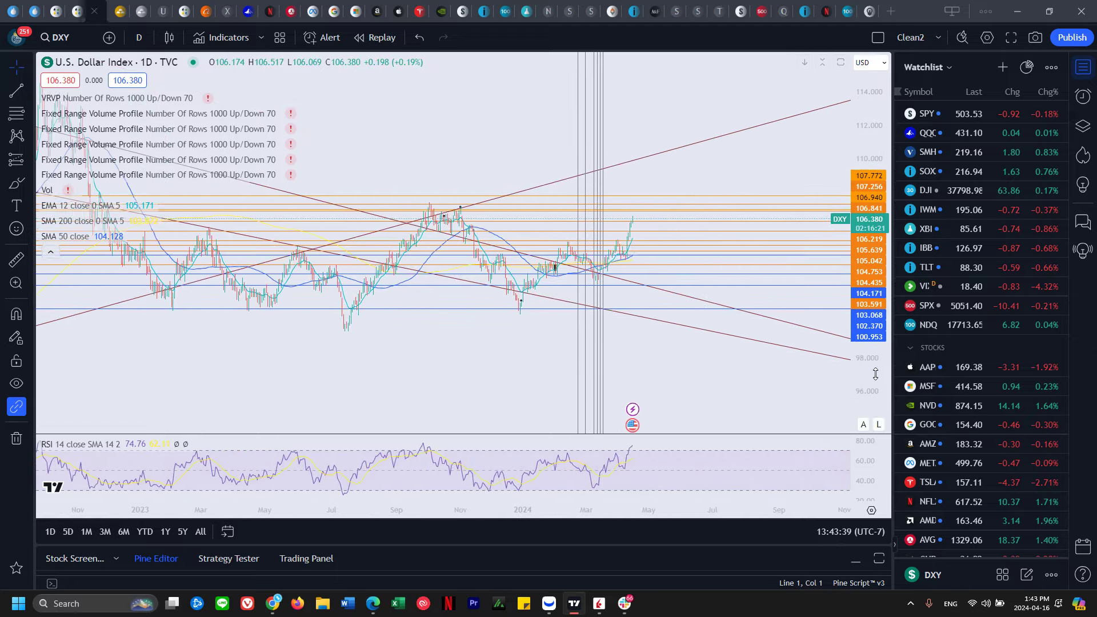
scroll(701, 270, up, 4)
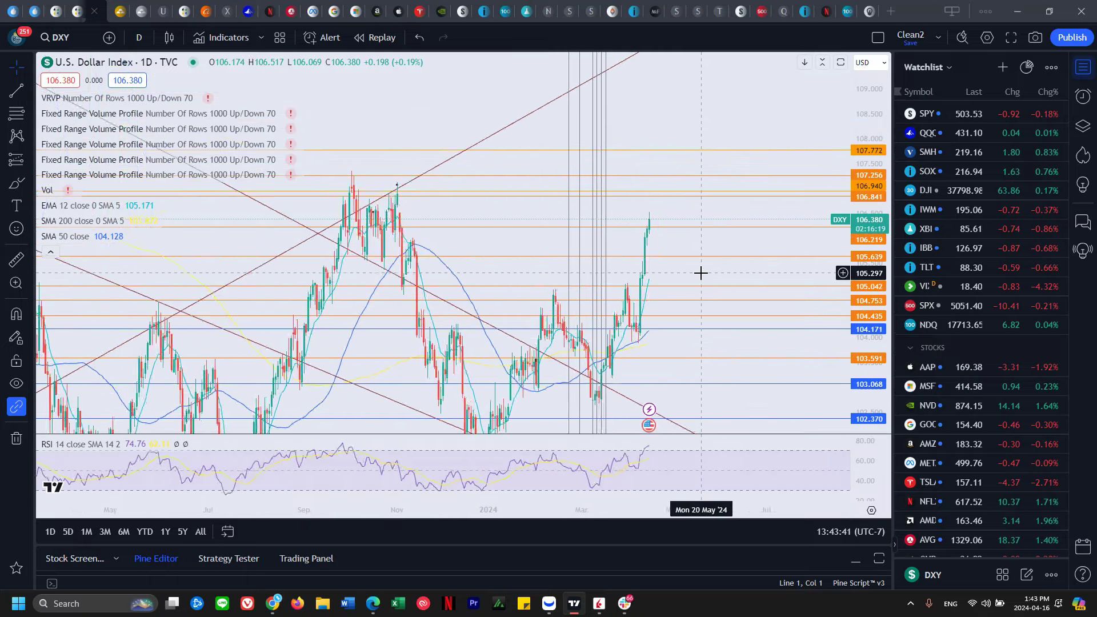
drag(704, 266, 622, 255)
click(9, 185)
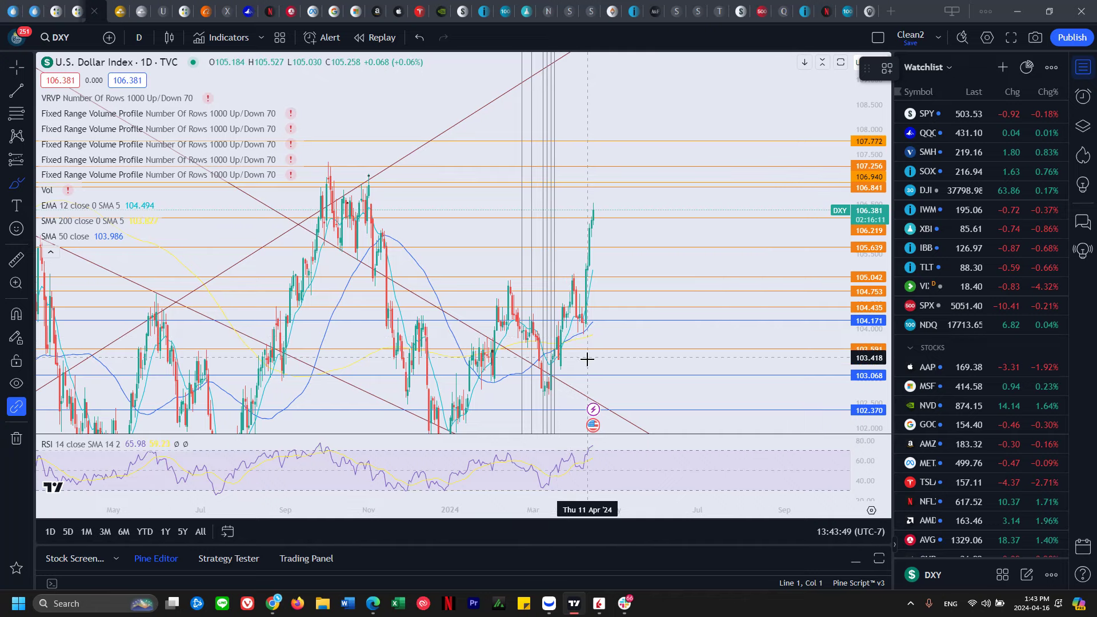
drag(590, 327, 592, 297)
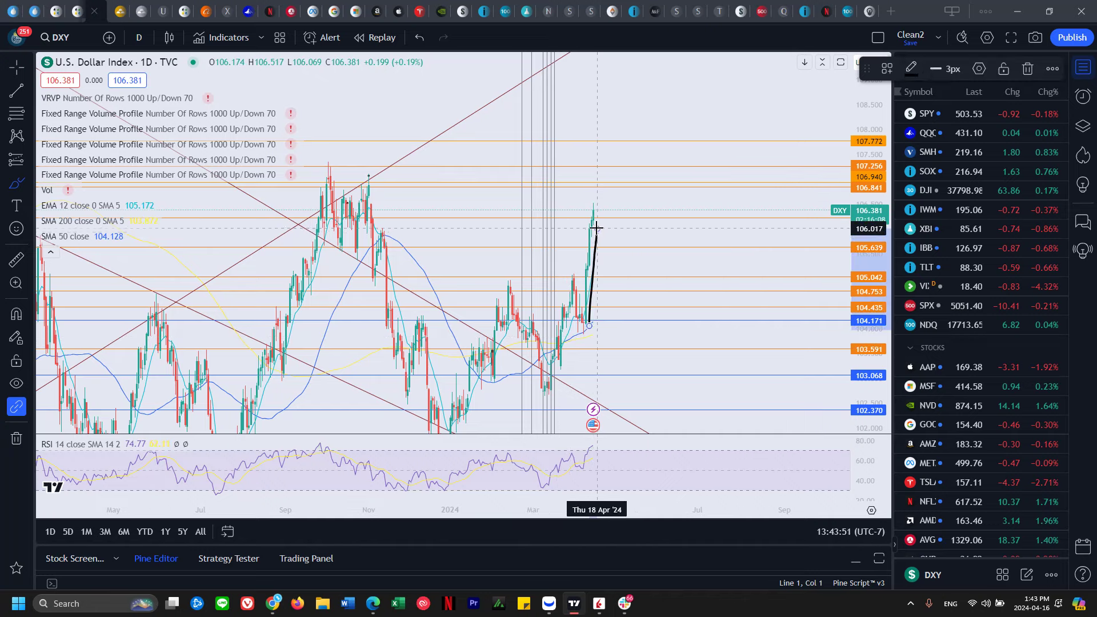
key(ctrl+z)
Step: Zoom the DXY chart back out and bring up the chart interval list
scroll(651, 223, down, 2)
scroll(685, 228, down, 2)
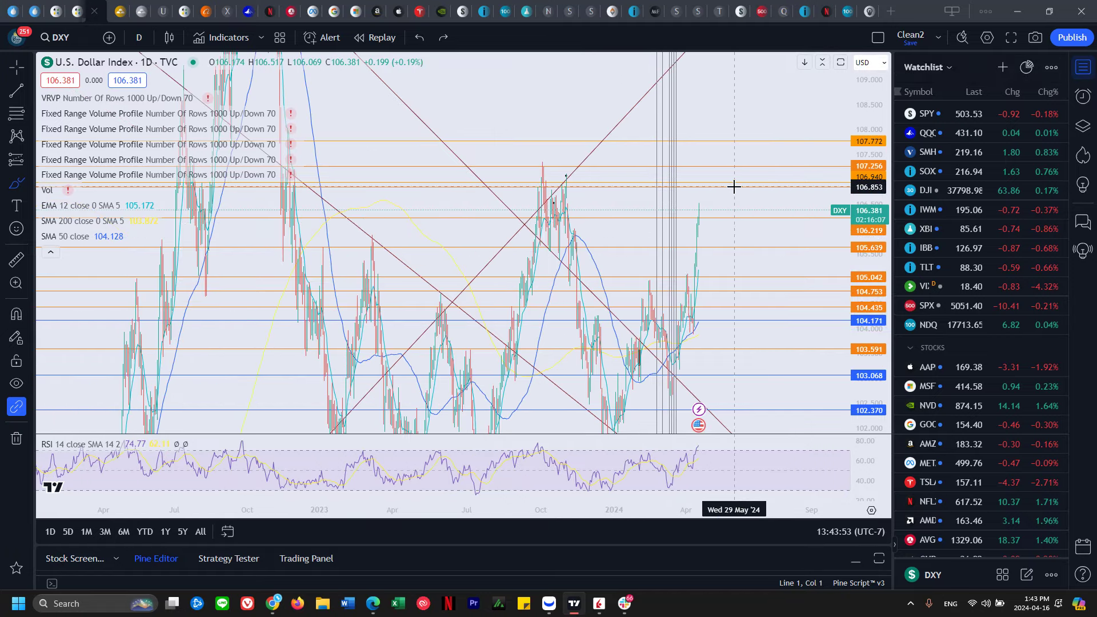
click(139, 37)
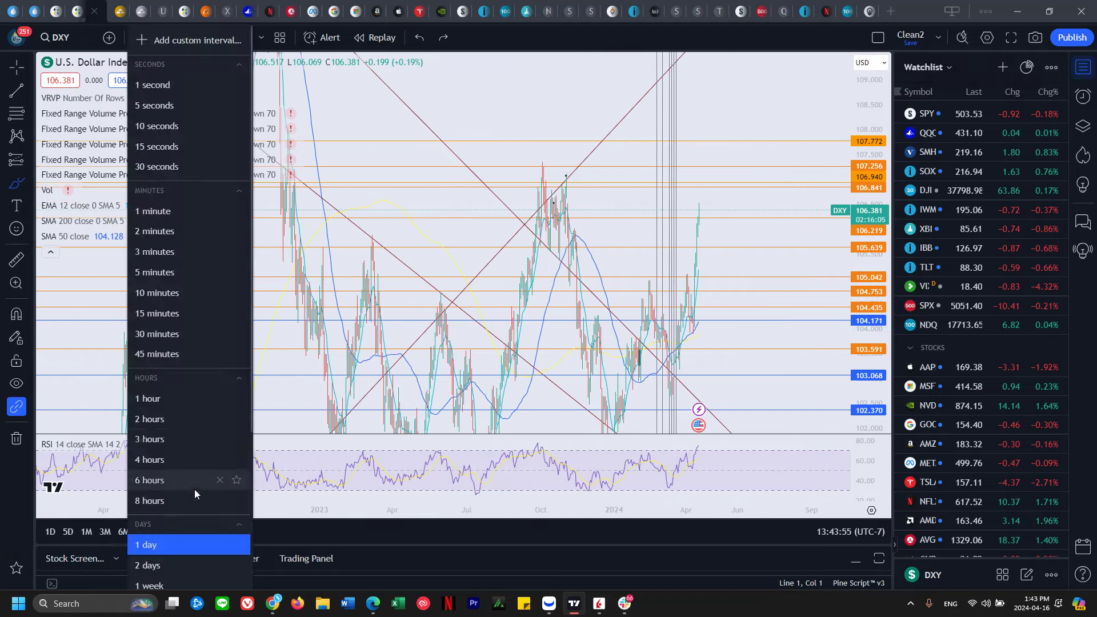
Step: Put the DXY chart on 1-month candles and try brush projections, including a circle around the 2023 peak, undoing them
click(187, 563)
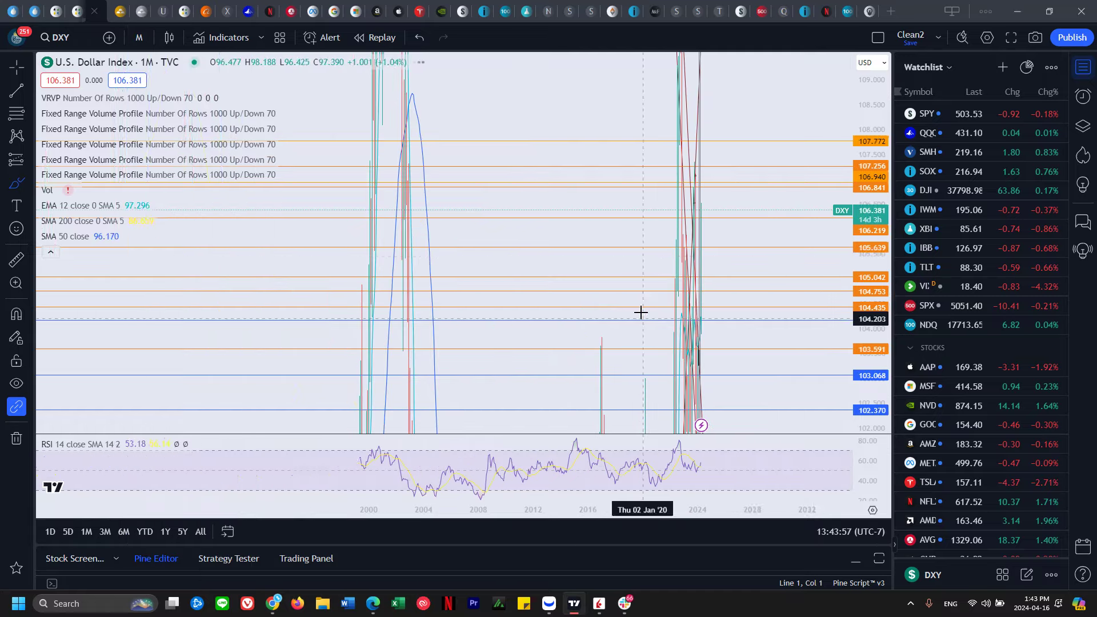
scroll(783, 260, up, 3)
drag(542, 254, 617, 243)
key(Delete)
drag(870, 164, 871, 370)
mouse_move(399, 214)
mouse_down()
mouse_move(397, 235)
mouse_move(395, 221)
mouse_move(416, 228)
mouse_up()
key(ctrl+z)
Step: Brush rising projected paths from the recent low, erase each one, and reopen the interval list
mouse_move(388, 364)
mouse_down()
mouse_move(402, 240)
mouse_move(410, 334)
mouse_move(424, 297)
mouse_move(429, 242)
mouse_move(402, 219)
mouse_up()
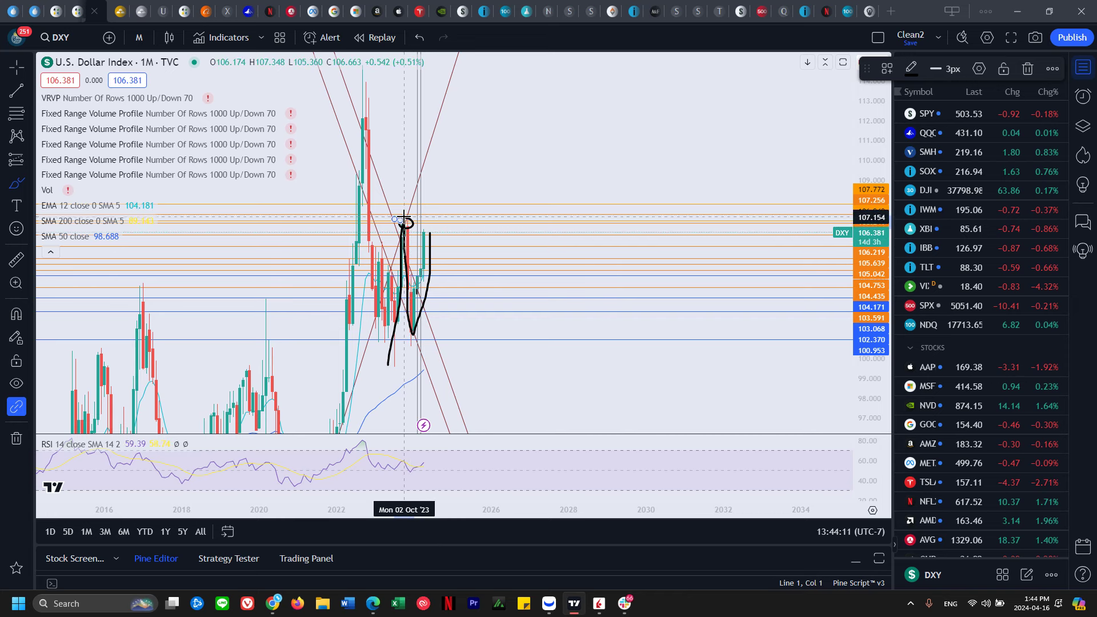
drag(412, 215, 456, 182)
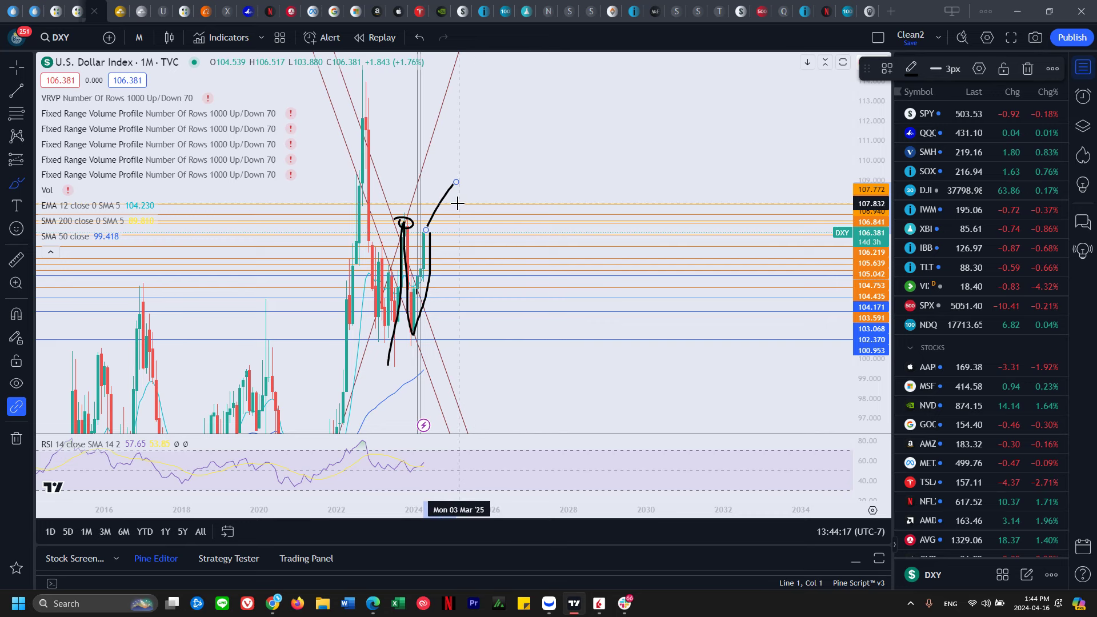
key(ctrl+z)
key(ctrl+z)
key(ctrl+z)
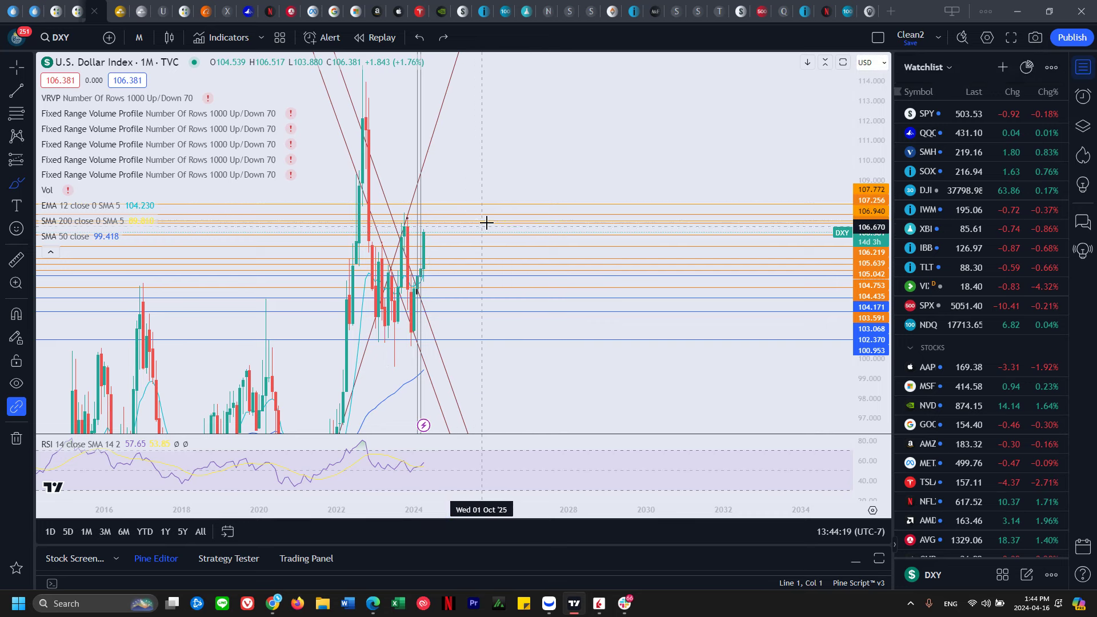
mouse_move(405, 215)
mouse_down()
mouse_move(397, 232)
mouse_move(403, 218)
mouse_up()
key(ctrl+z)
mouse_move(382, 354)
mouse_down()
mouse_move(404, 228)
mouse_move(409, 338)
mouse_move(425, 237)
mouse_move(438, 305)
mouse_move(464, 237)
mouse_move(481, 311)
mouse_move(509, 264)
mouse_up()
key(ctrl+z)
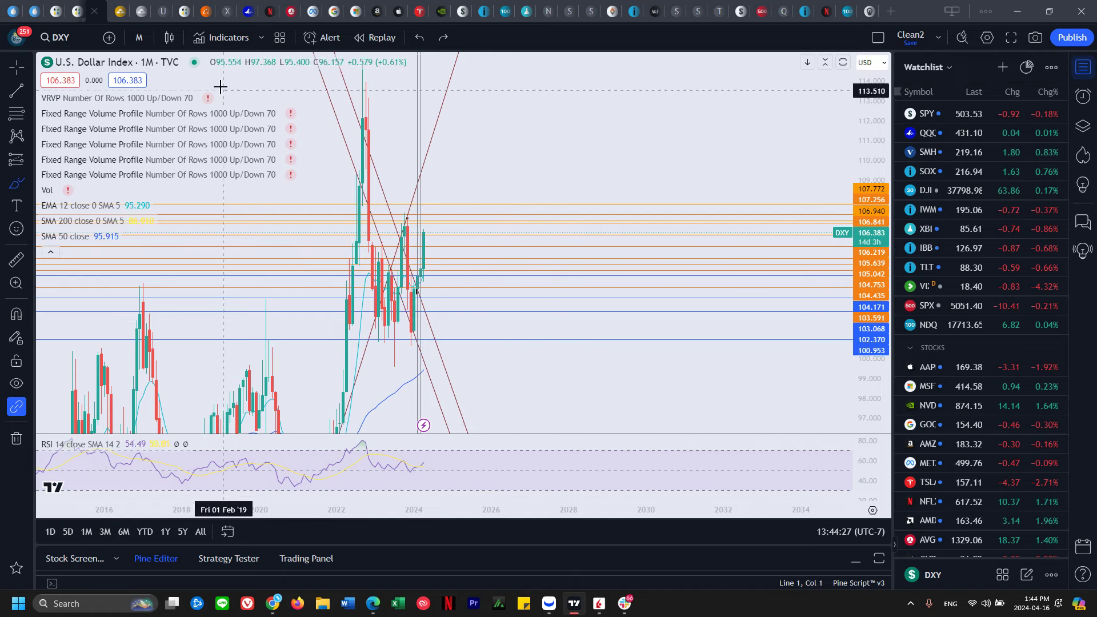
click(138, 37)
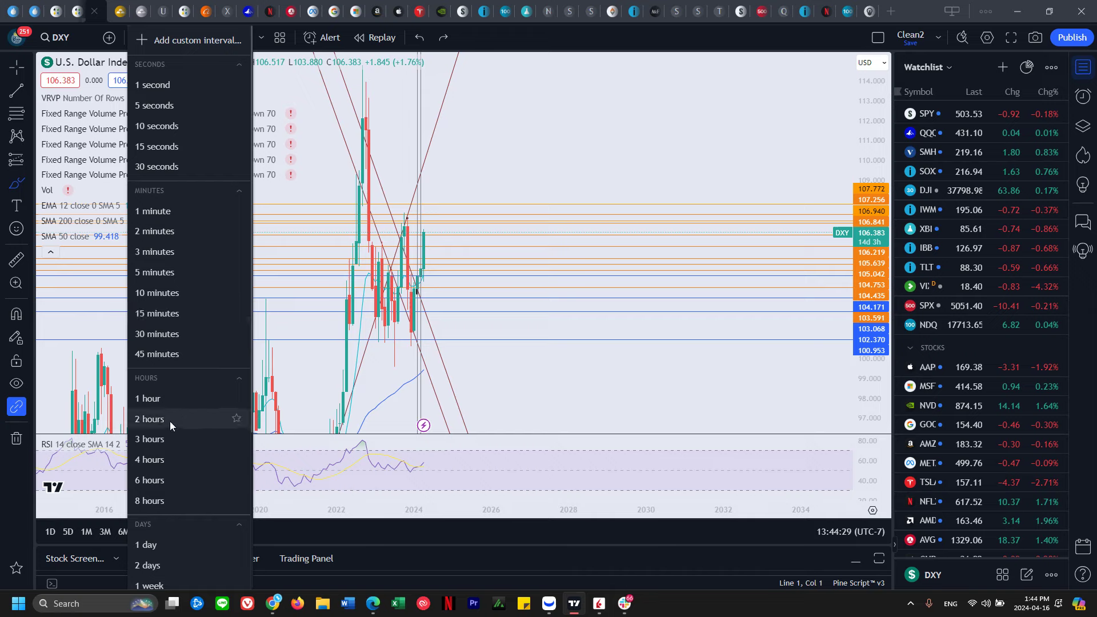
Step: Return the DXY chart to 1-day candles, zoom out, and remove the ellipse around the late-2023 peak
click(168, 541)
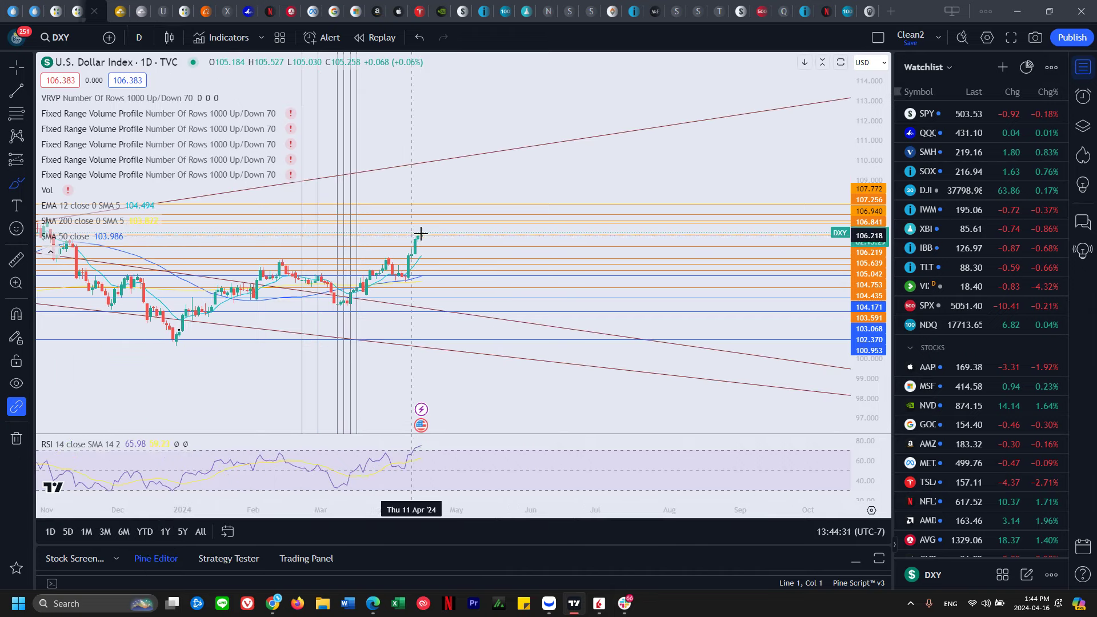
scroll(439, 241, down, 2)
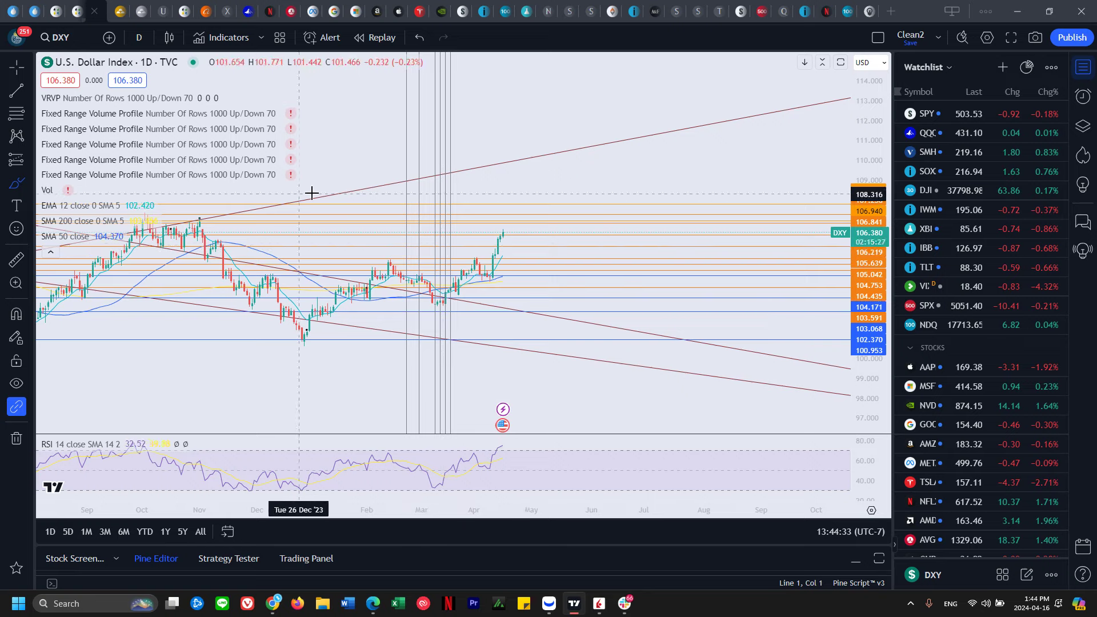
scroll(594, 286, down, 3)
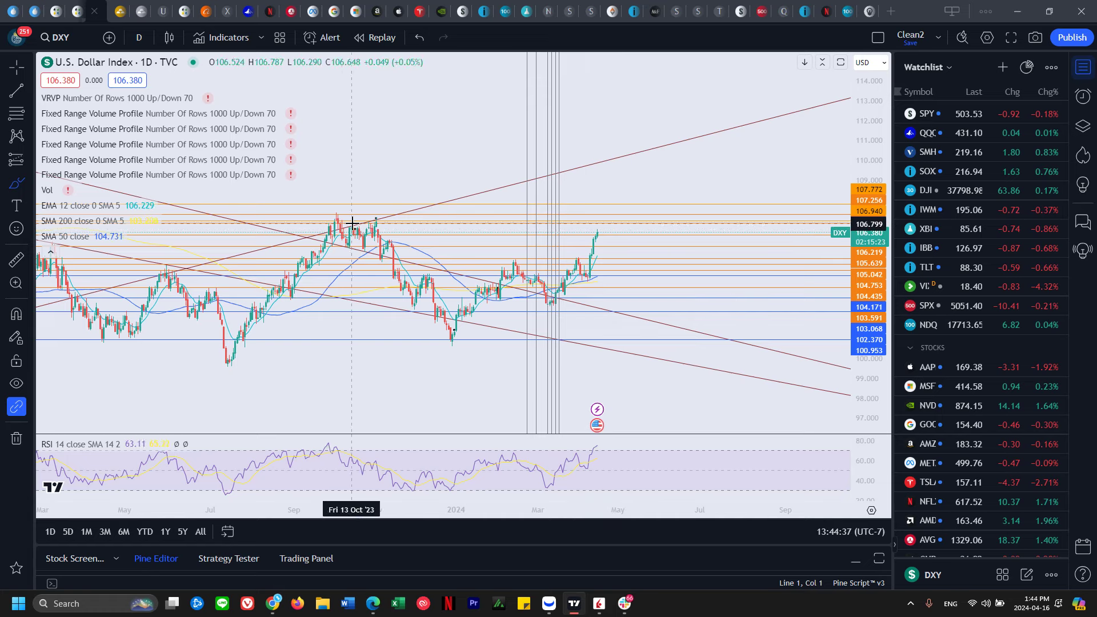
key(ctrl+z)
key(ctrl+z)
key(ctrl+z)
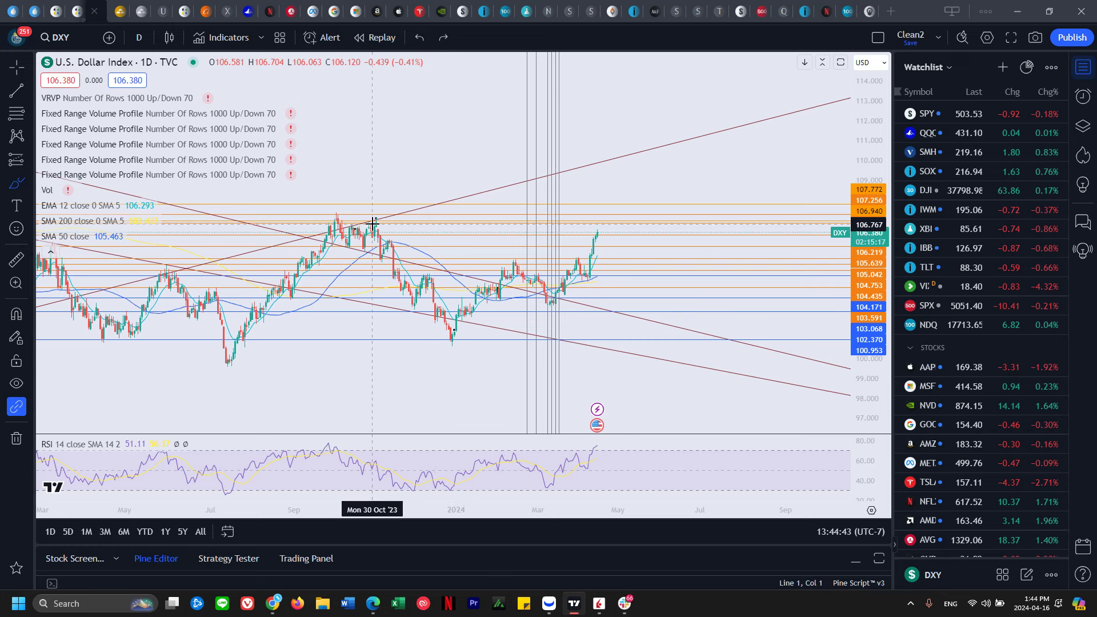
Step: Draw a short trend line and brush mark near the late-2023 peak, undo them, and go to the gold chart
mouse_move(331, 215)
mouse_down()
mouse_move(360, 214)
mouse_move(319, 243)
mouse_move(376, 250)
mouse_up()
click(355, 229)
key(ctrl+z)
key(ctrl+z)
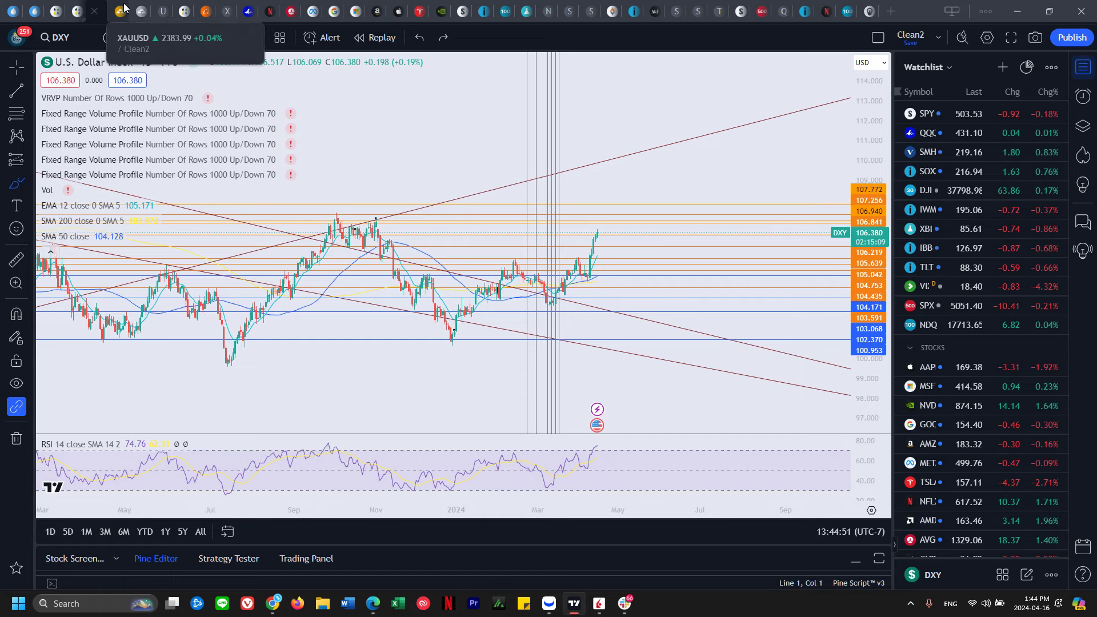
click(125, 8)
Step: Frame the recent gold rally, then brush a loop around the latest candles and undo it
drag(543, 374, 493, 378)
drag(686, 179, 673, 246)
scroll(672, 247, up, 4)
drag(582, 225, 603, 262)
scroll(602, 263, up, 2)
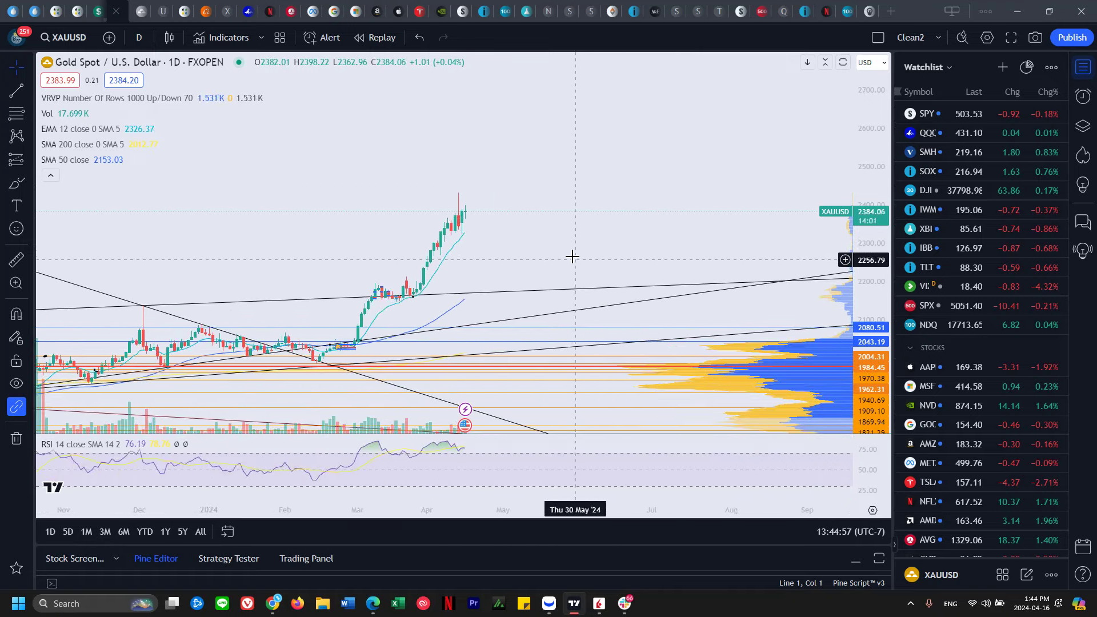
click(16, 183)
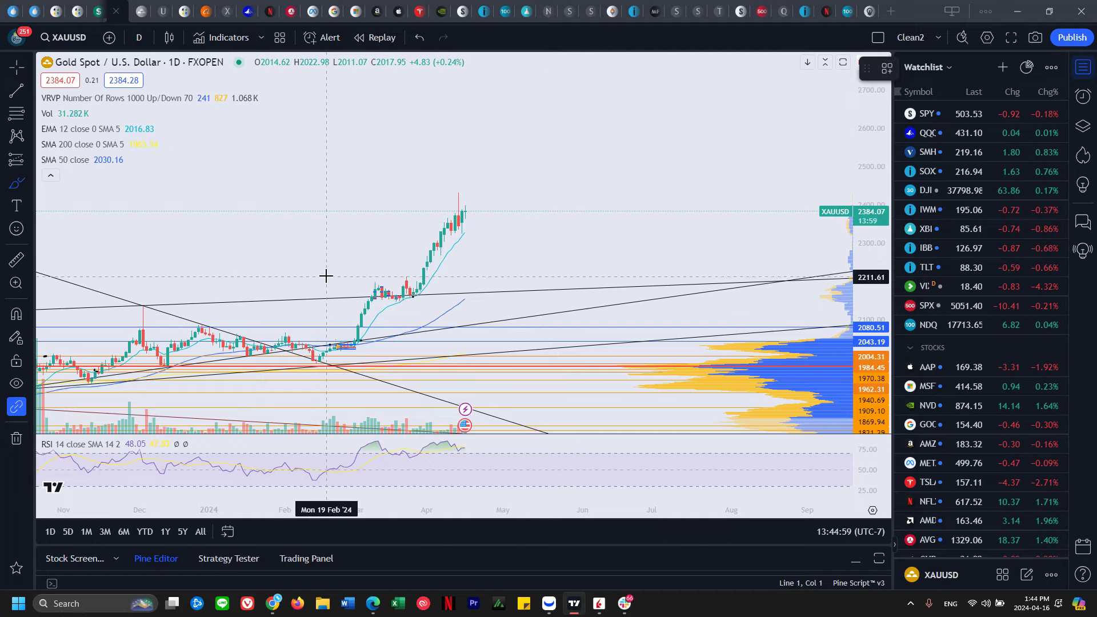
drag(458, 194, 463, 196)
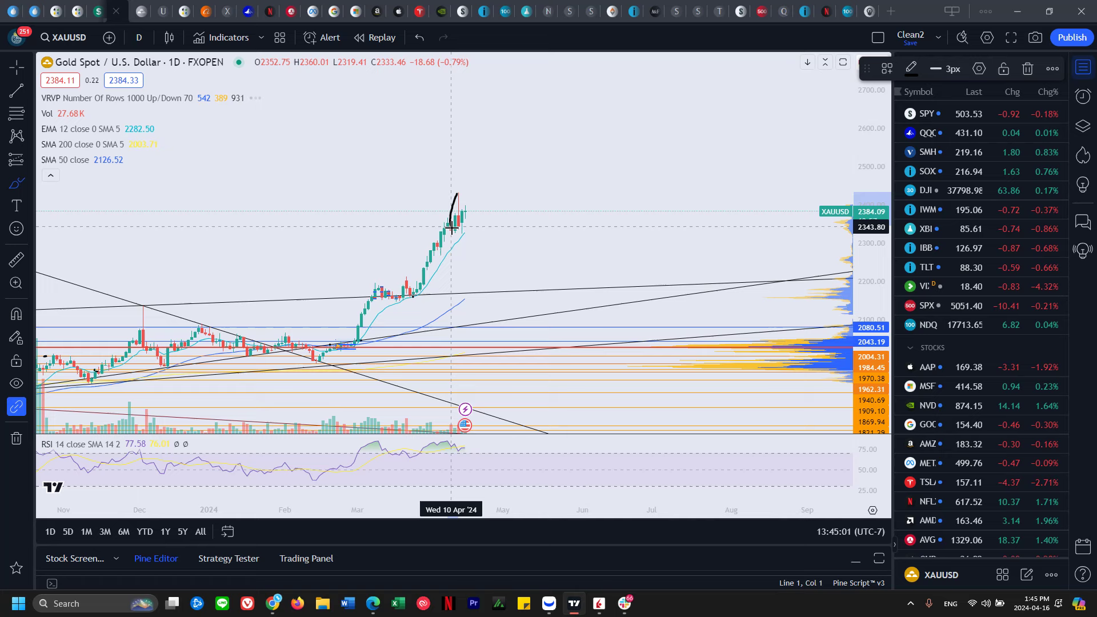
key(ctrl+z)
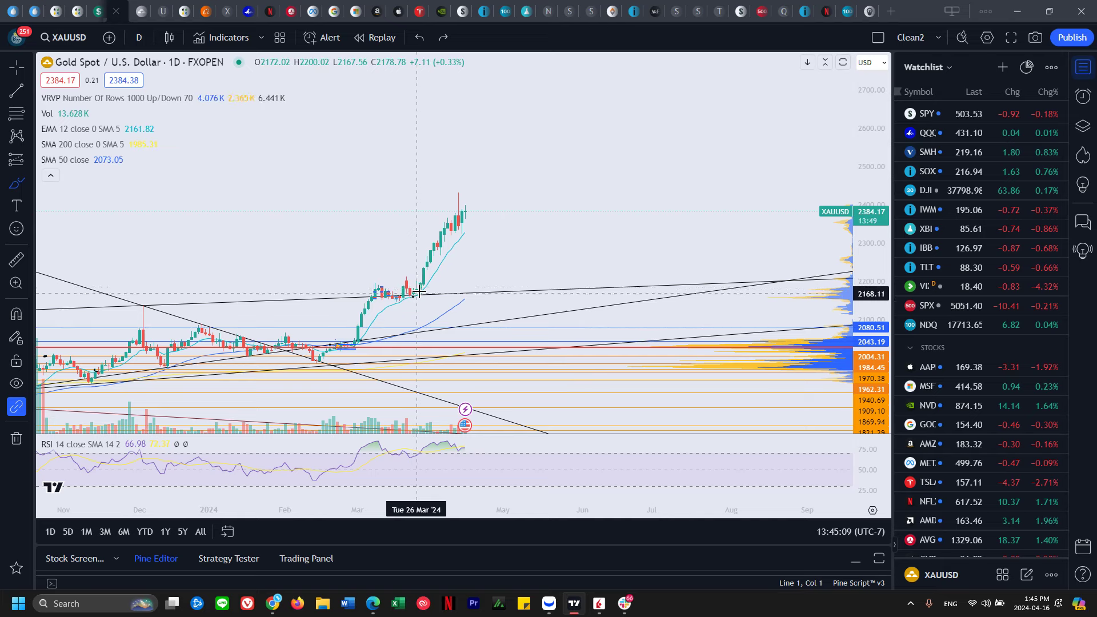
Step: Trace a brush stroke up along the rising gold candles, then undo the strokes and zoom out
mouse_move(412, 296)
mouse_down()
mouse_move(464, 201)
mouse_move(456, 232)
mouse_move(465, 208)
mouse_move(471, 233)
mouse_move(452, 238)
mouse_up()
key(ctrl+z)
key(ctrl+z)
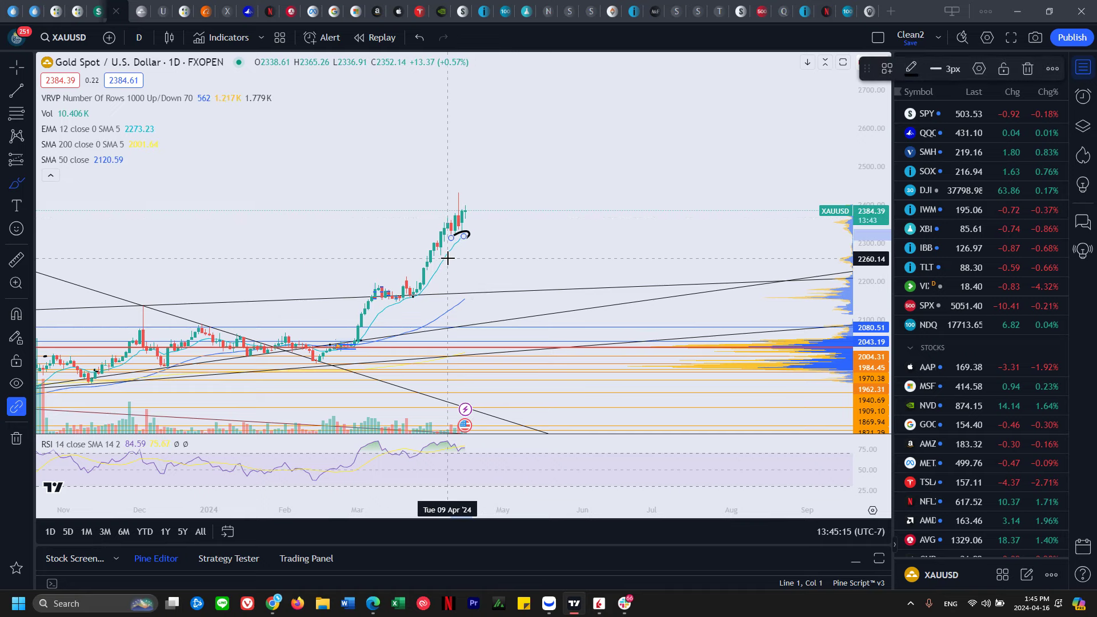
key(ctrl+z)
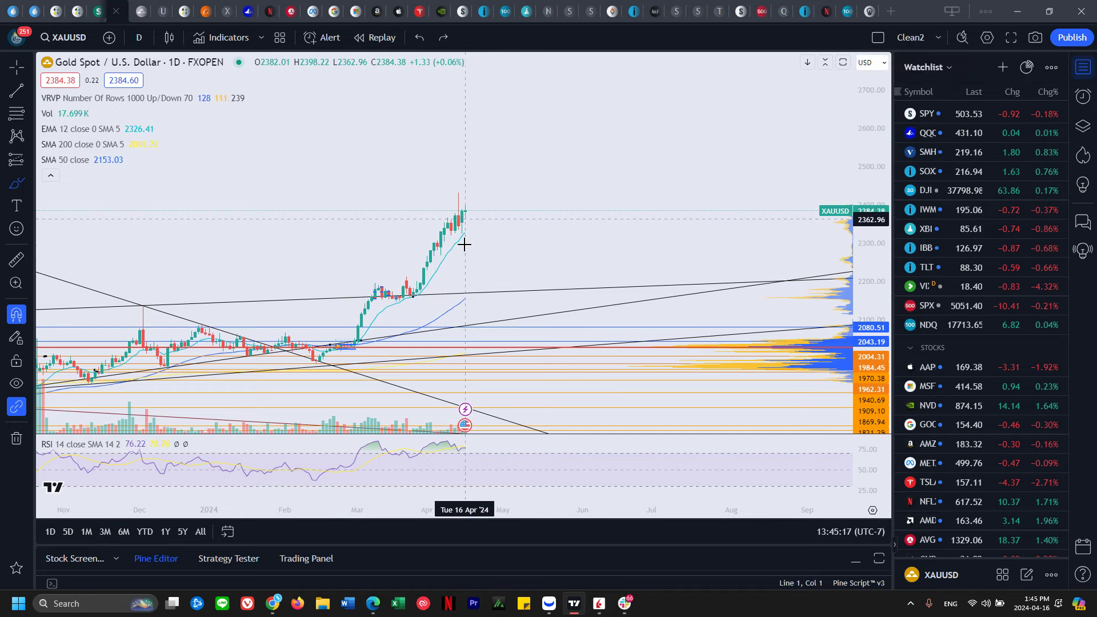
scroll(464, 245, down, 1)
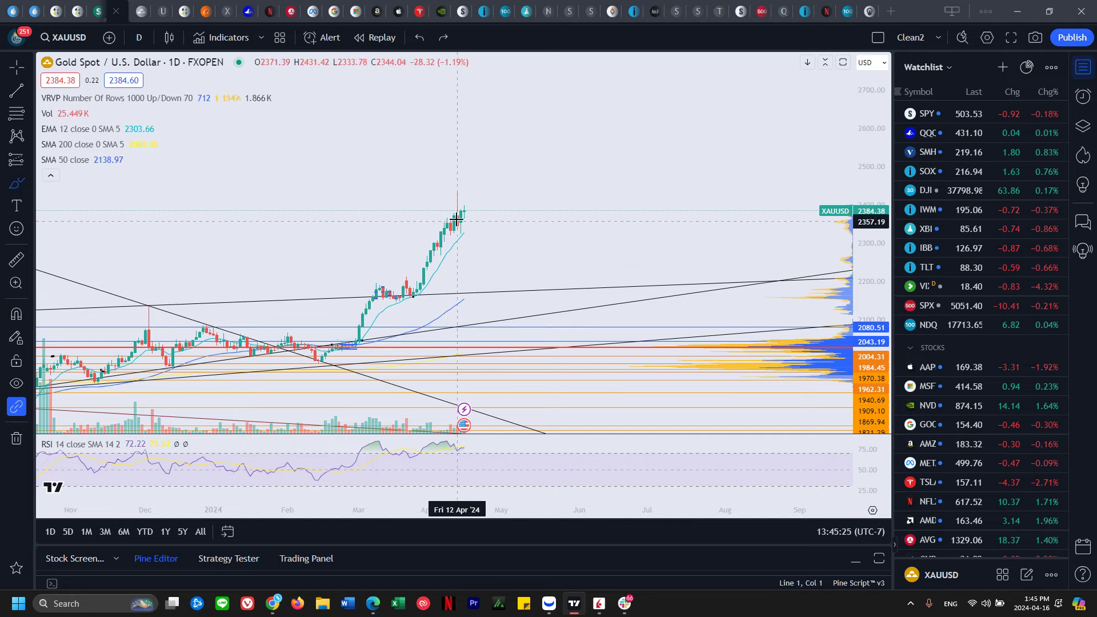
Step: Sketch a loop and a rising path above the last gold candles, erase them, and open the interval list
drag(455, 192, 450, 195)
key(ctrl+z)
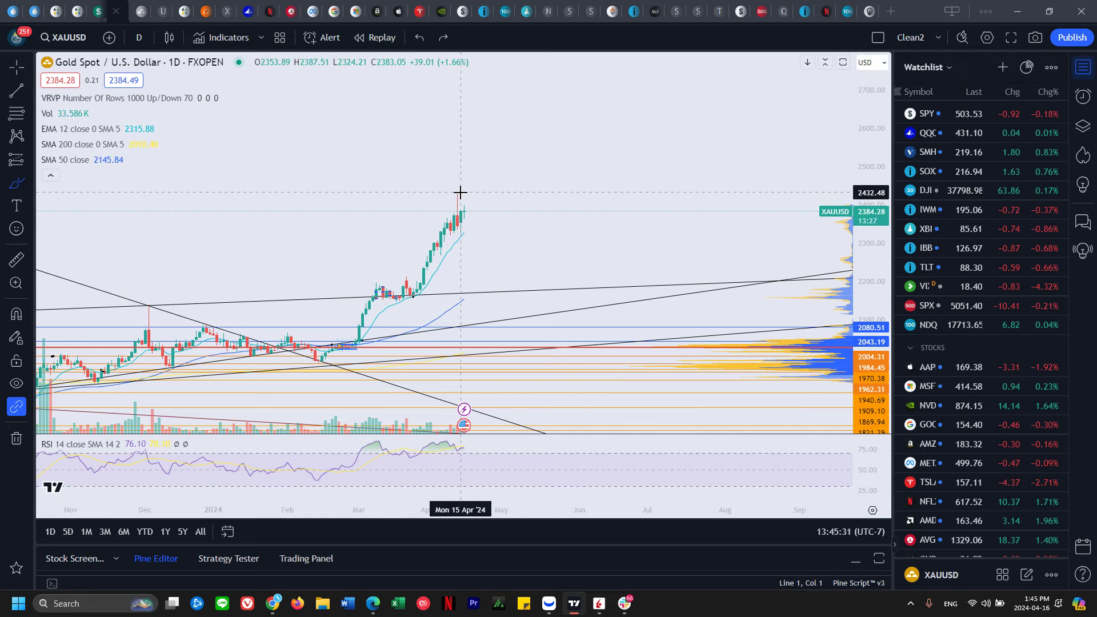
drag(467, 208, 488, 187)
key(ctrl+z)
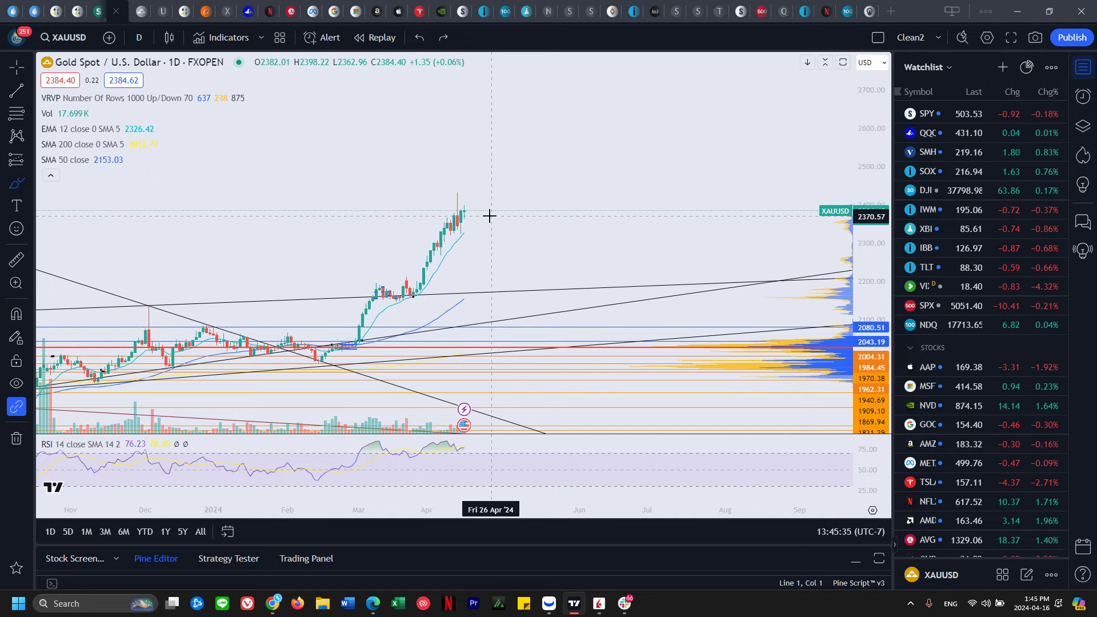
click(140, 41)
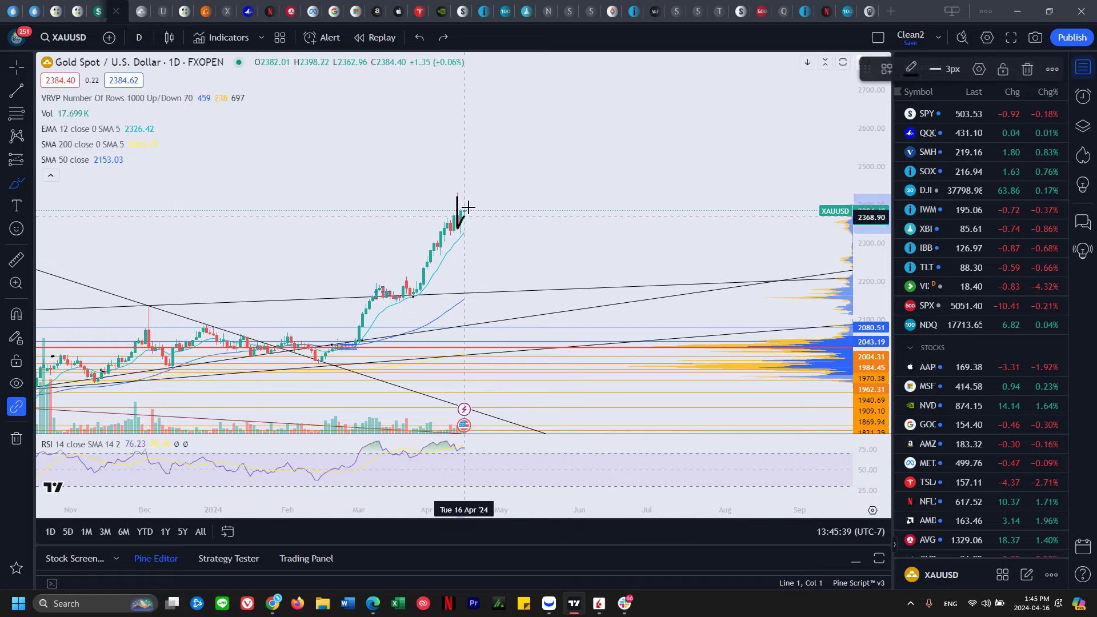
key(ctrl+z)
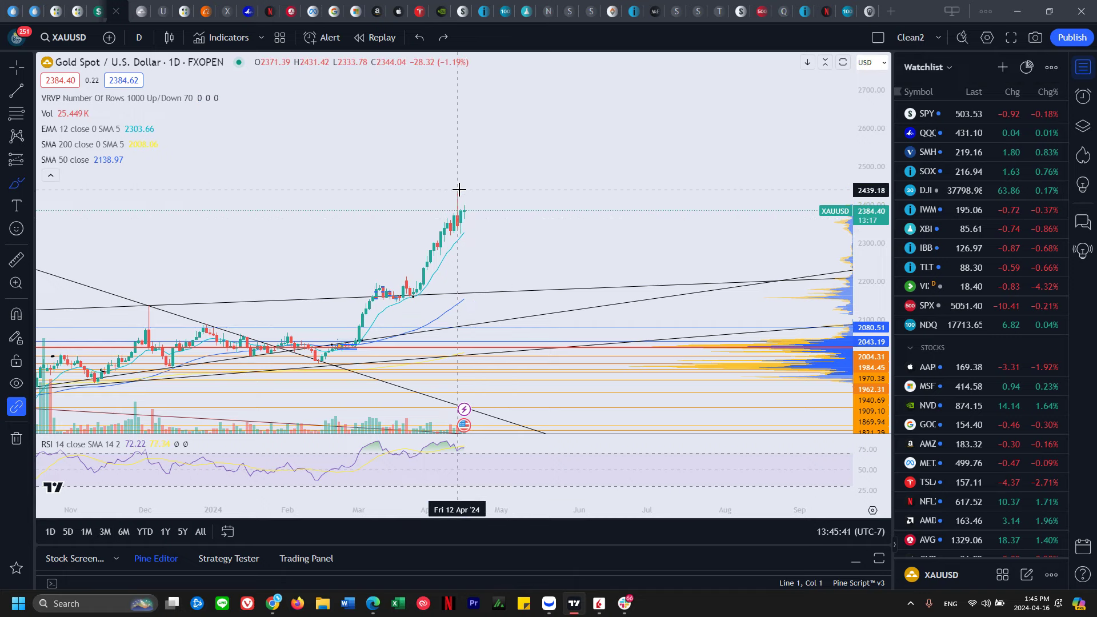